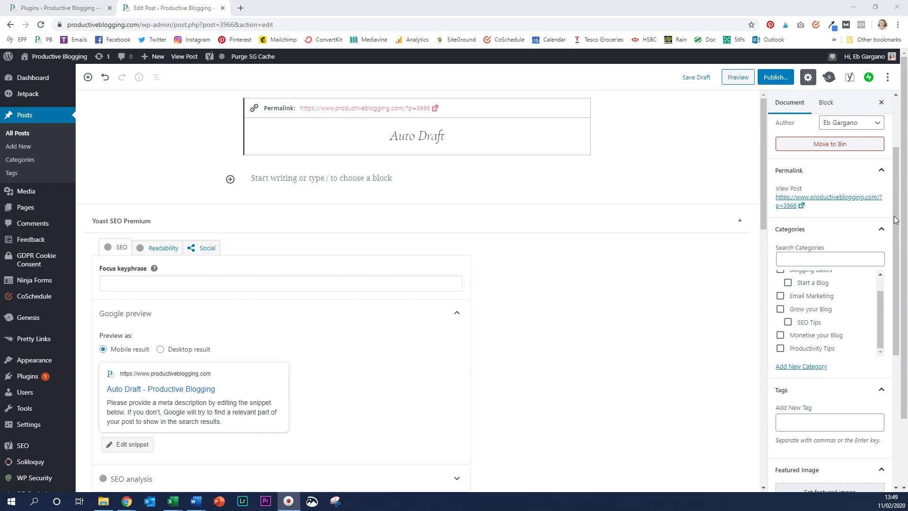
Open the settings of the Classic Editor plugin from the installed plugins list
left_click(87, 12)
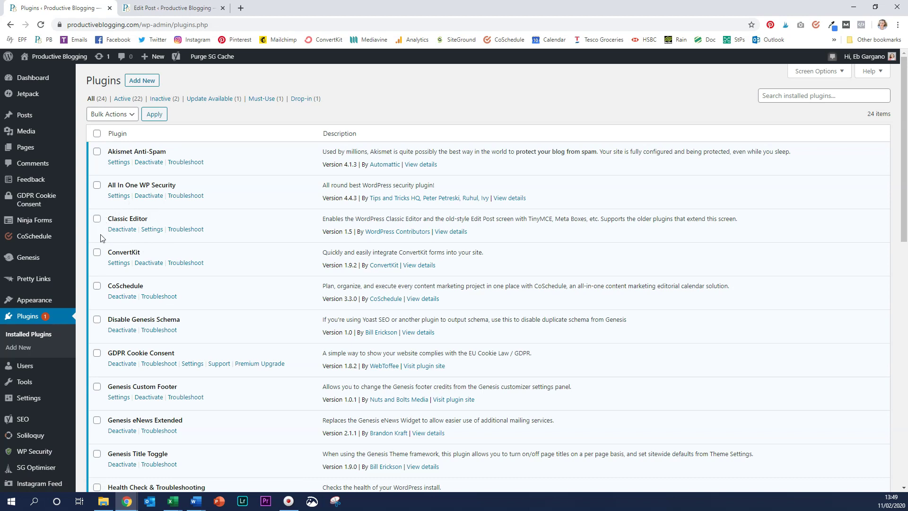
left_click(152, 229)
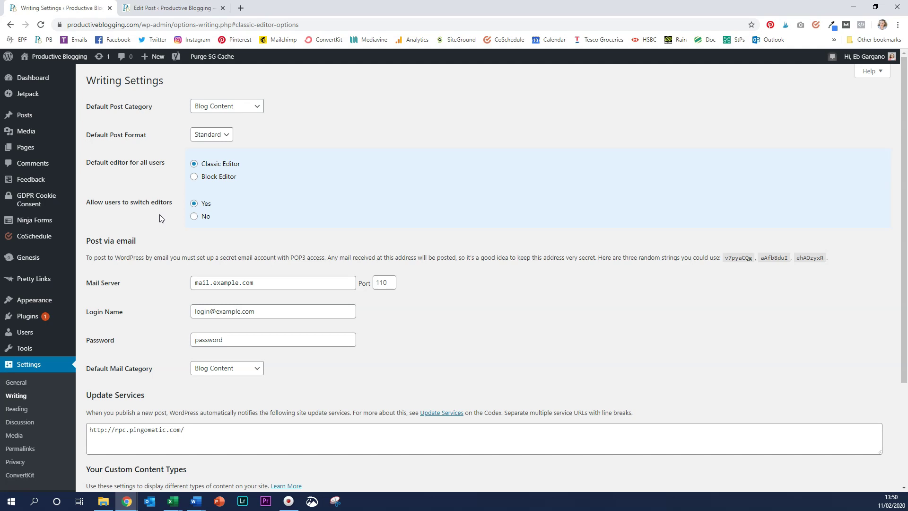
Create a new post and switch it from the classic editor to the Block Editor
mouse_move(154, 57)
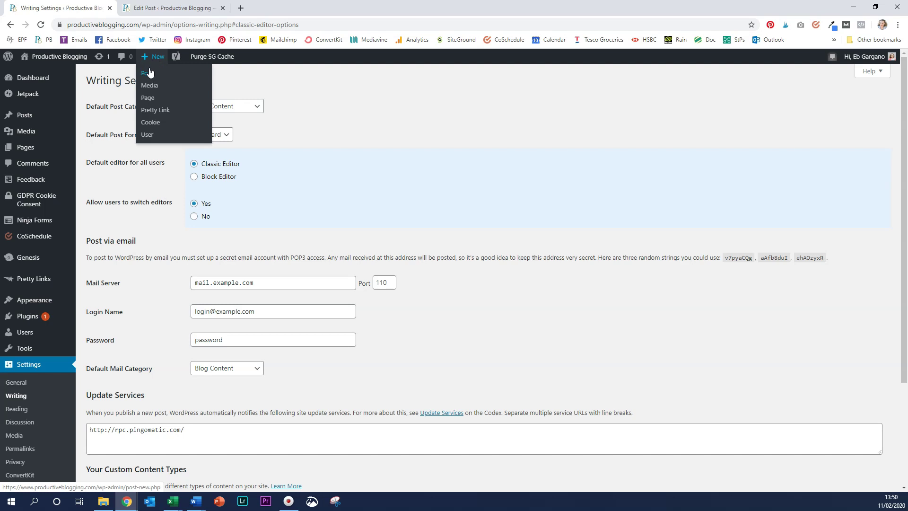
left_click(148, 73)
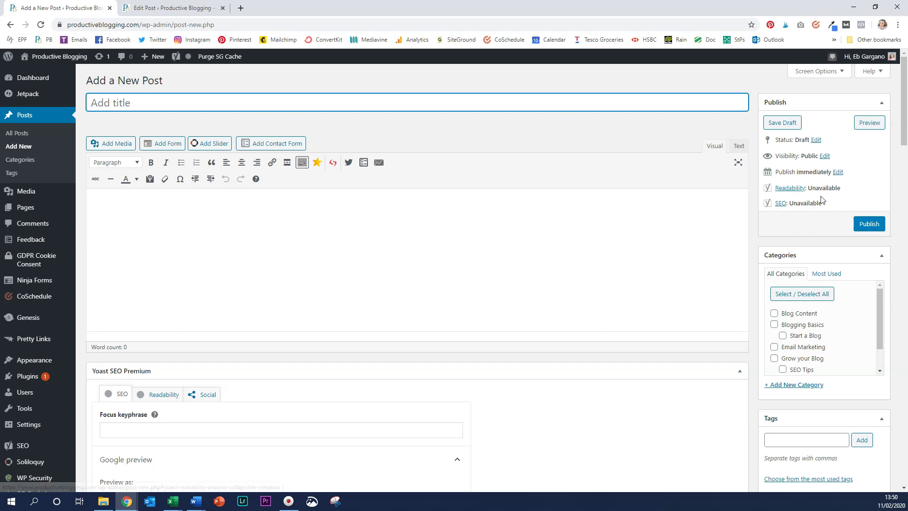
scroll(820, 197, "down", 3)
scroll(823, 201, "down", 1)
scroll(875, 228, "down", 4)
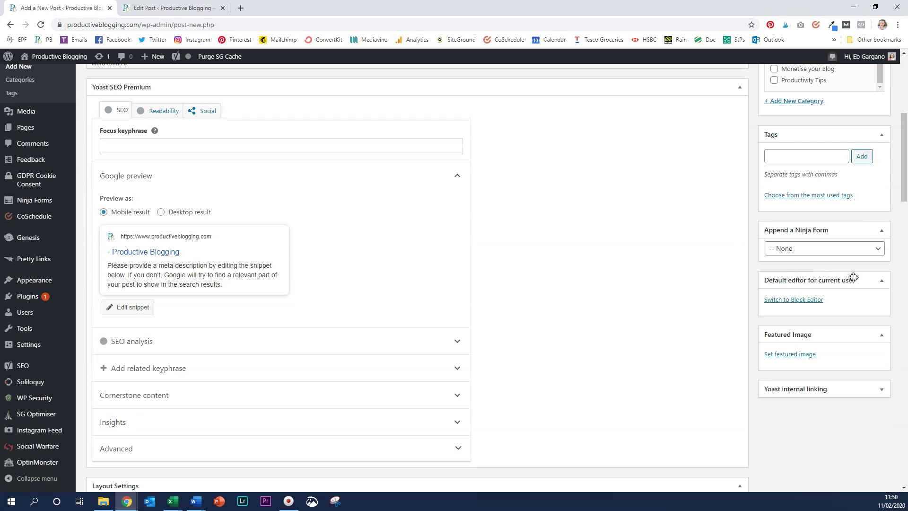
left_click(807, 305)
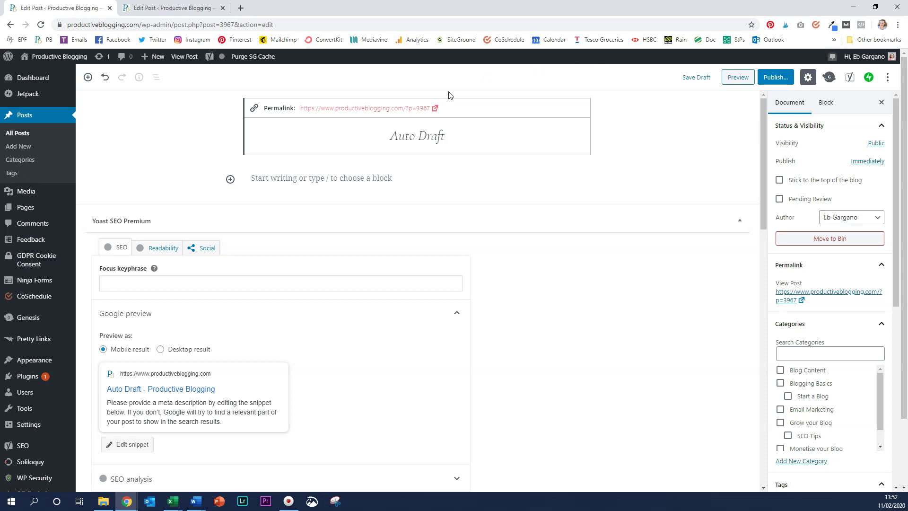
Replace the draft post's title with "Your Title Goes Here!"
mouse_move(151, 57)
key("ctrl+a")
type("Your Title Goes Here!")
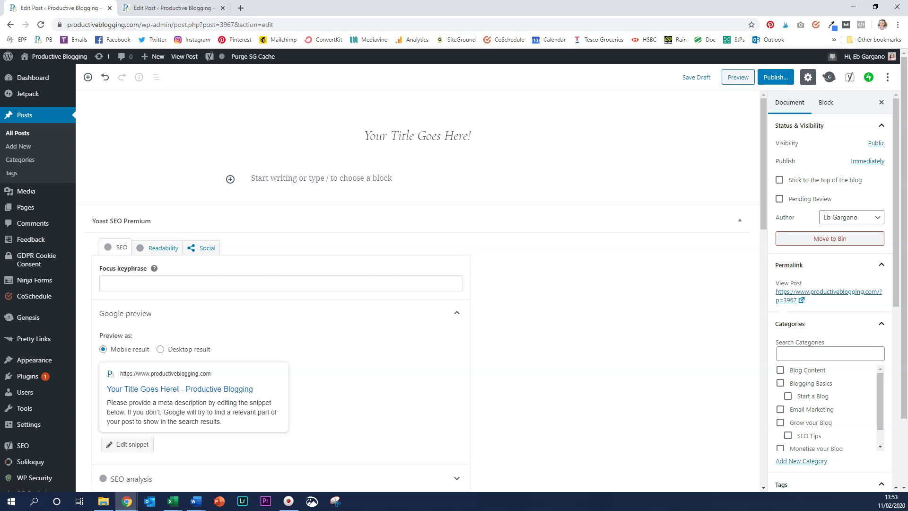
Write the first paragraph "This is where you add your text" and start an empty block below it
mouse_move(258, 182)
left_click(258, 177)
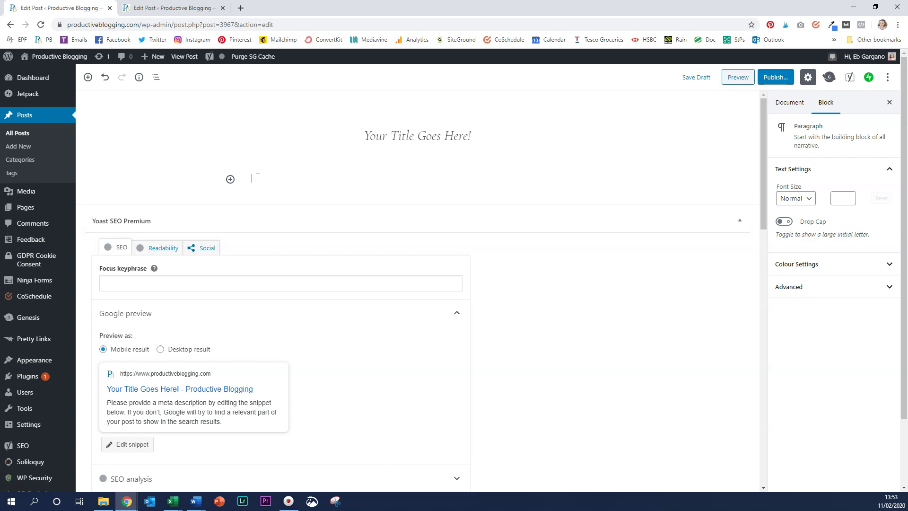
type("This is where you add your text")
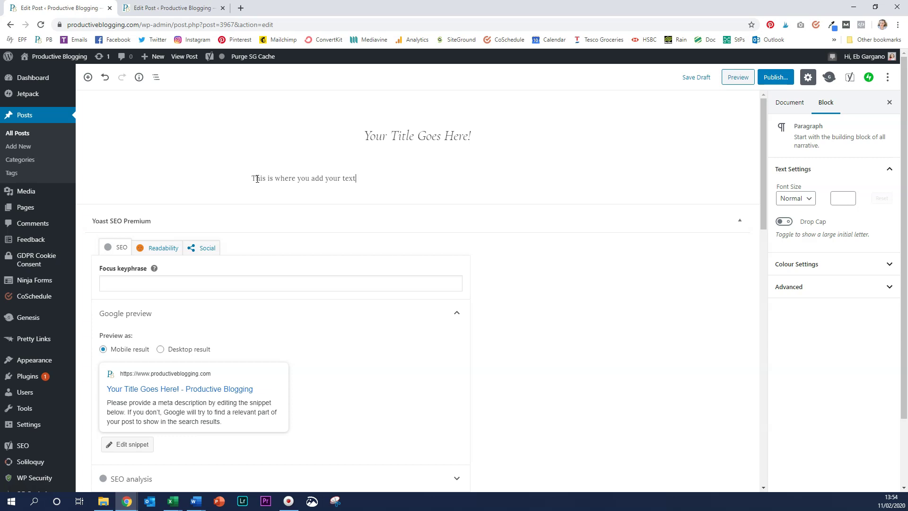
key("Return")
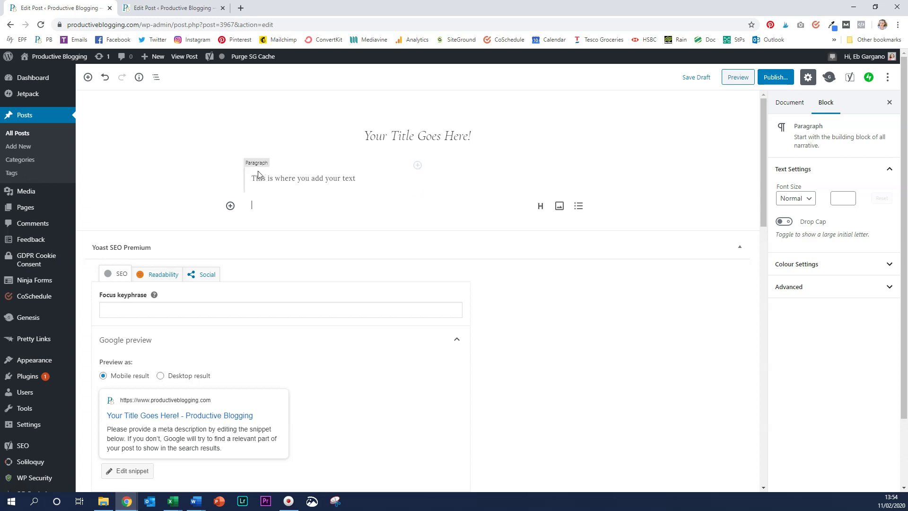
left_click(279, 177)
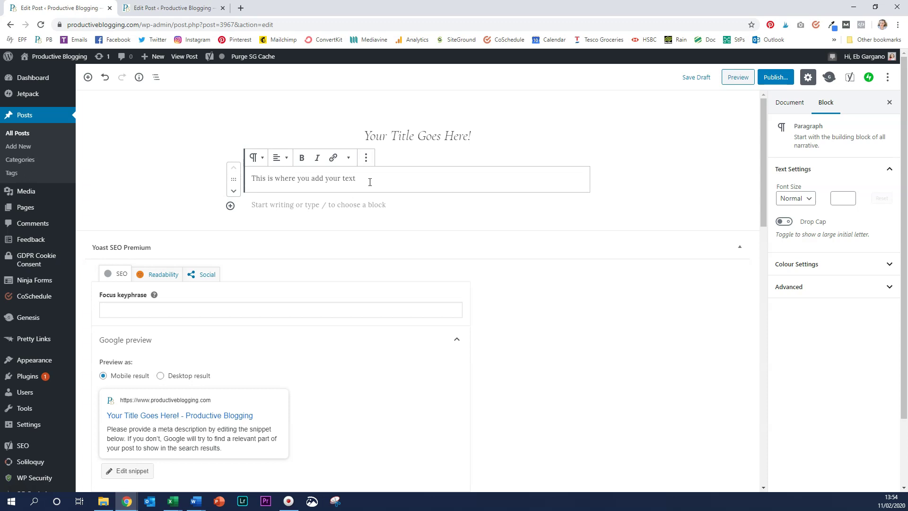
left_click(273, 179)
Add two more paragraphs below the first: "Add some more text" and "Hit return and add more text"
left_click(346, 204)
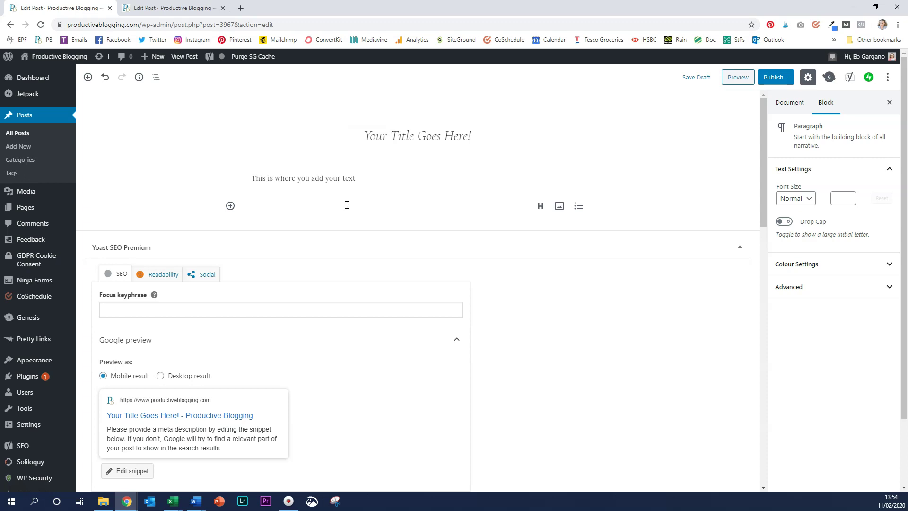
type("Add some more te")
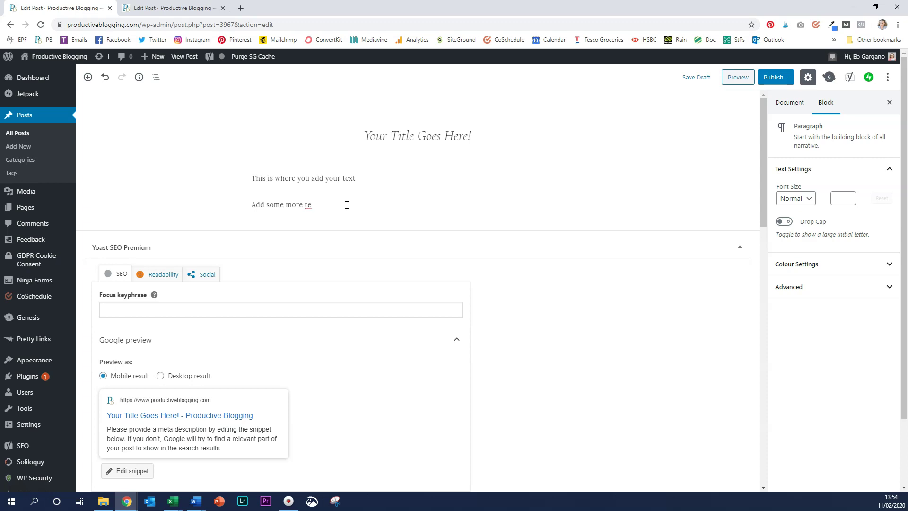
type("xt")
key("Return")
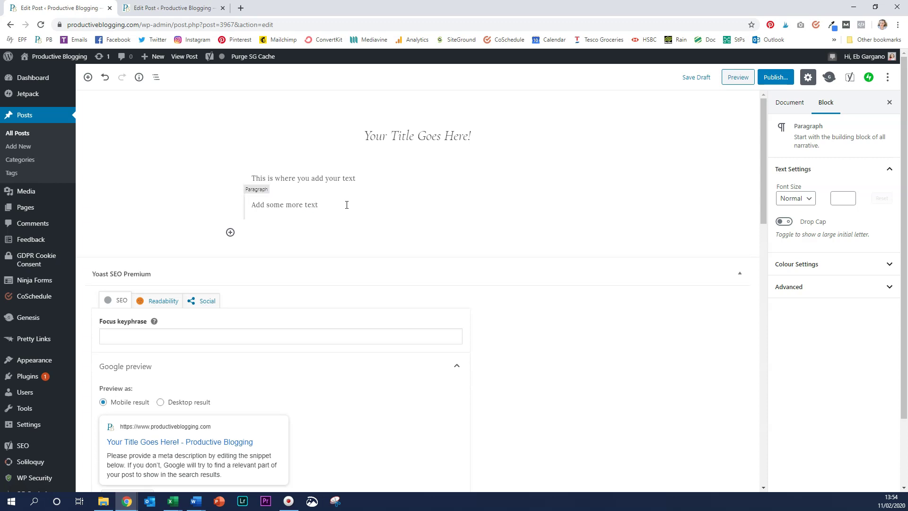
type("Hit return and add more text")
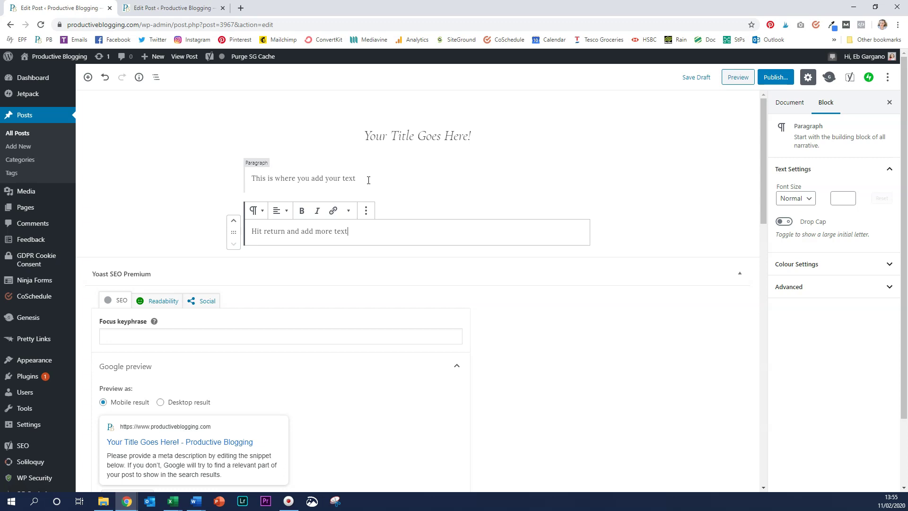
Add the line "This is my heading" below the third paragraph and transform it into a Heading block
key("Return")
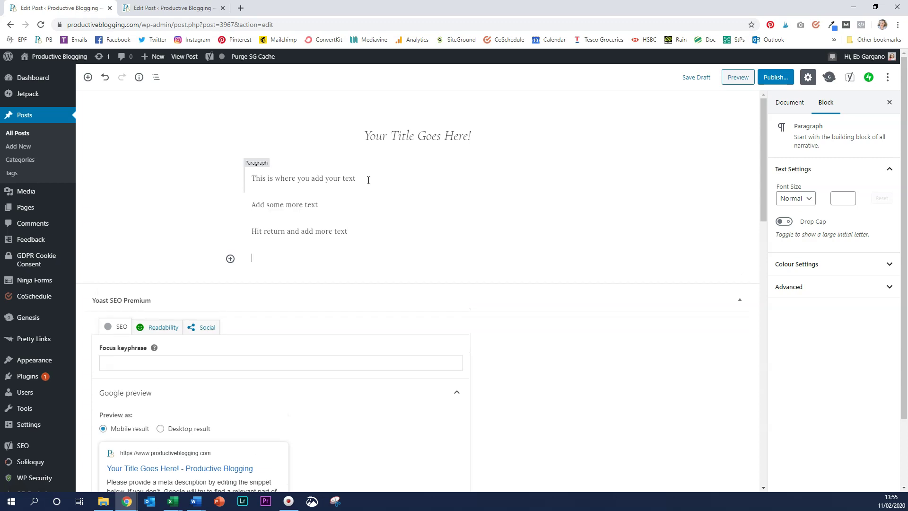
type("This is my heading")
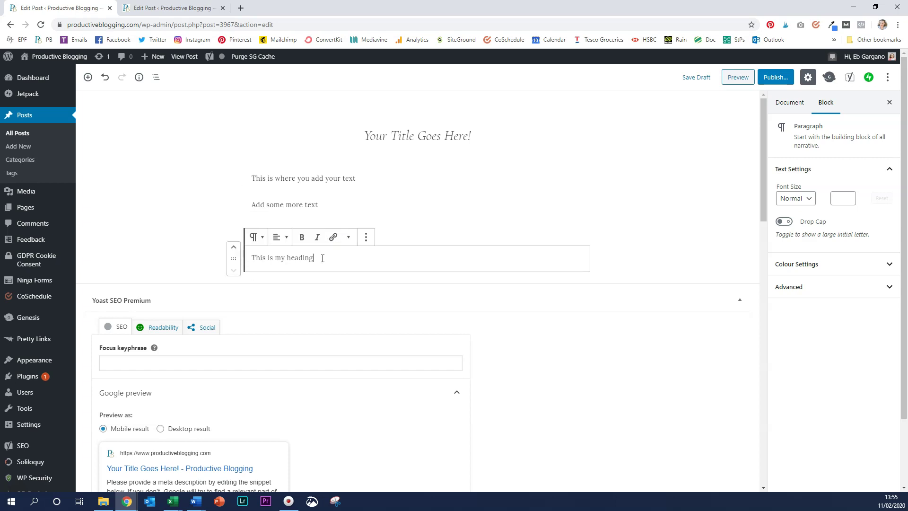
left_click(256, 238)
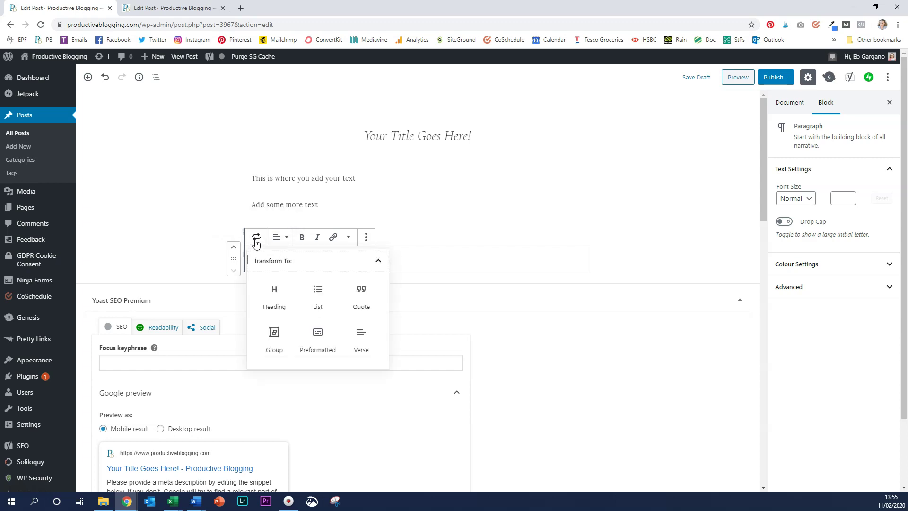
left_click(272, 290)
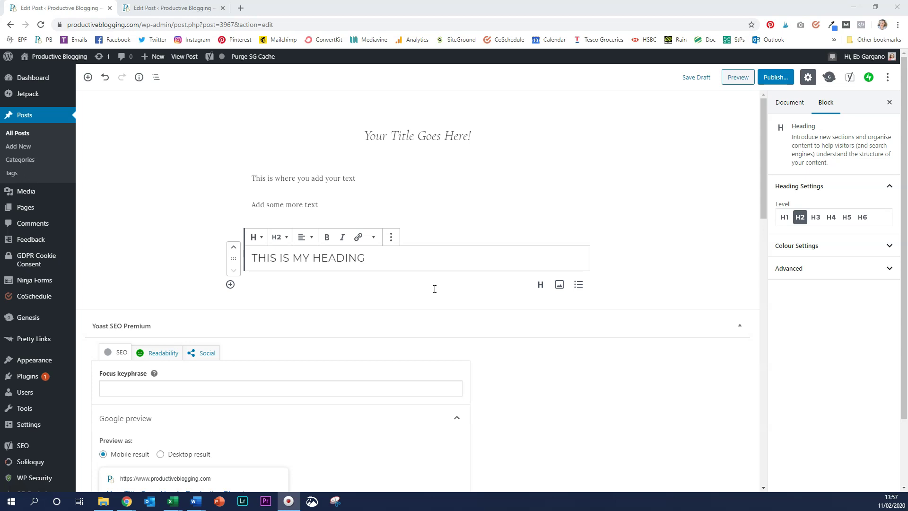
Try Heading 3 as the heading's level and return it to Heading 2
left_click(285, 238)
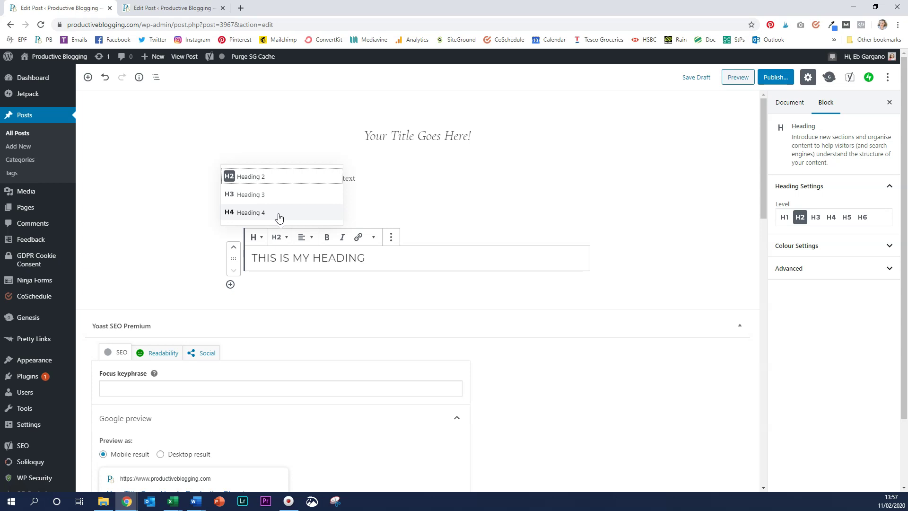
left_click(281, 195)
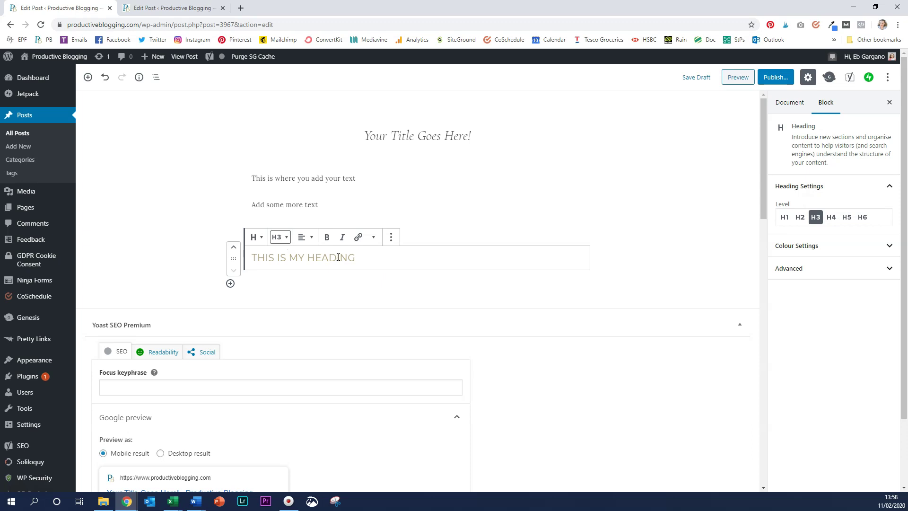
left_click(280, 237)
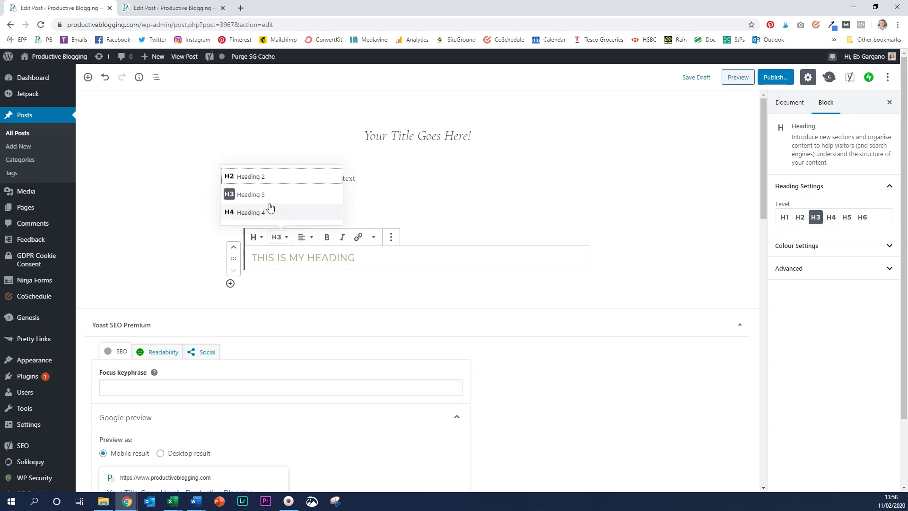
left_click(273, 178)
left_click(387, 260)
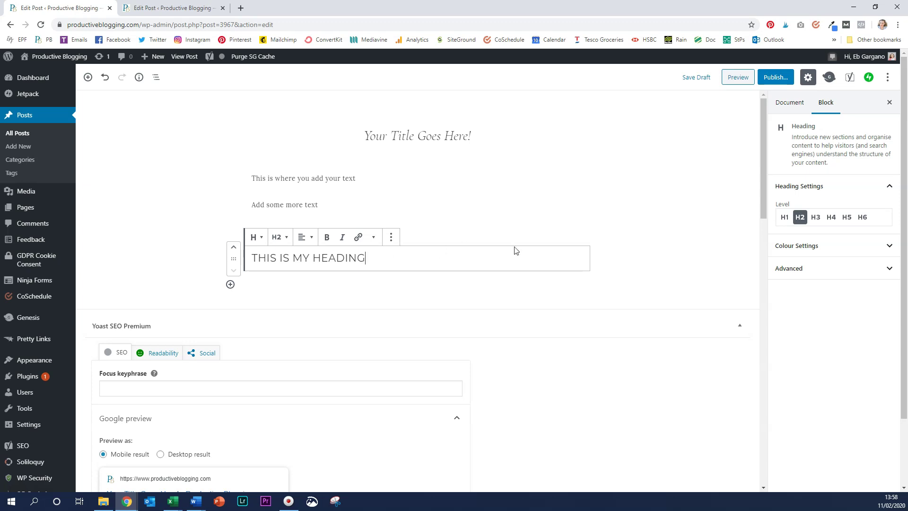
Try blue and orange as the heading's text colour, clear the choice, and set it to red
left_click(888, 247)
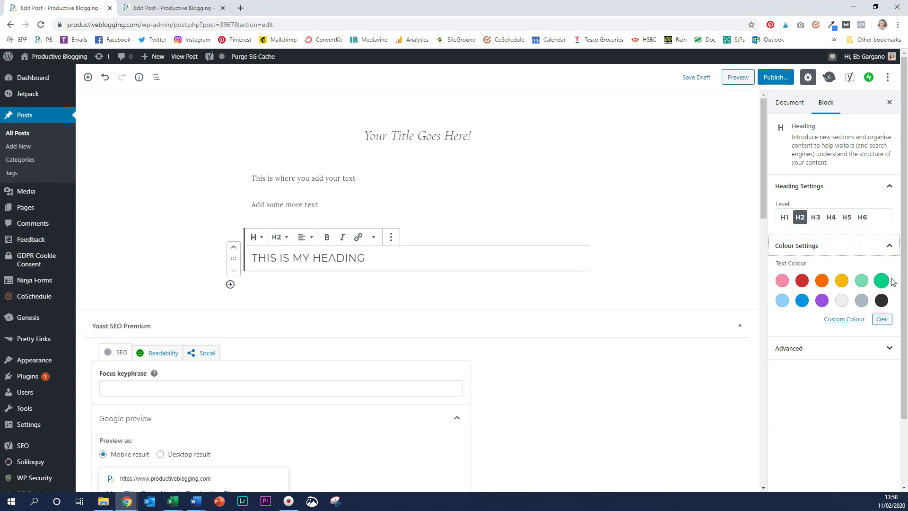
left_click(840, 322)
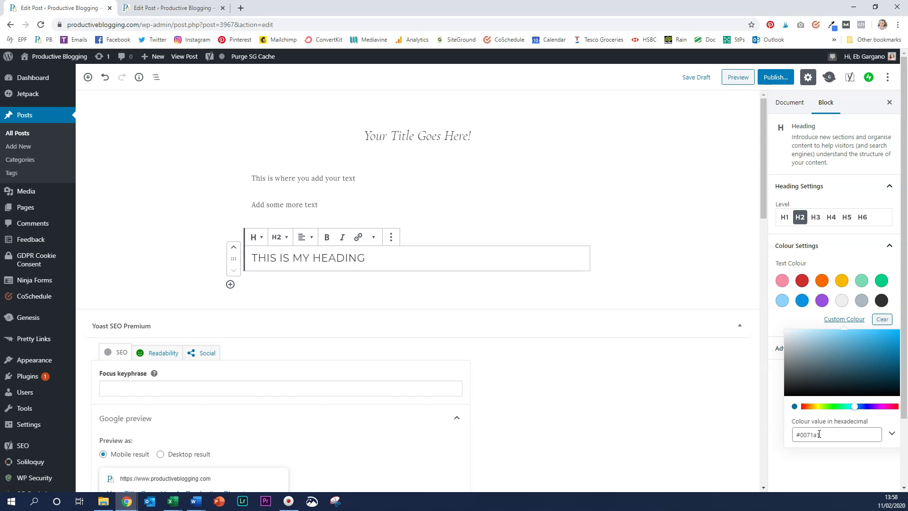
left_click(801, 300)
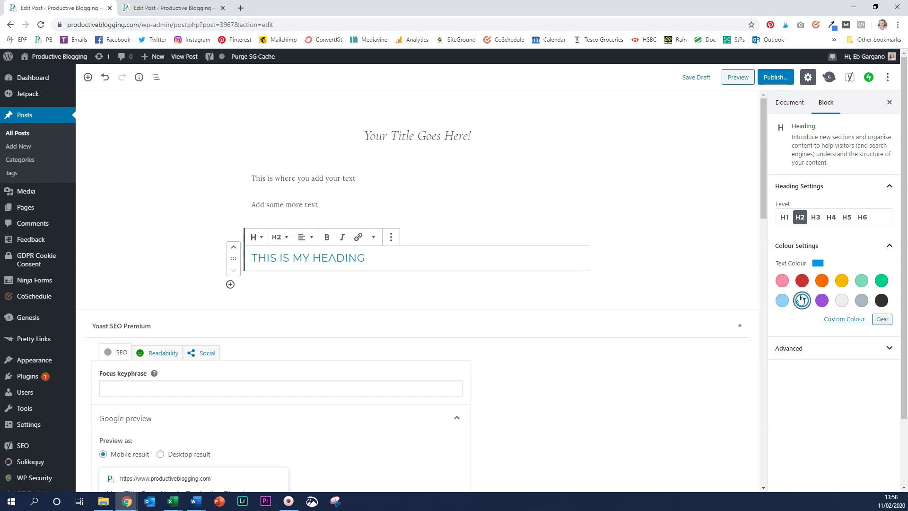
left_click(821, 280)
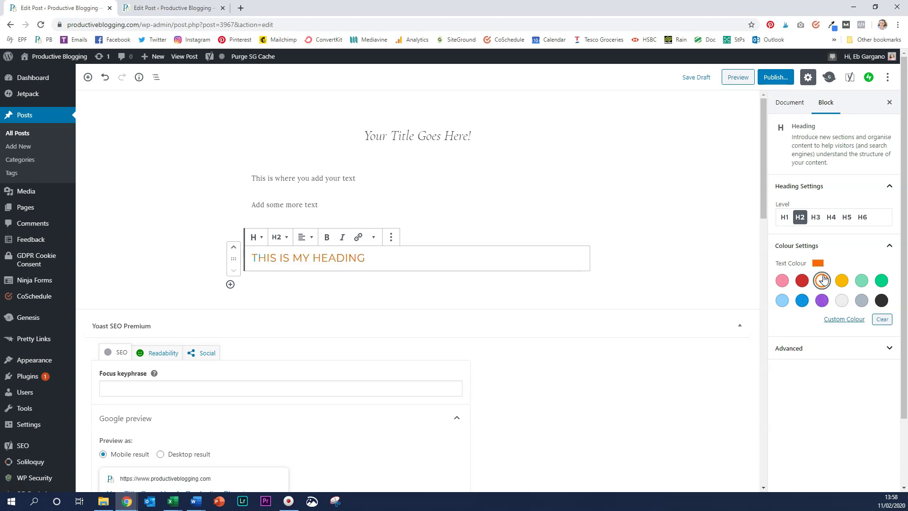
left_click(882, 320)
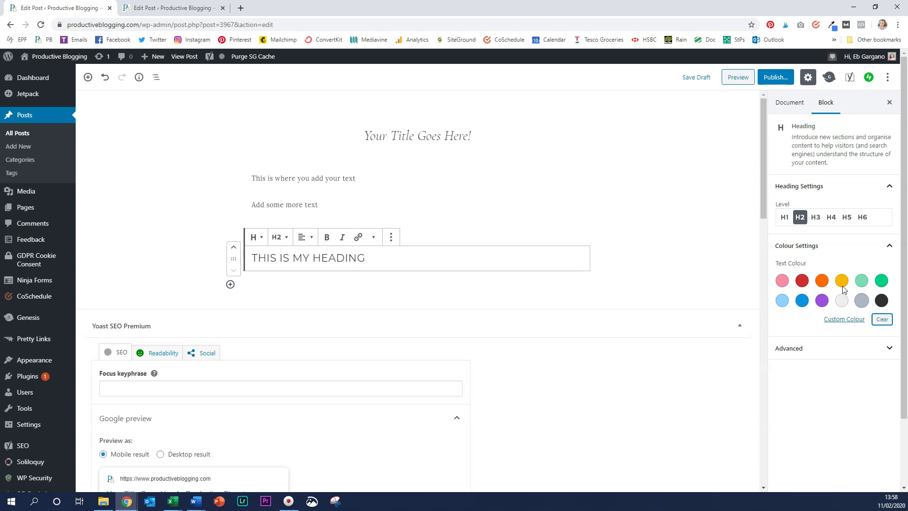
left_click(802, 280)
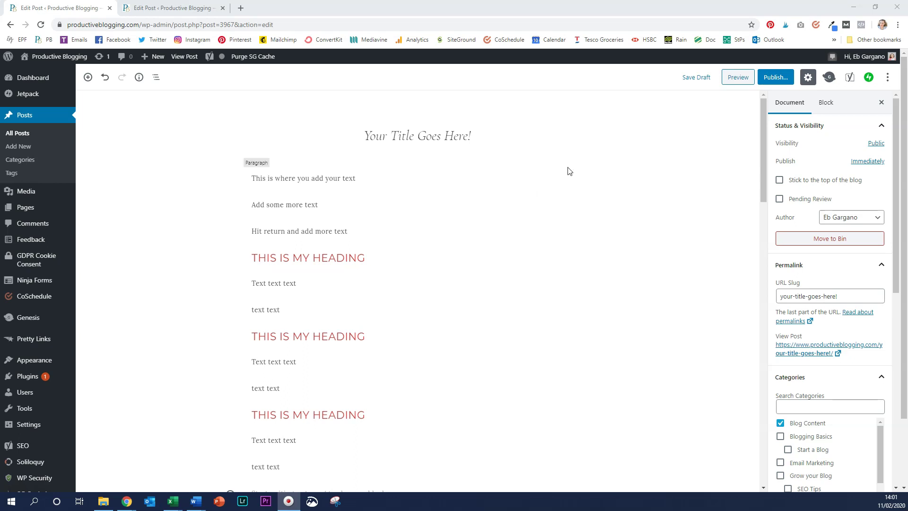
Preview the post with its paragraphs and red headings, and return to the post editor
left_click(738, 77)
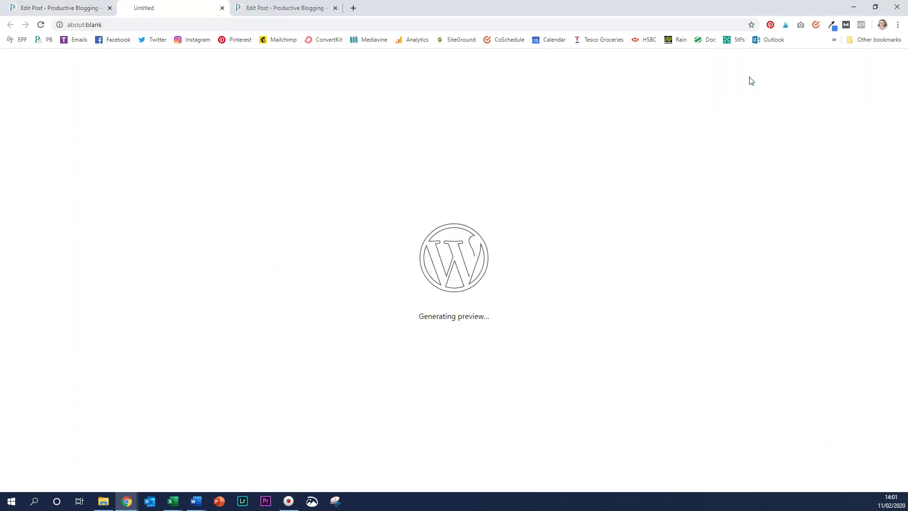
scroll(522, 204, "down", 3)
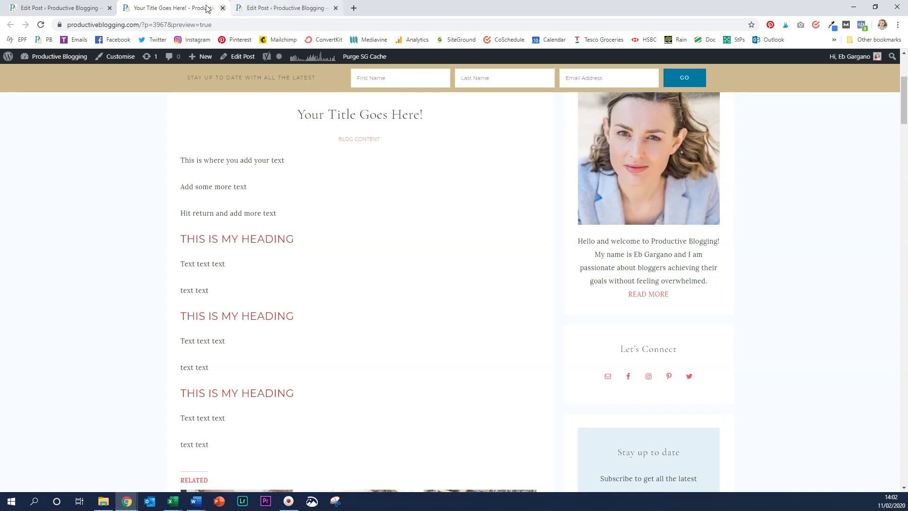
left_click(84, 8)
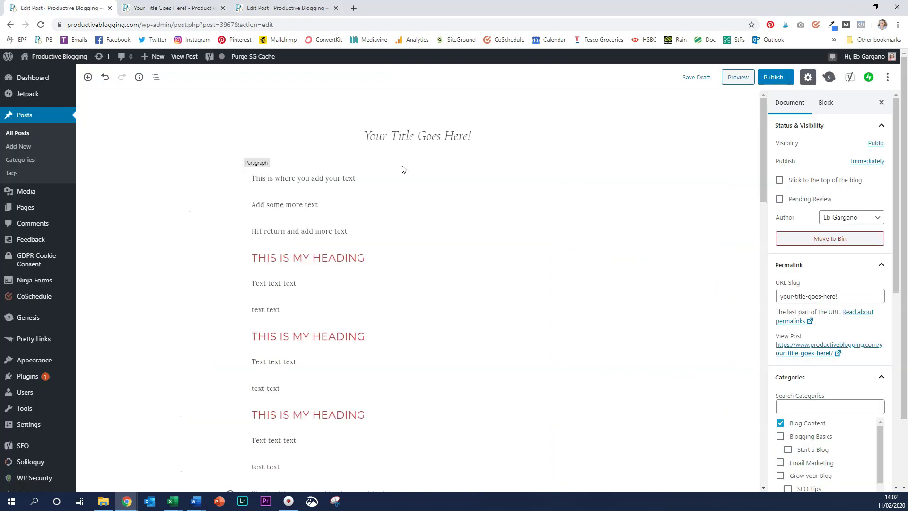
Insert a Spacer block 40 pixels high above the first heading and check the spacing in the post preview
mouse_move(384, 244)
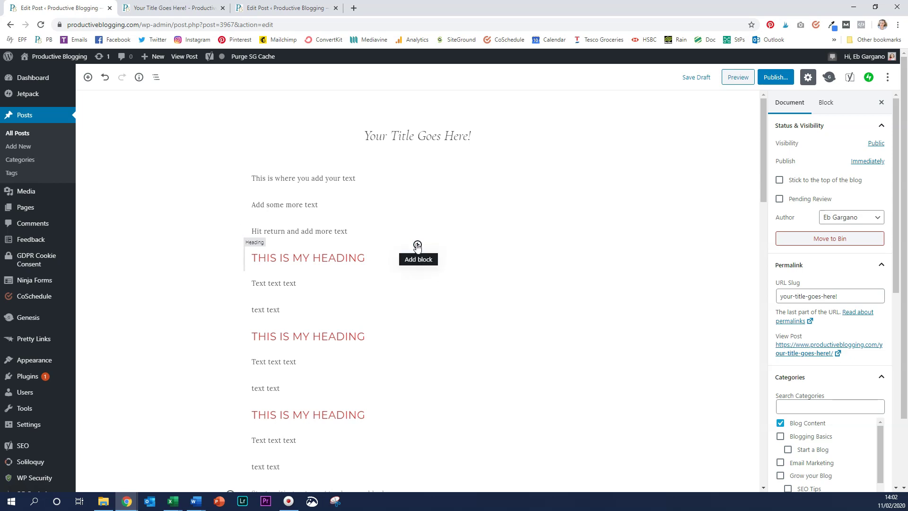
left_click(417, 246)
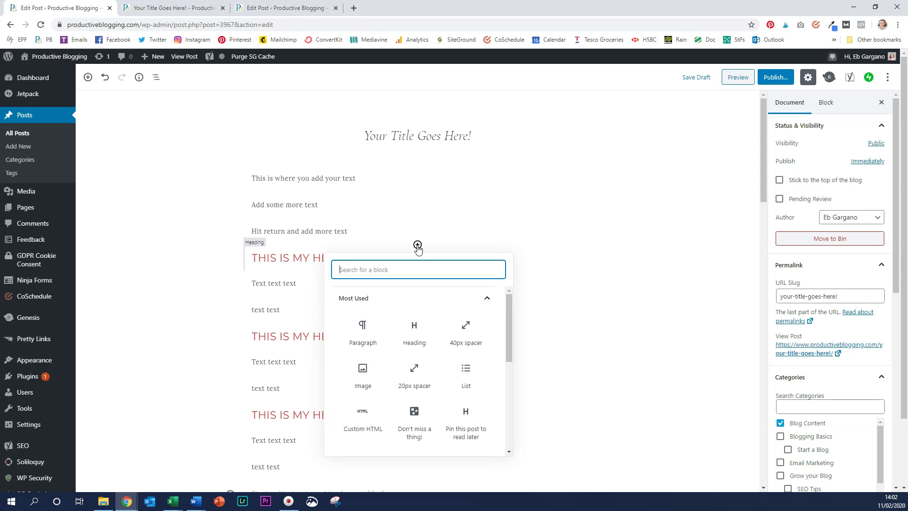
scroll(412, 318, "down", 3)
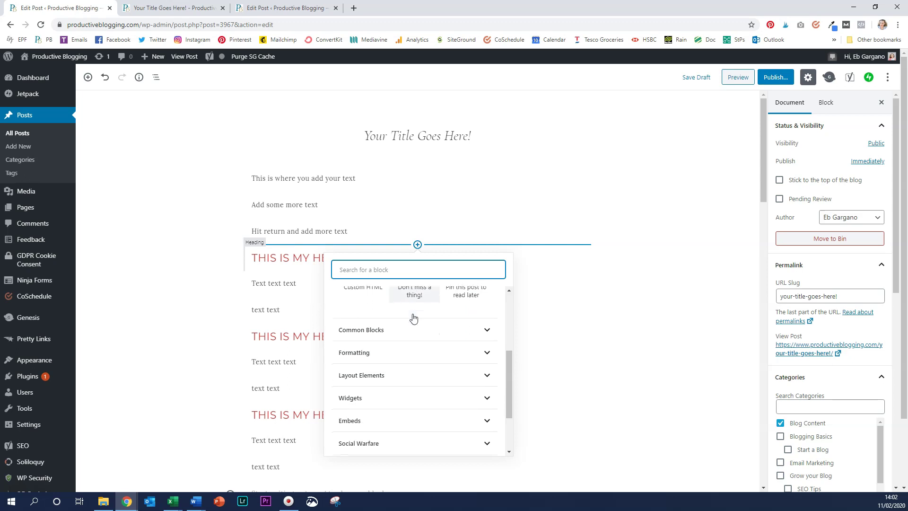
scroll(413, 318, "down", 1)
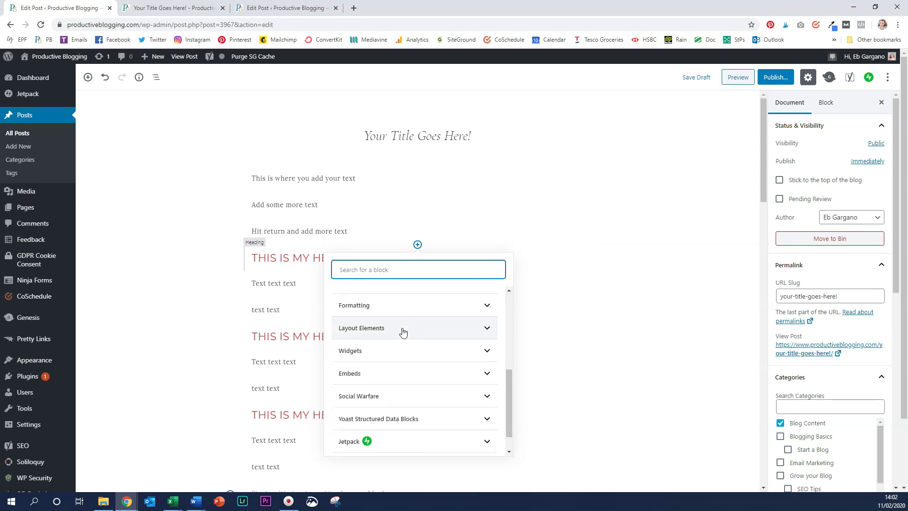
left_click(403, 332)
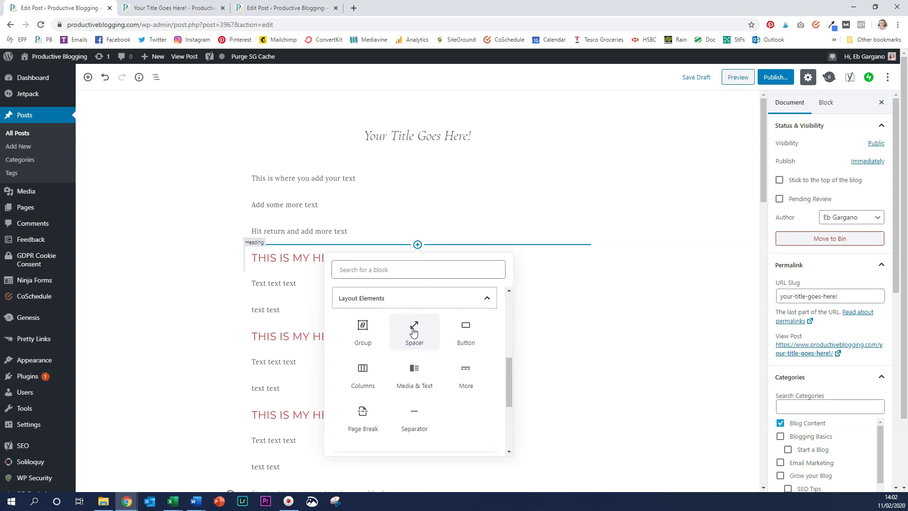
left_click(413, 331)
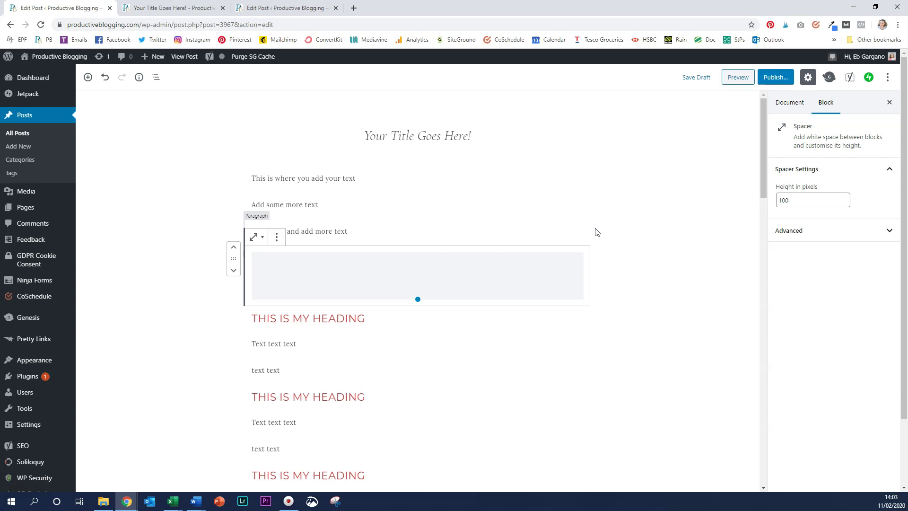
double_click(804, 200)
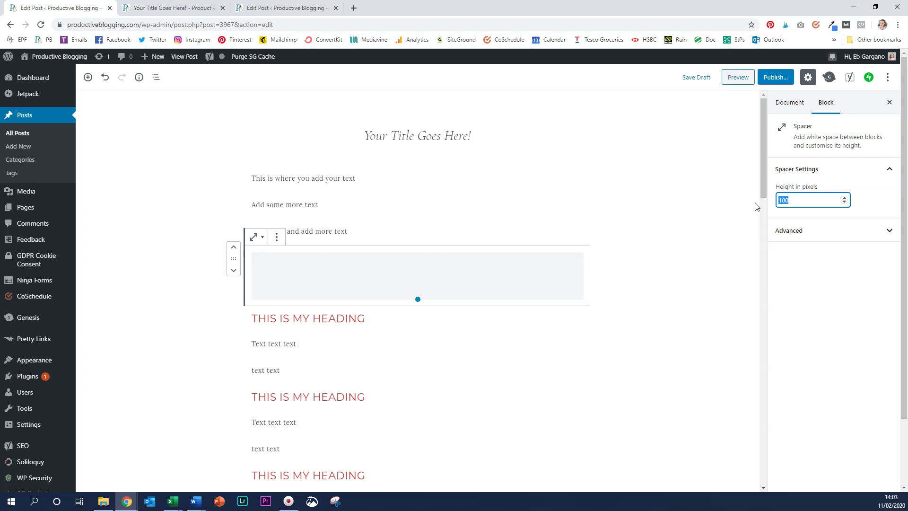
type("40")
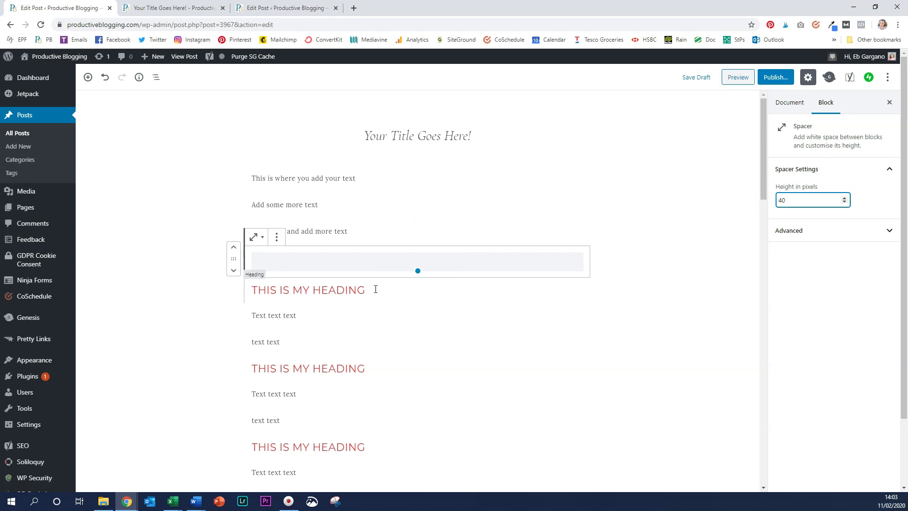
left_click(735, 77)
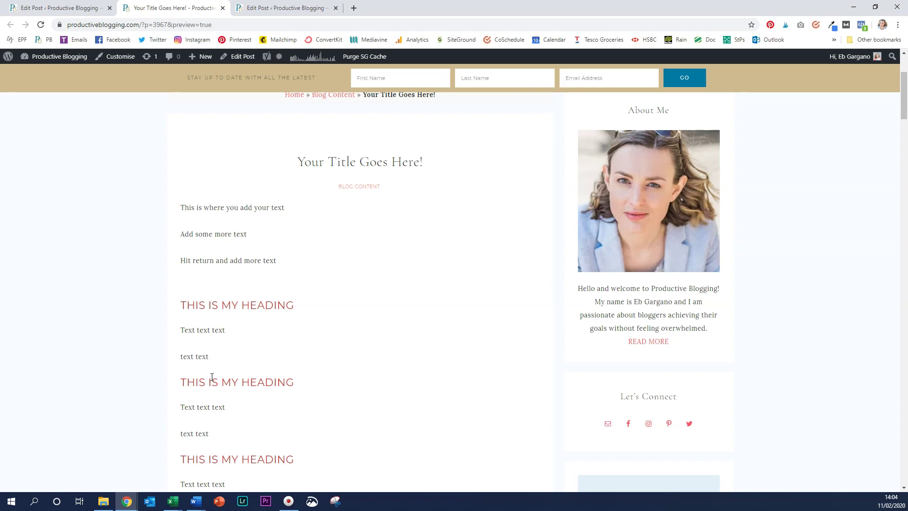
left_click(86, 10)
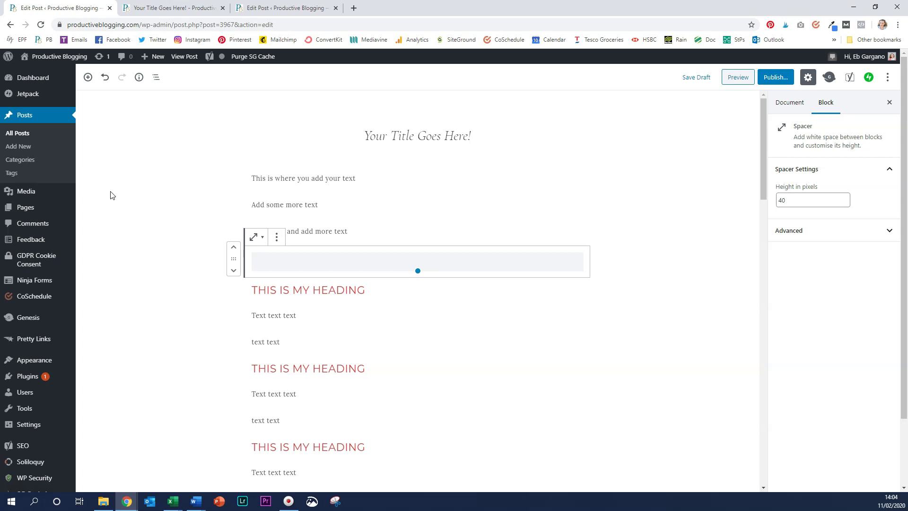
Try adding the spacer to the reusable blocks under the name "40px spacer", and remove the block from the post
left_click(277, 237)
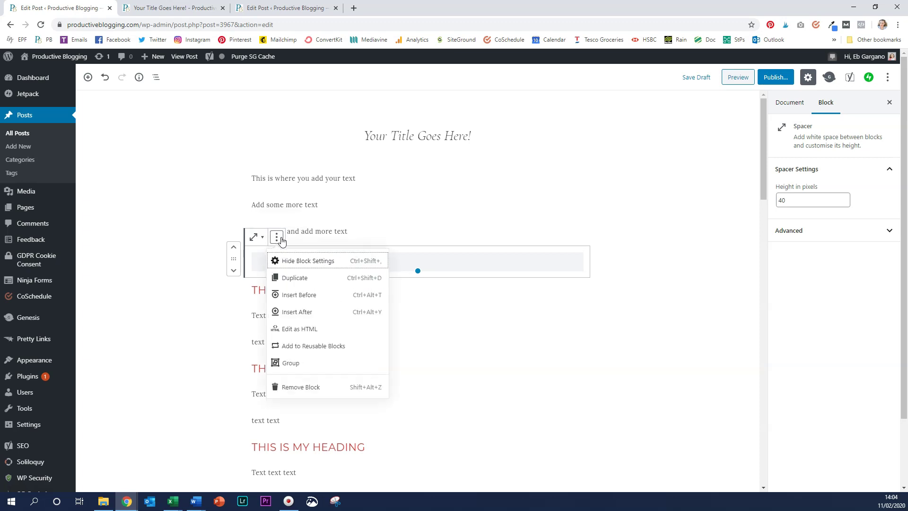
left_click(310, 347)
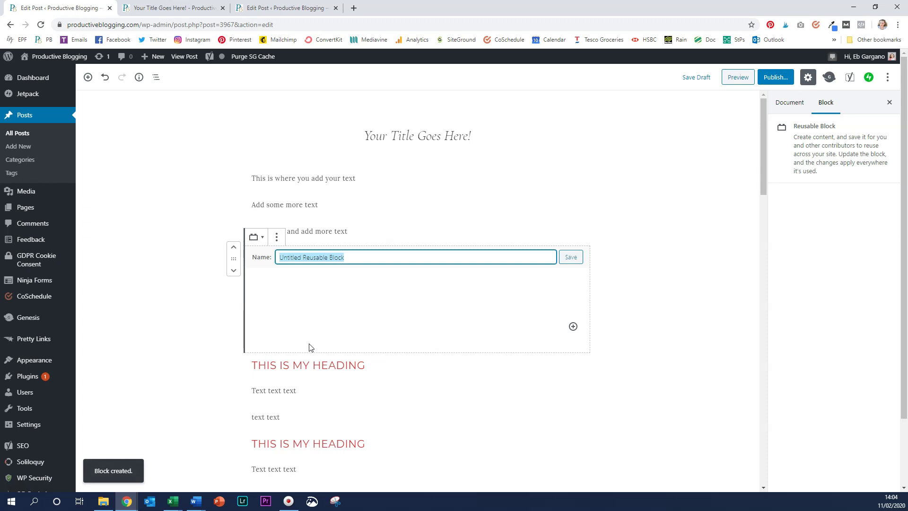
type("40")
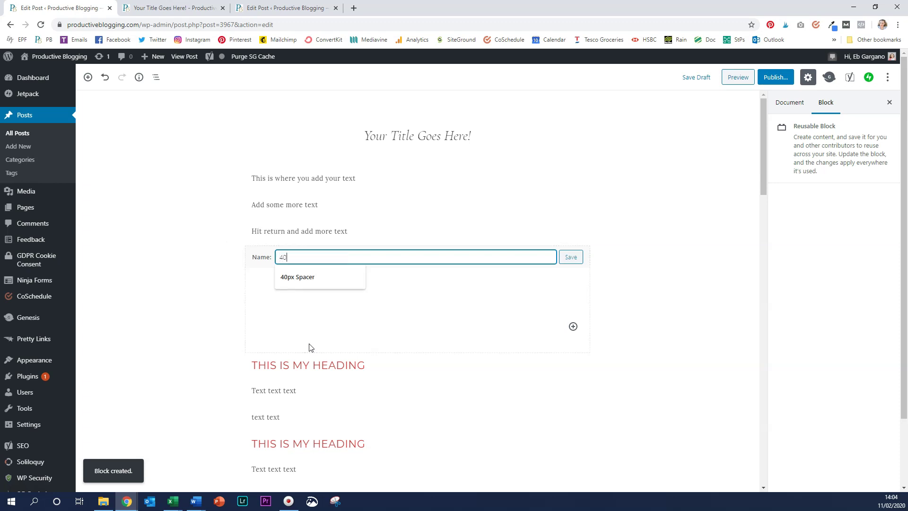
type("px spacer")
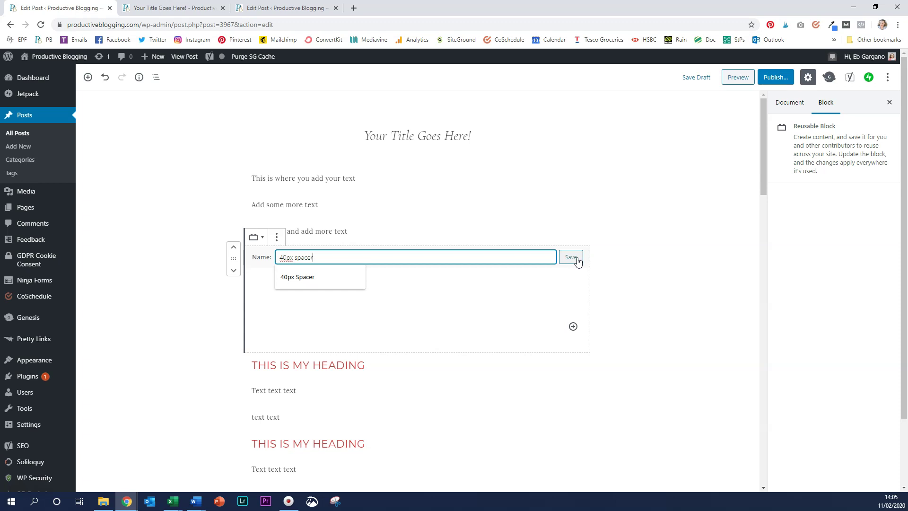
left_click(277, 237)
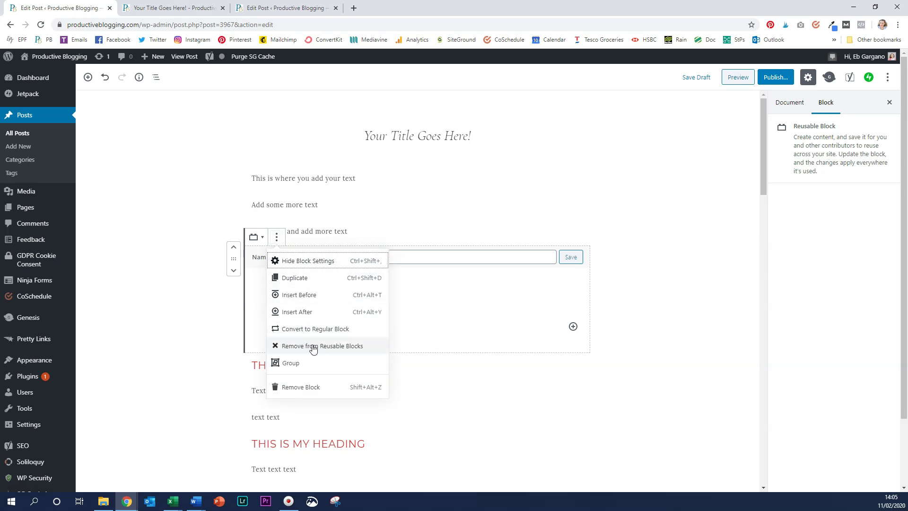
left_click(310, 387)
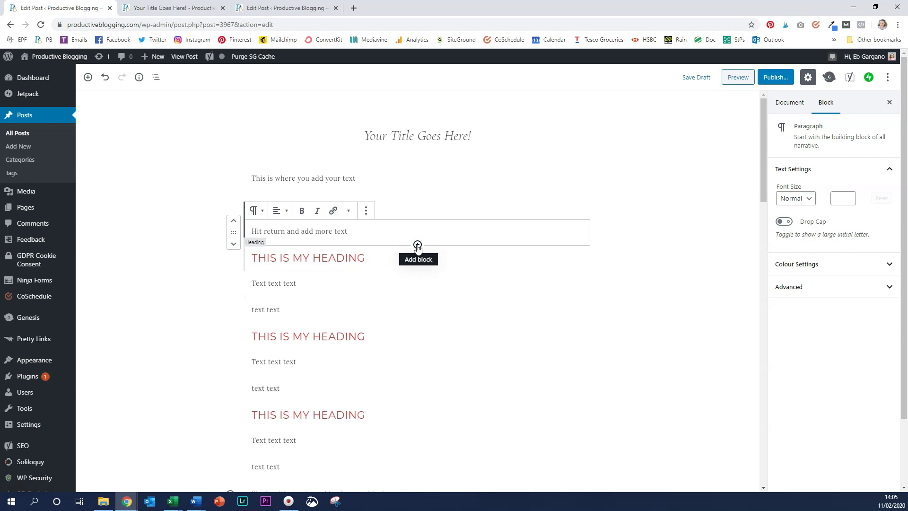
Insert the existing "40px spacer" reusable block between the third paragraph and the first heading
left_click(417, 245)
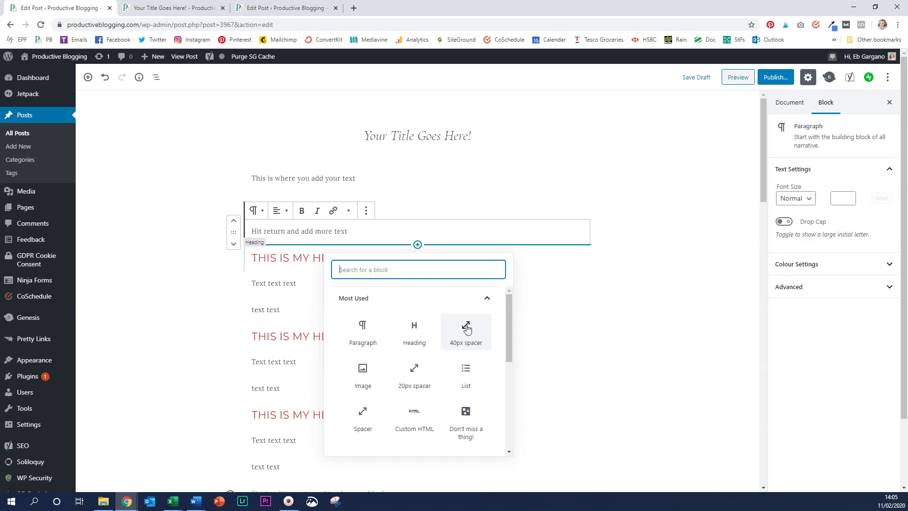
scroll(467, 328, "down", 5)
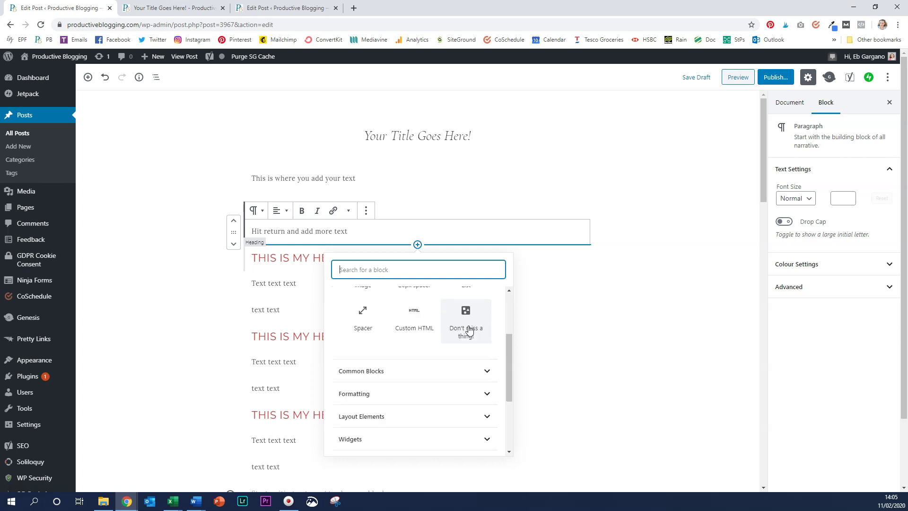
left_click(412, 437)
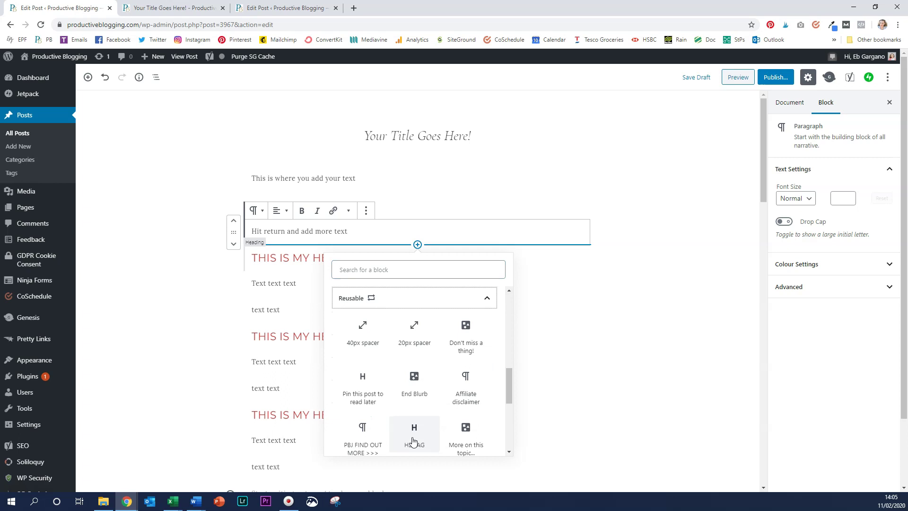
left_click(363, 335)
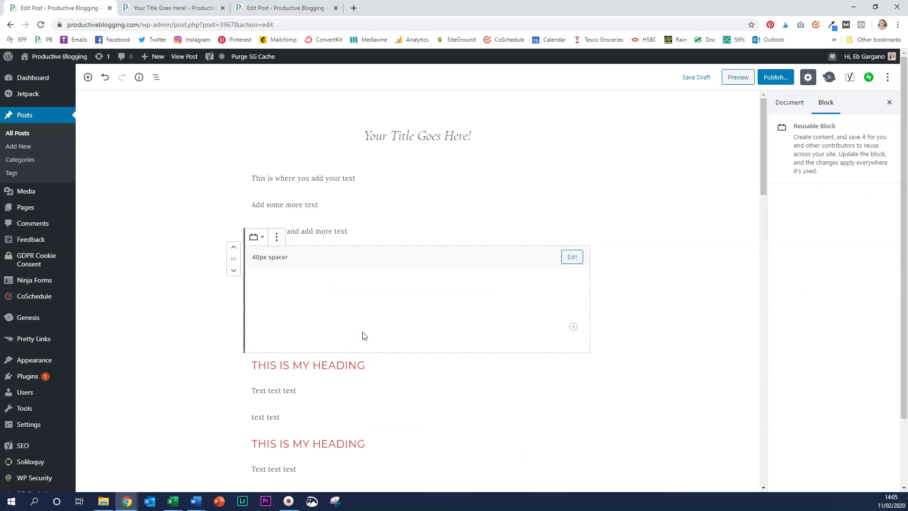
Insert the "40px spacer" reusable block above both the second and the third heading
scroll(364, 336, "down", 2)
left_click(417, 336)
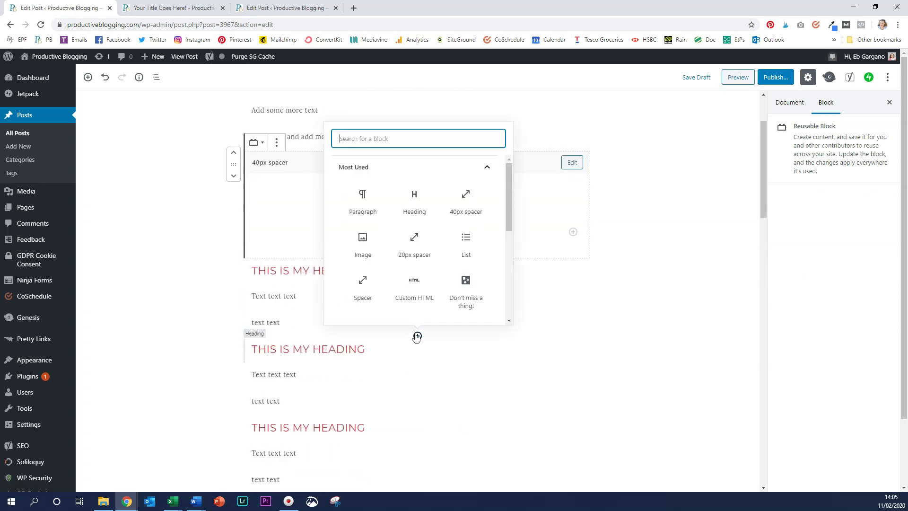
left_click(461, 213)
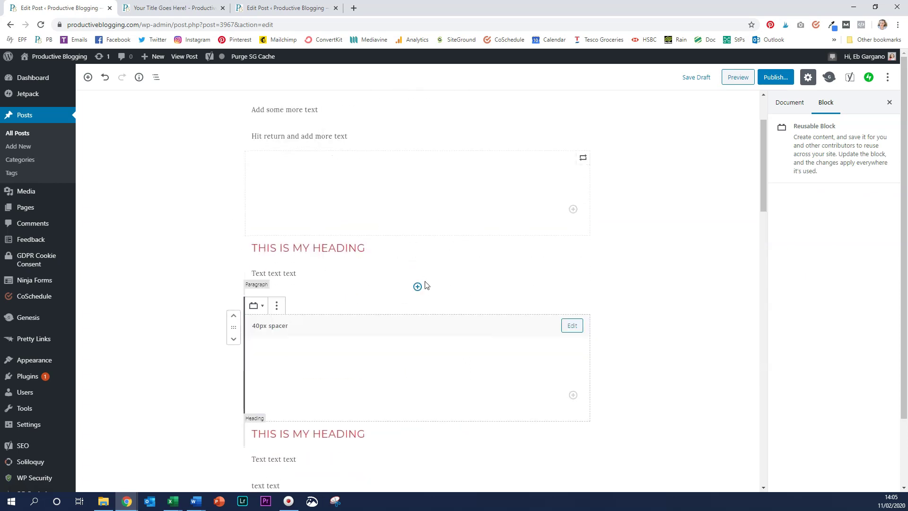
scroll(424, 227, "down", 4)
left_click(418, 311)
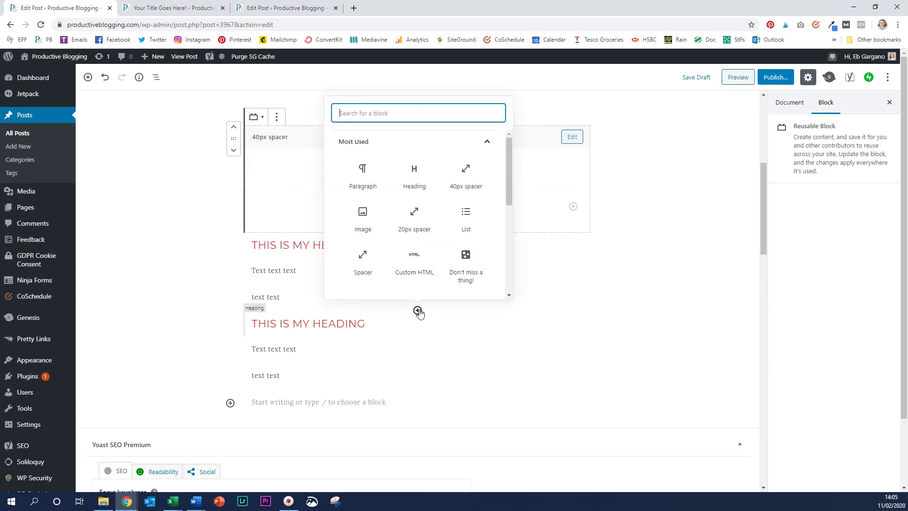
left_click(465, 180)
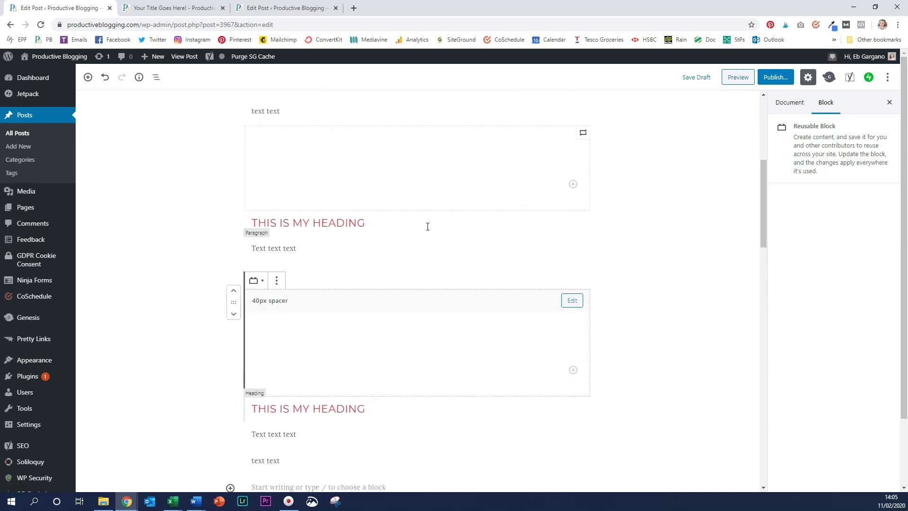
Preview the post to check the spacing above its three headings, and return to the post editor
scroll(409, 336, "down", 2)
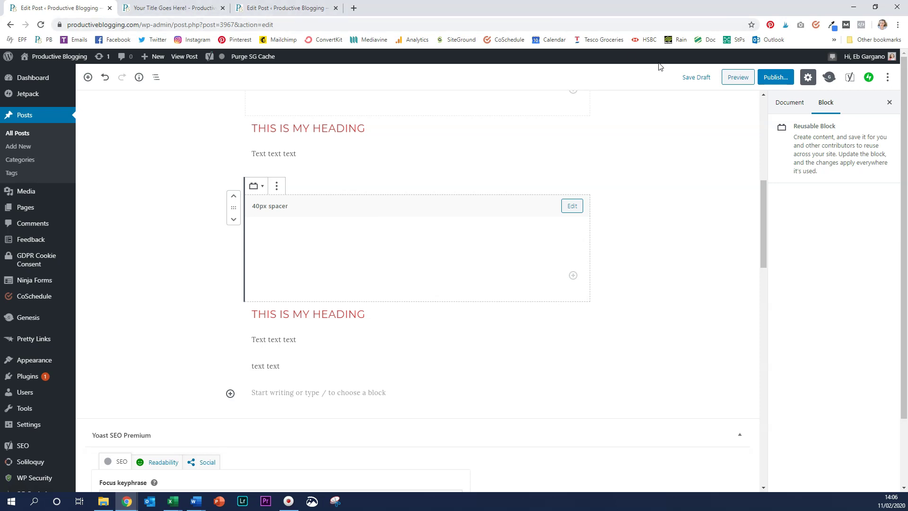
left_click(739, 77)
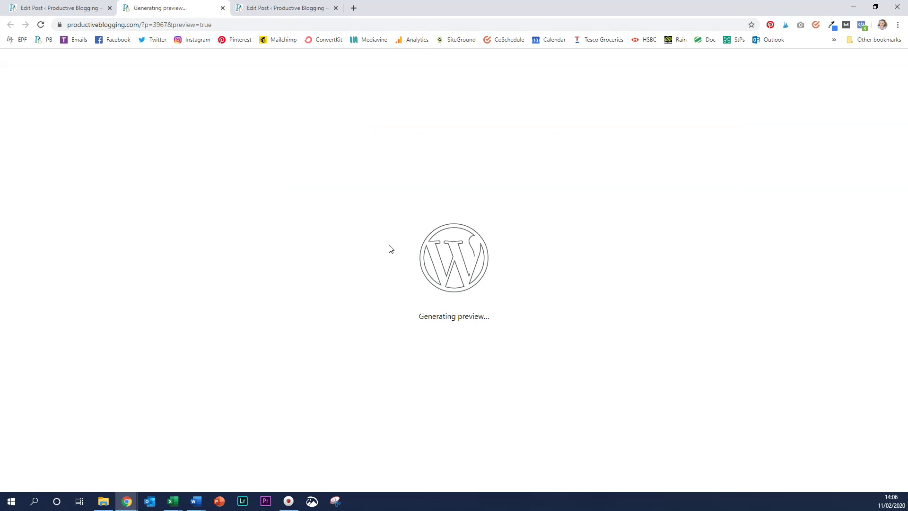
scroll(385, 241, "down", 3)
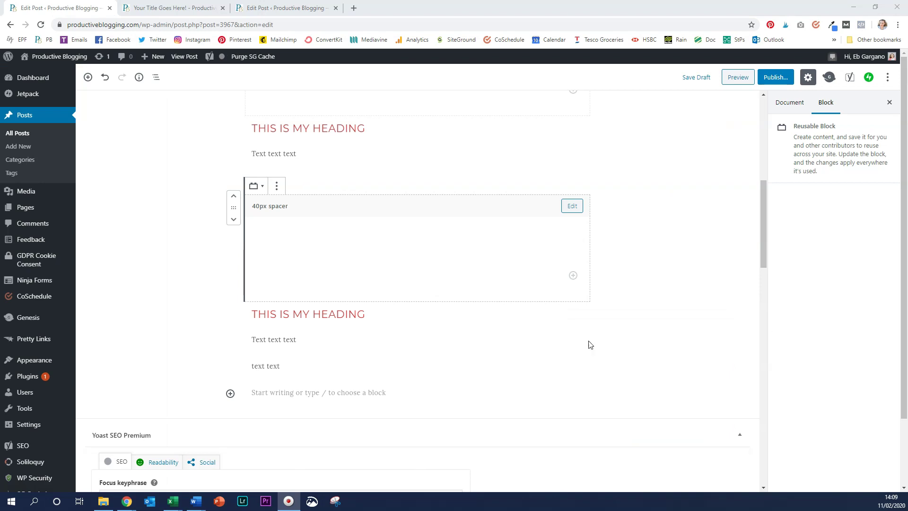
Insert an Image block between the first section's last paragraph and the spacer above the second heading
scroll(460, 361, "up", 5)
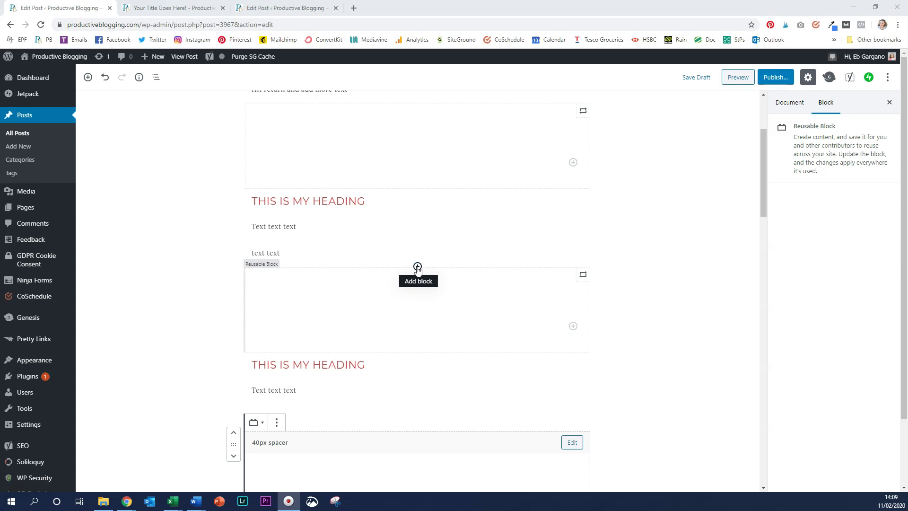
left_click(418, 268)
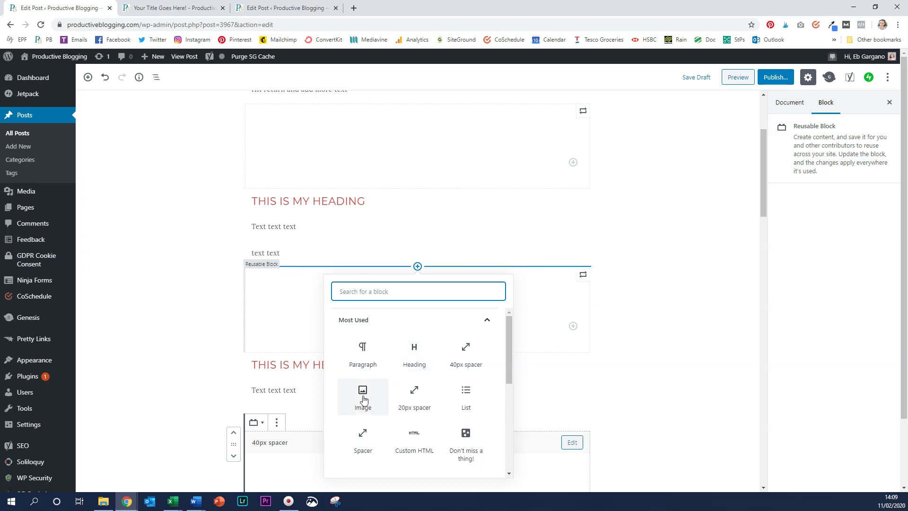
left_click(363, 396)
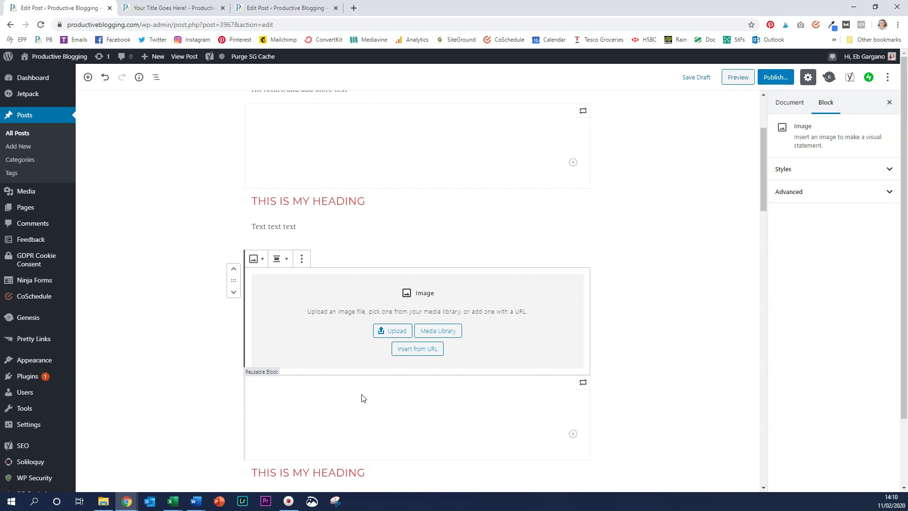
Upload "haute-stock-photography-black-gold-styled-desktop-final-3L" into the Image block and set its alt text to "Gold piggy bank sitting on top of a pile of books"
left_click(389, 332)
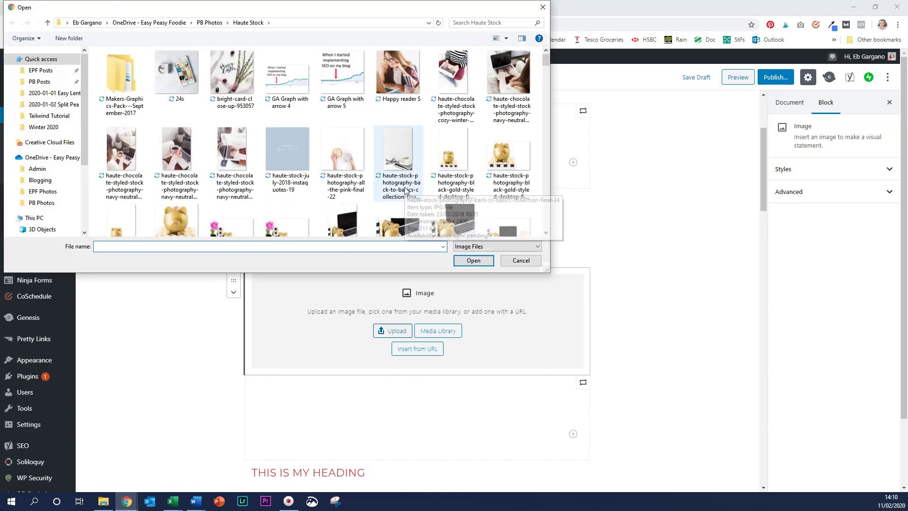
left_click(498, 151)
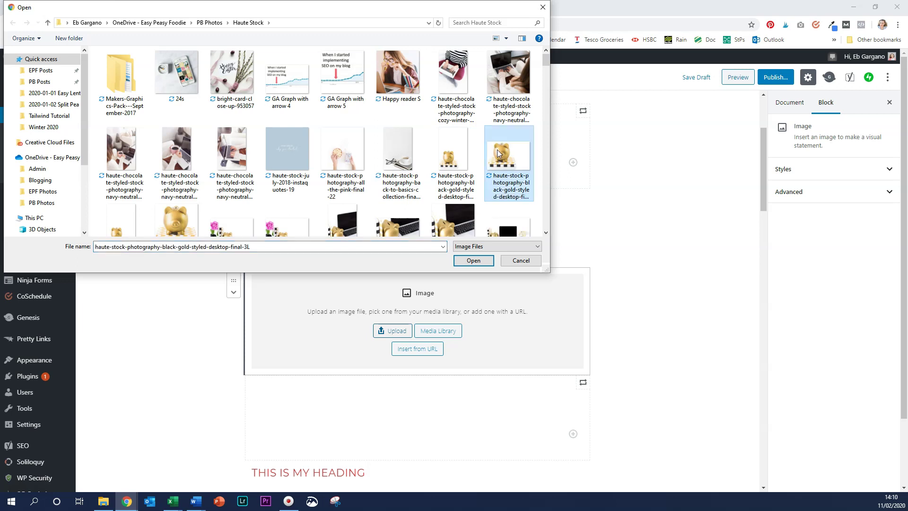
left_click(475, 261)
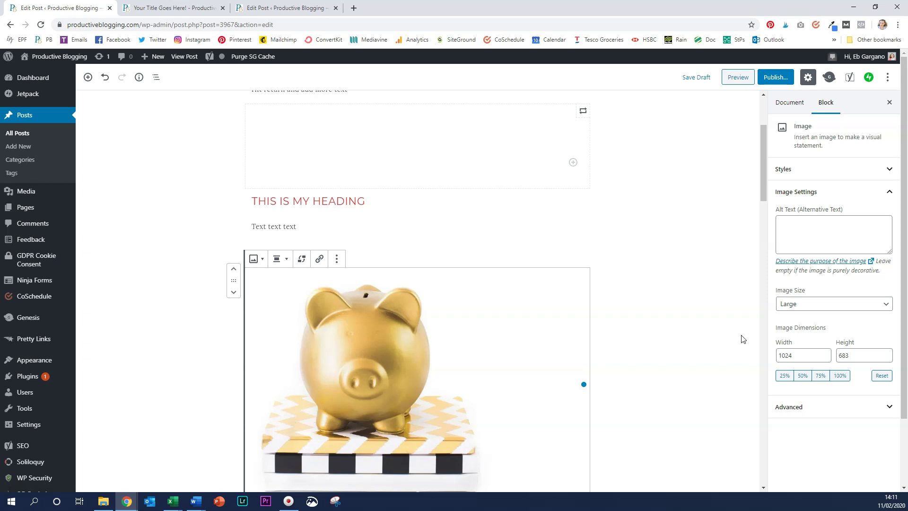
left_click(831, 222)
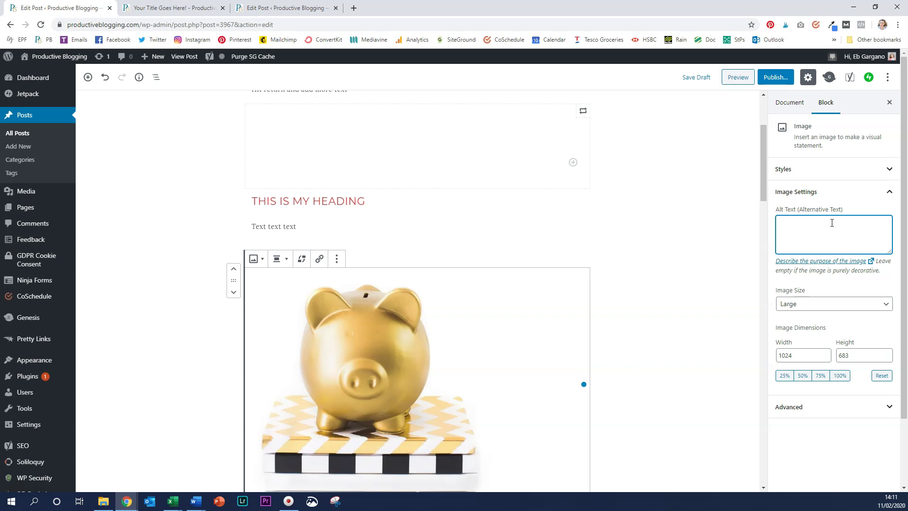
type("Gold piggy bank sitting on top of a pile of books")
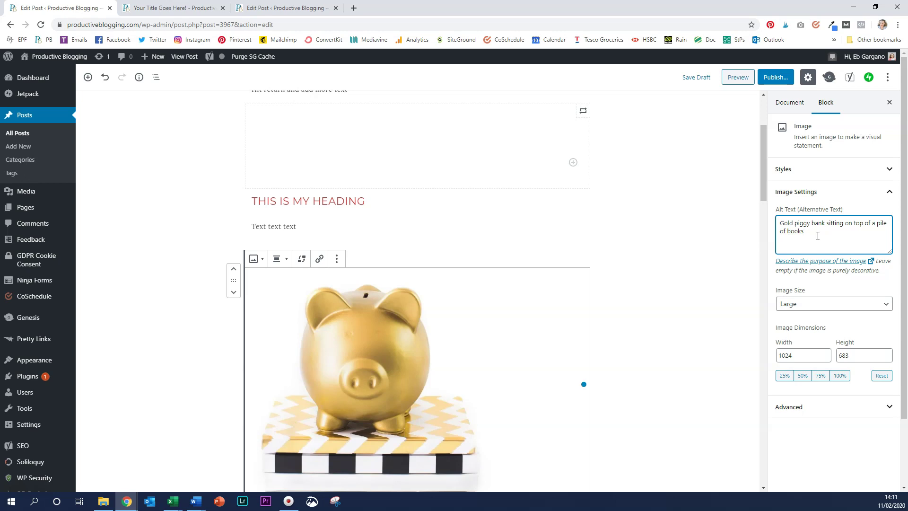
Keep the piggy bank image at Large size, set its dimensions to 600 by 400, and align it to the centre
left_click(807, 309)
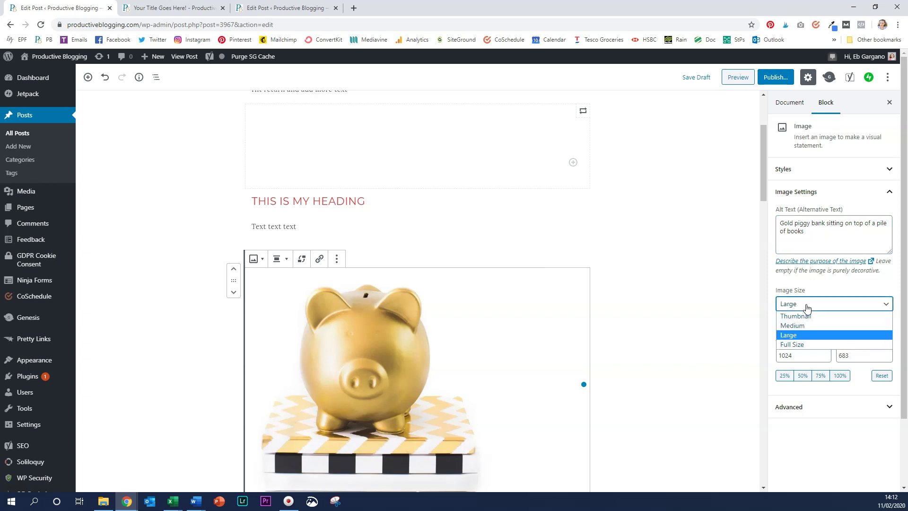
left_click(807, 308)
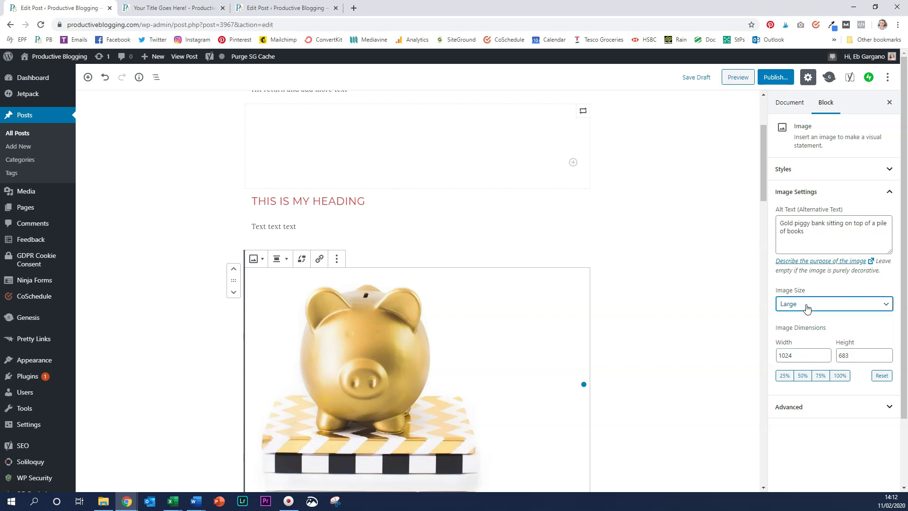
double_click(811, 356)
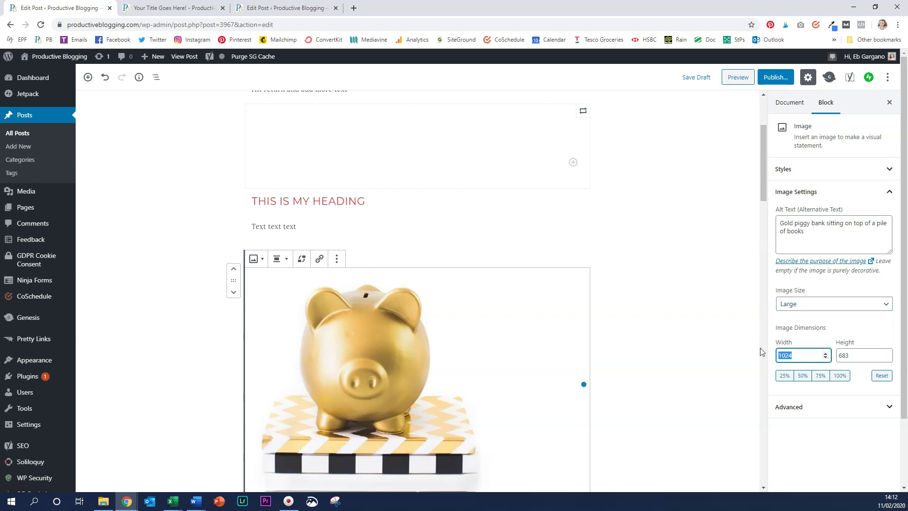
type("600")
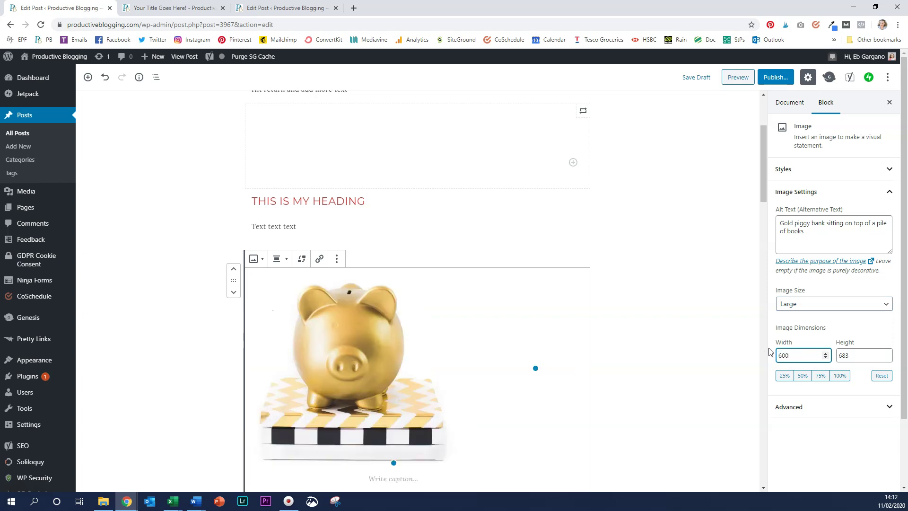
left_click(855, 358)
left_click_drag(855, 358, 829, 362)
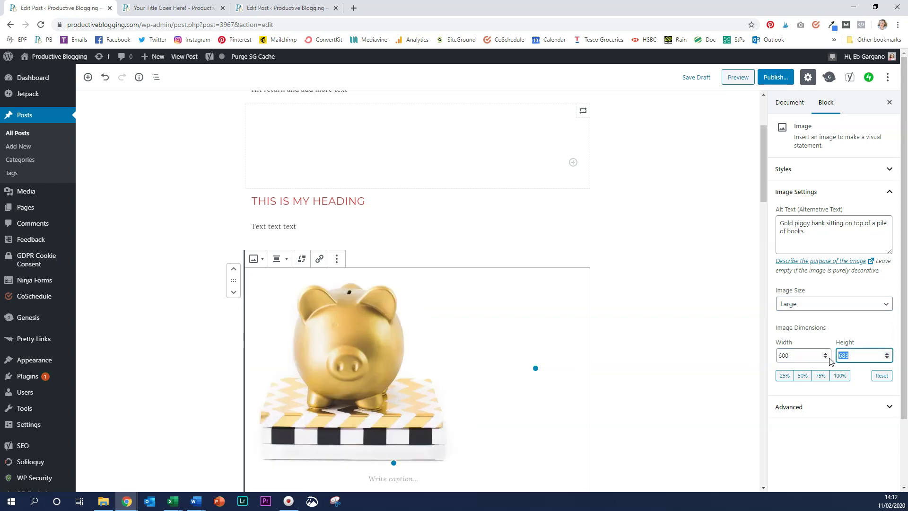
type("400")
left_click(278, 267)
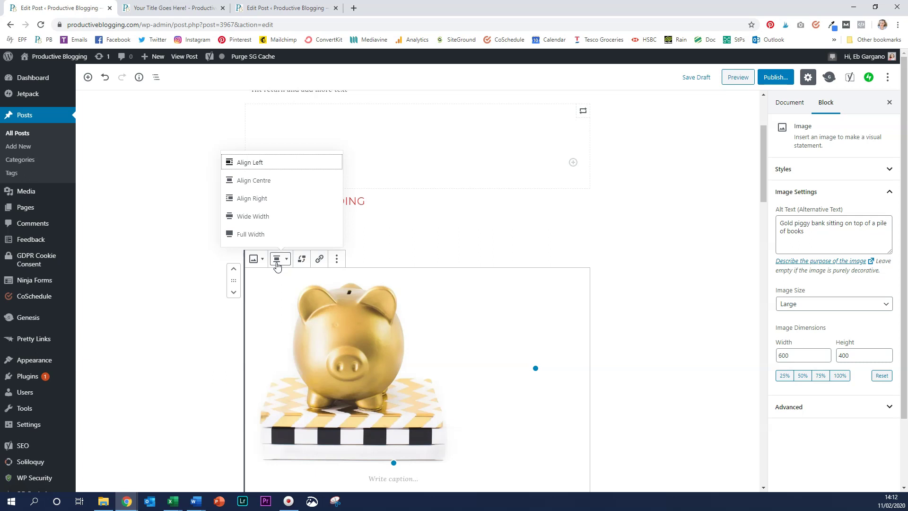
left_click(278, 184)
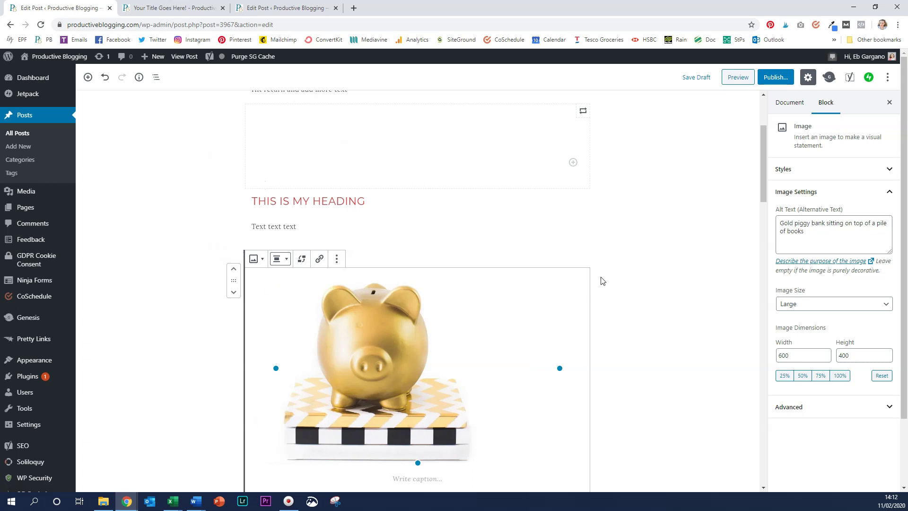
Insert an Image block above the spacer before the third heading and fill it with "Tailwind-L-1-scaled.jpg" from the media library
scroll(603, 281, "down", 3)
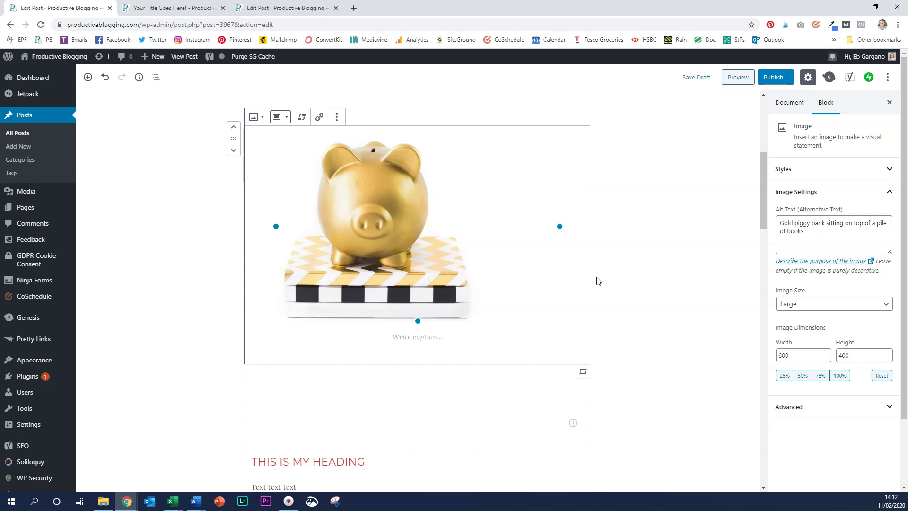
scroll(596, 280, "down", 6)
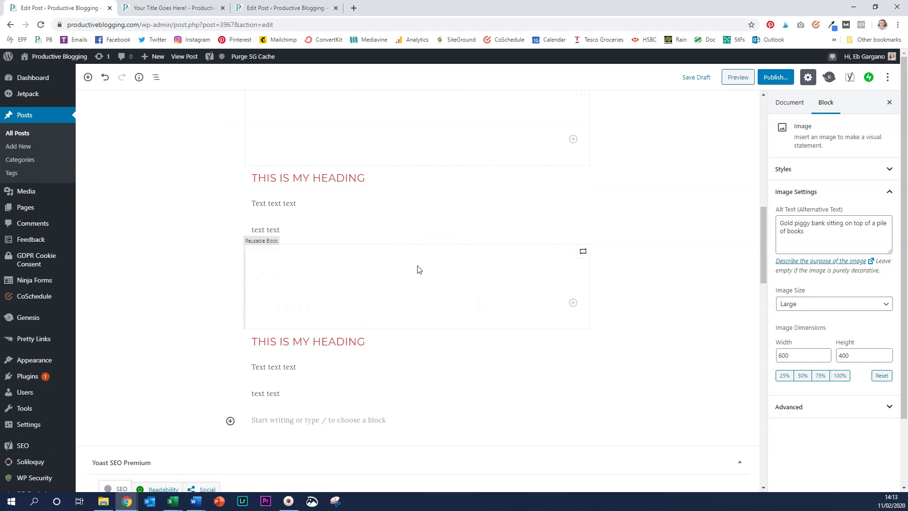
left_click(418, 244)
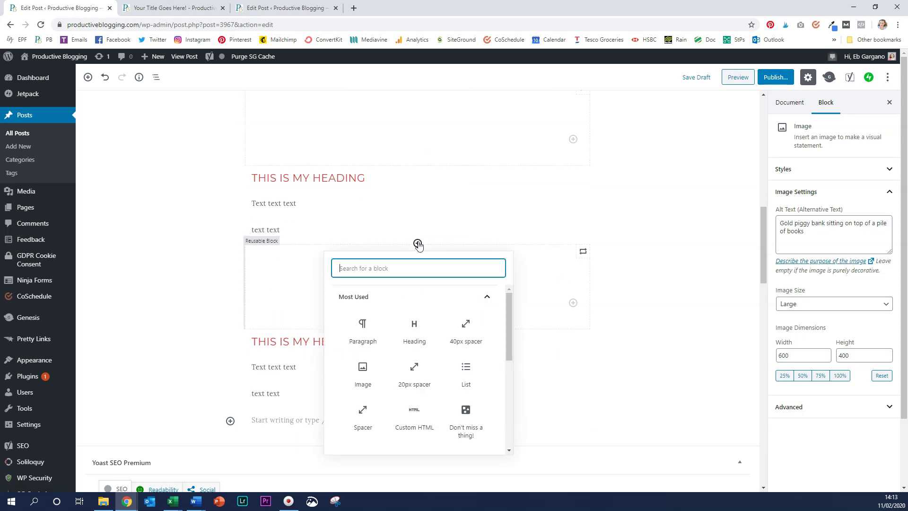
left_click(362, 372)
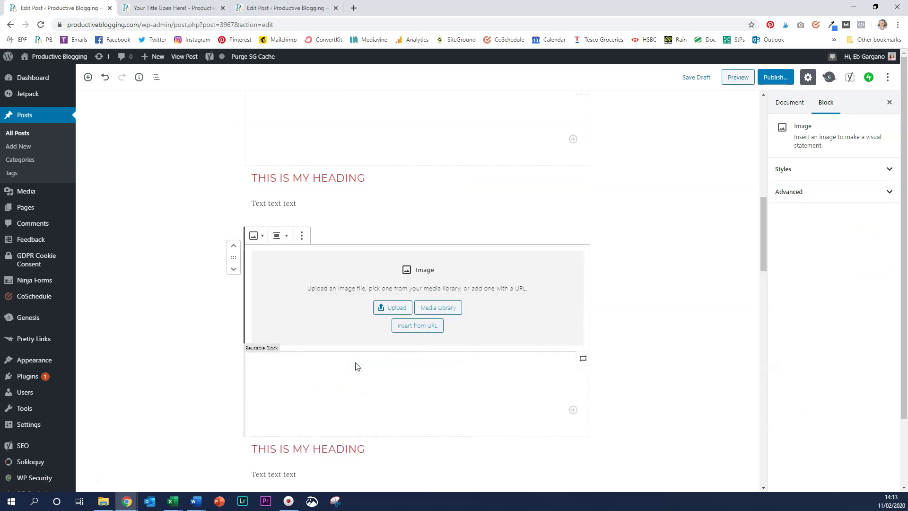
left_click(437, 308)
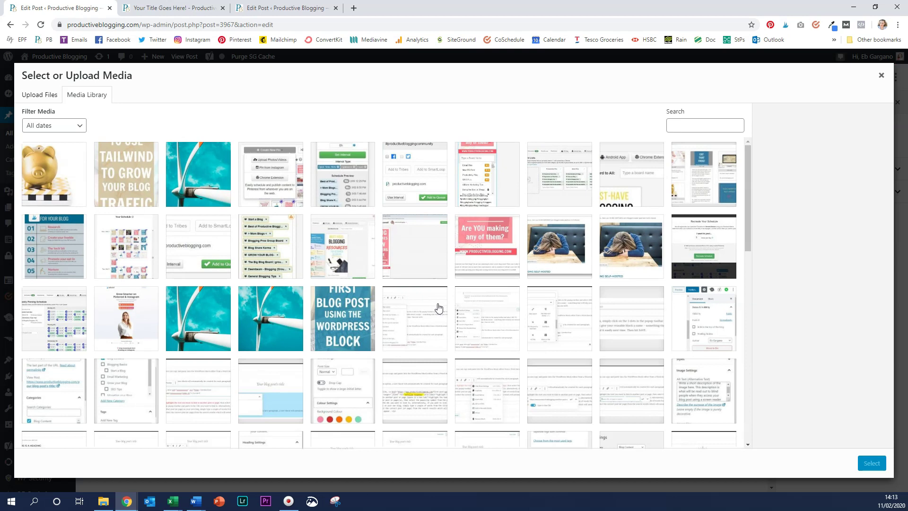
left_click(197, 175)
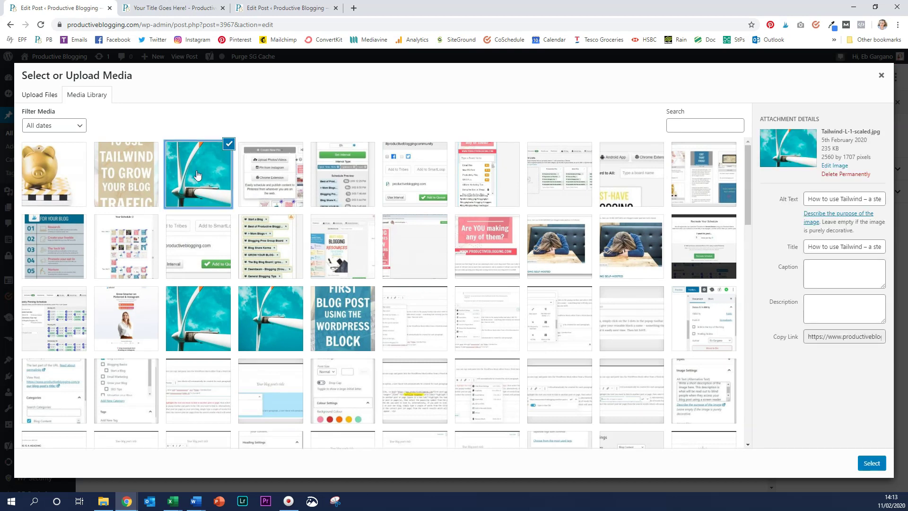
left_click(882, 464)
Replace the wind turbine image's alt text with "Wind turbine"
left_click_drag(831, 231, 733, 217)
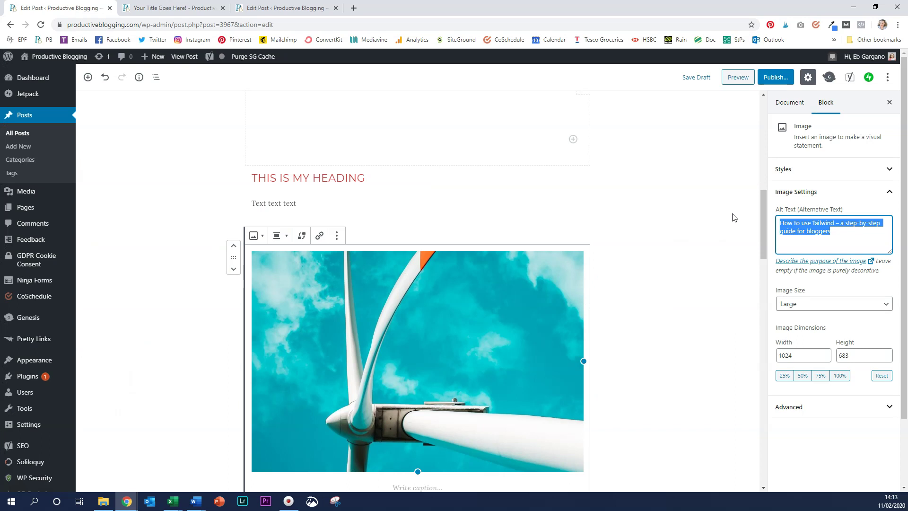
type("Wind")
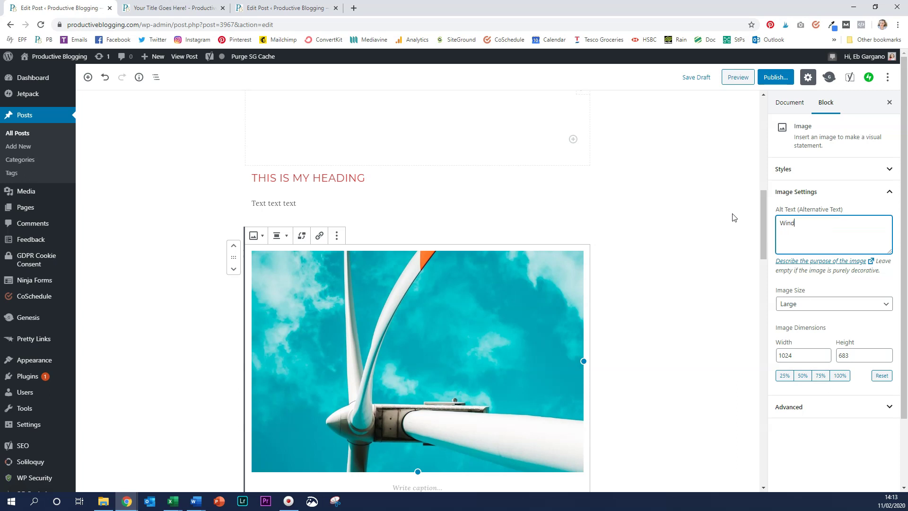
type(" turbine")
Set the wind turbine image's dimensions to 600 by 400 and align it to the centre
left_click_drag(804, 355, 776, 359)
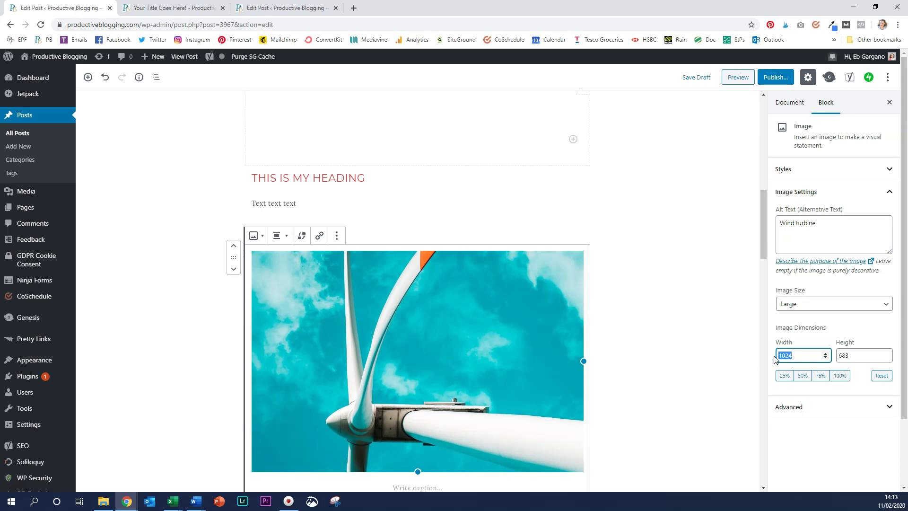
type("600")
key("Tab")
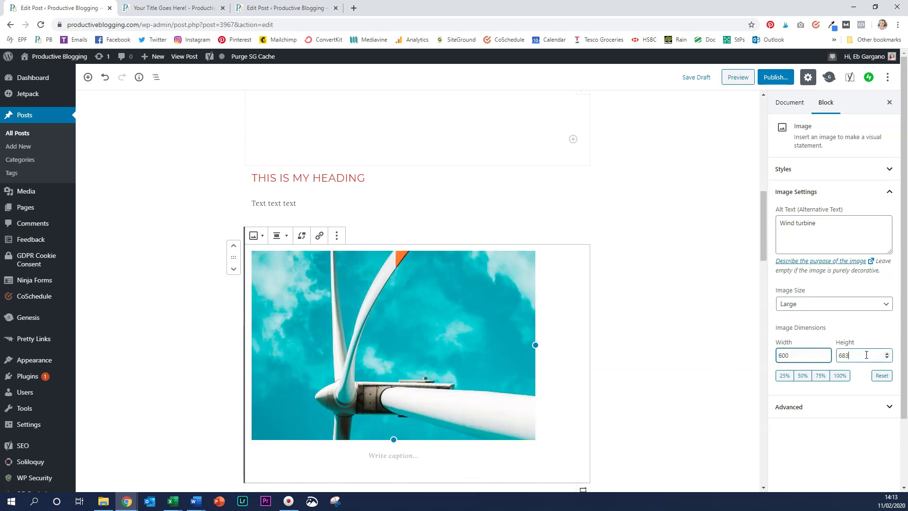
type("400")
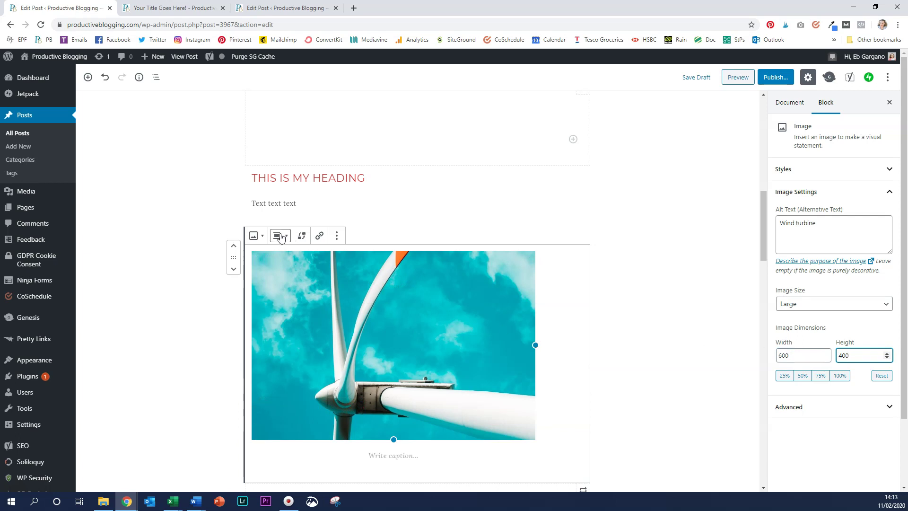
left_click(280, 236)
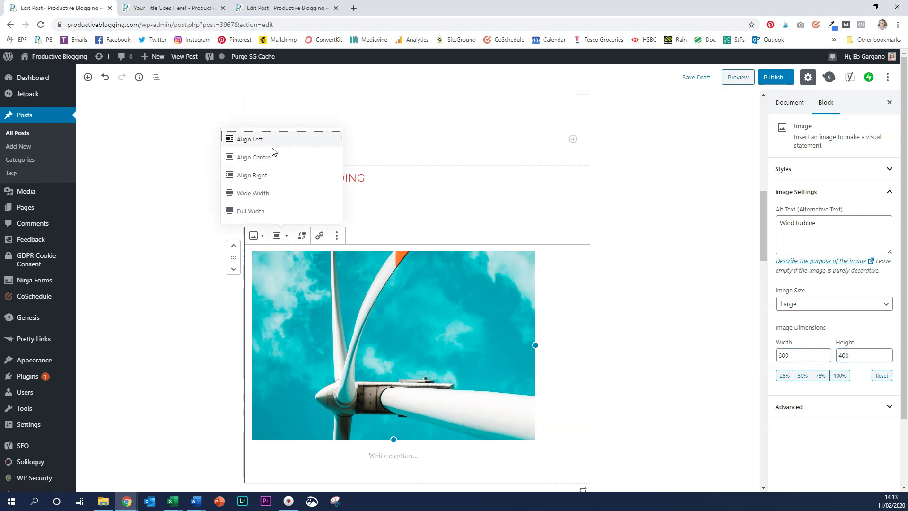
left_click(272, 156)
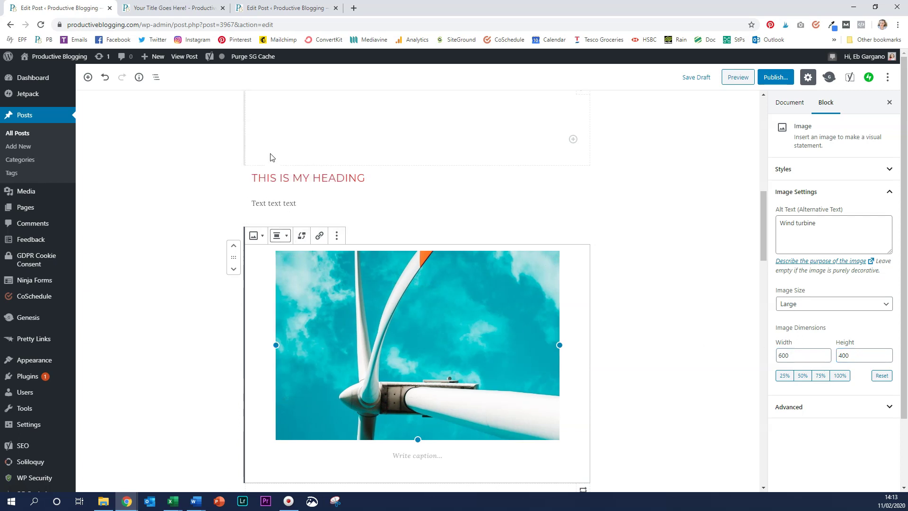
Preview the post to check how both images sit between the sections, and return to the post editor
left_click(737, 78)
scroll(428, 137, "down", 2)
scroll(428, 139, "down", 1)
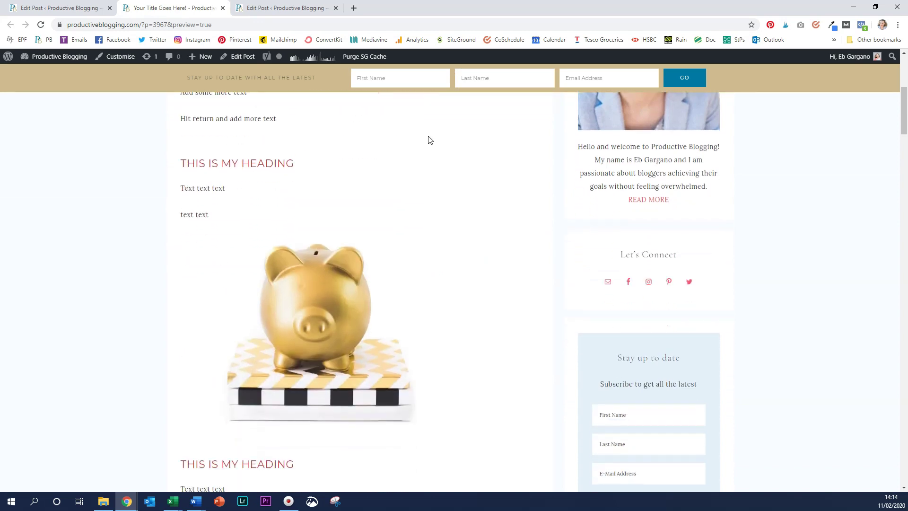
scroll(427, 140, "down", 6)
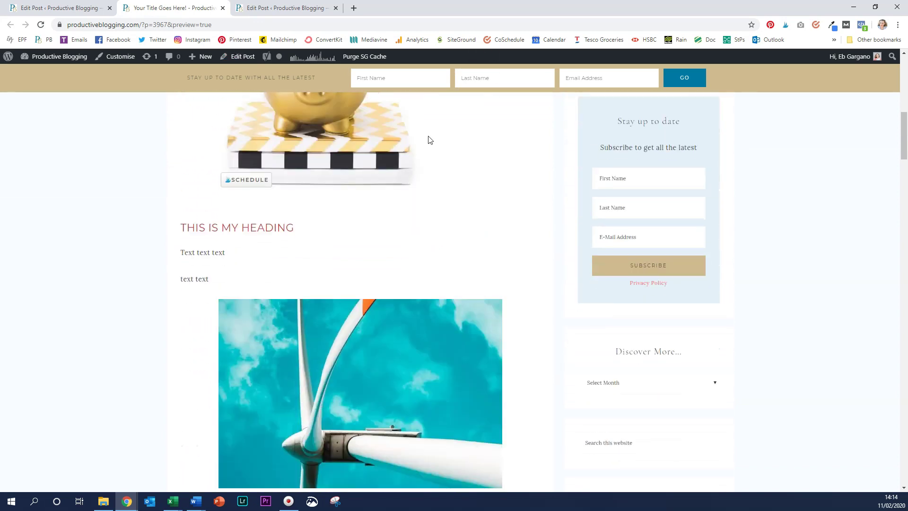
scroll(428, 139, "down", 3)
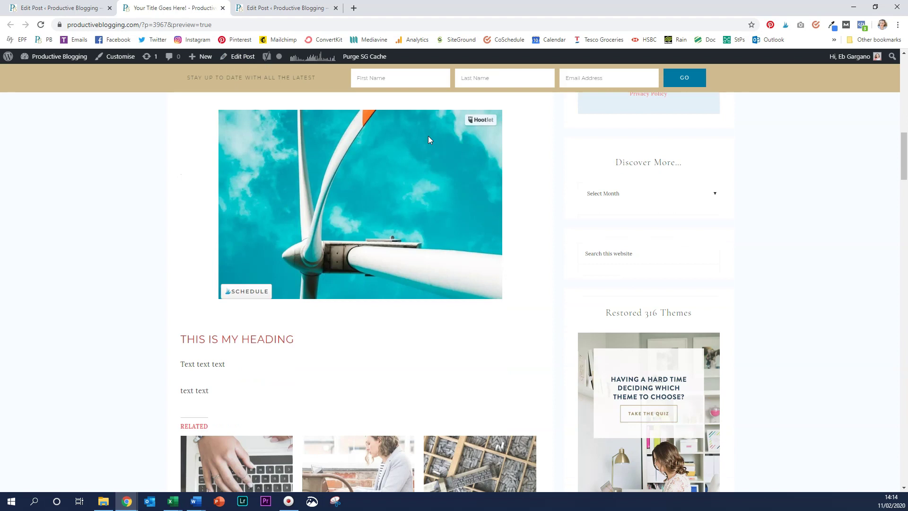
scroll(428, 140, "down", 1)
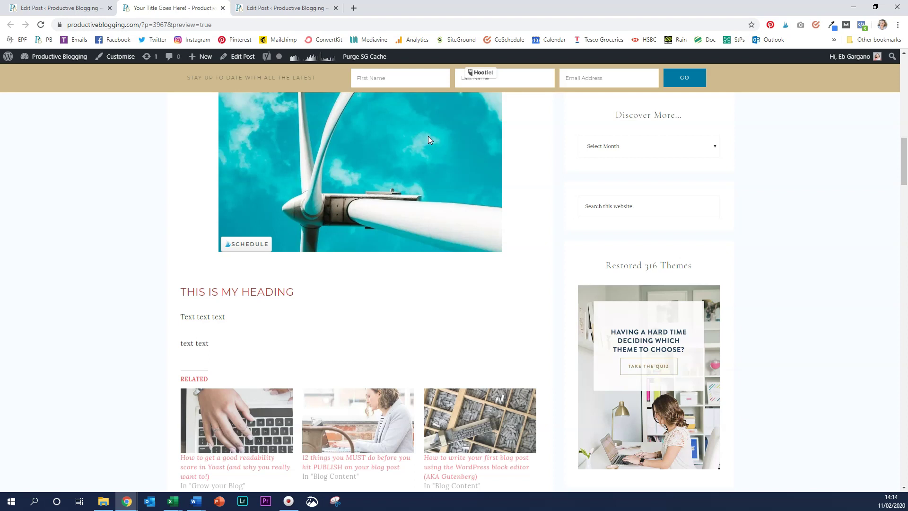
left_click(89, 8)
Link "text text" in the post's last paragraph to "How to use Tailwind – a step-by-step guide for bloggers", opening in a new tab
scroll(381, 194, "down", 6)
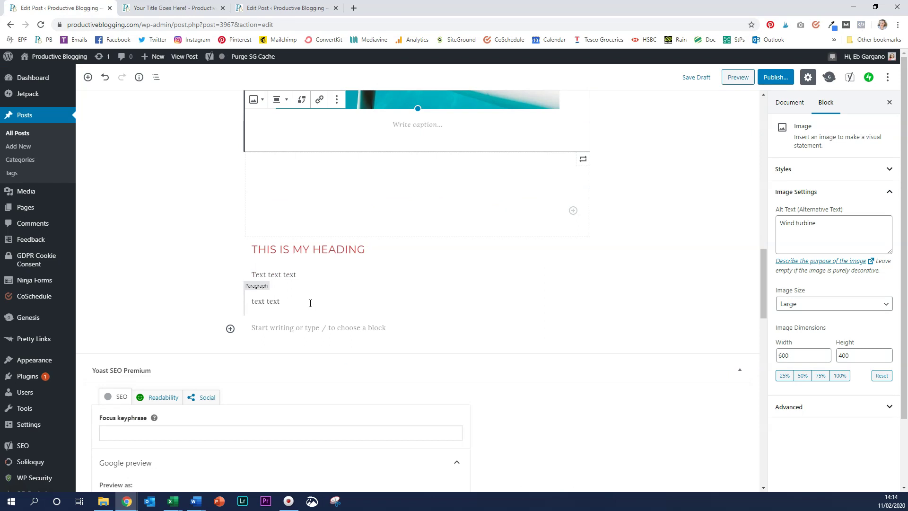
left_click(309, 301)
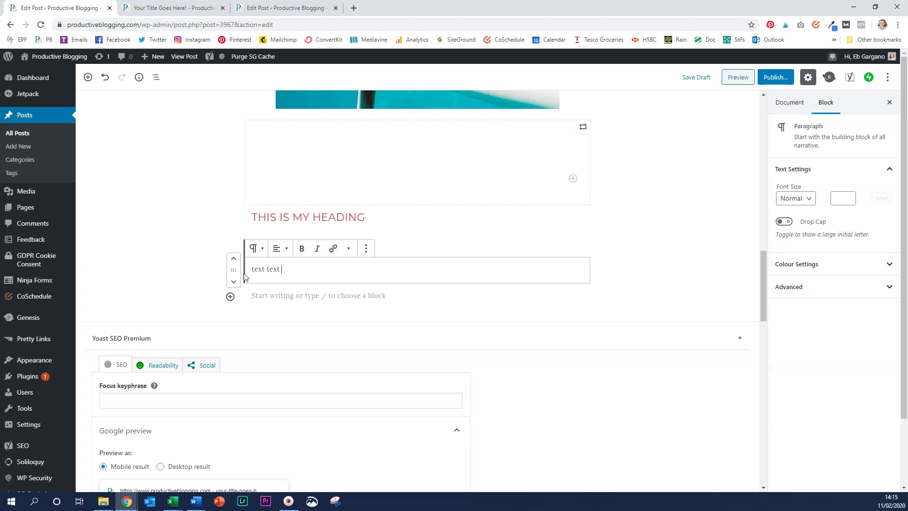
left_click_drag(252, 269, 285, 266)
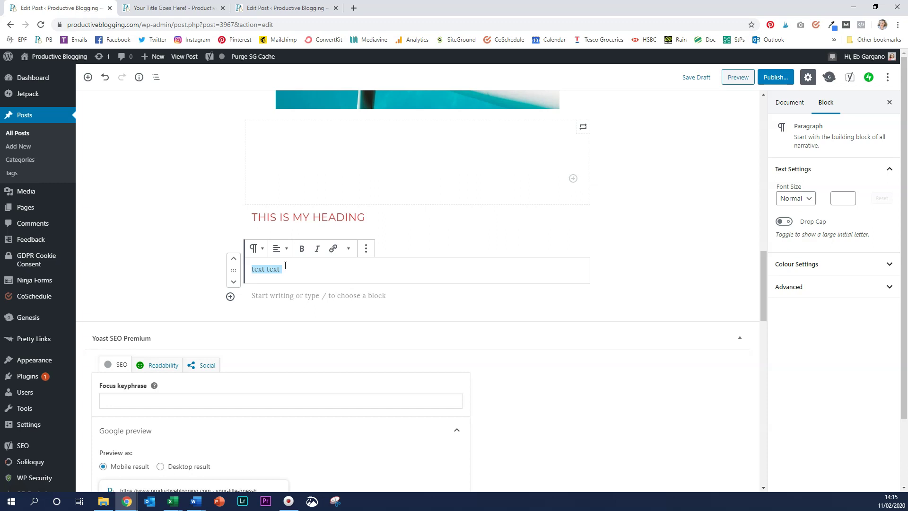
left_click(334, 249)
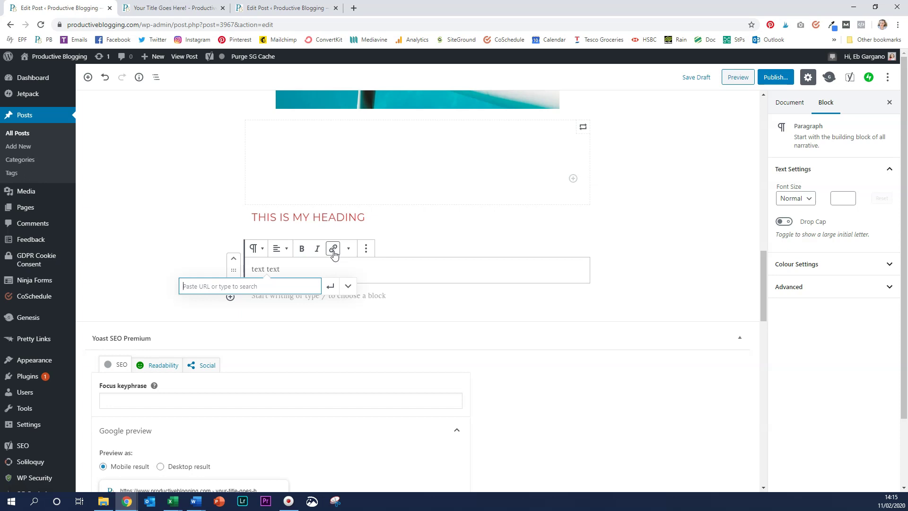
type("tailwind")
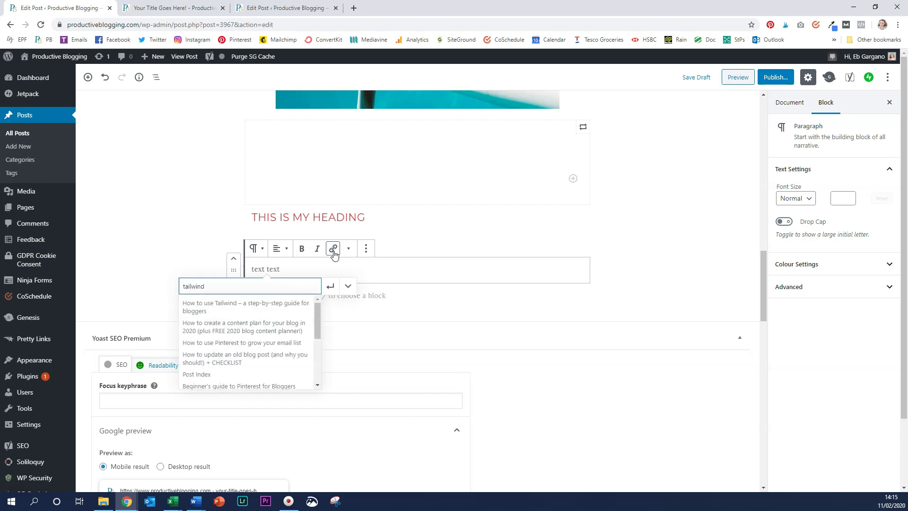
left_click(227, 312)
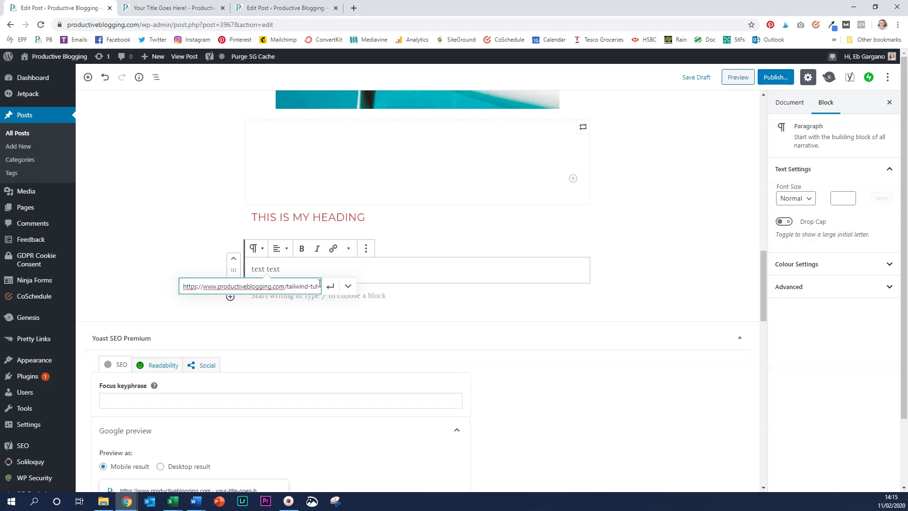
left_click(348, 287)
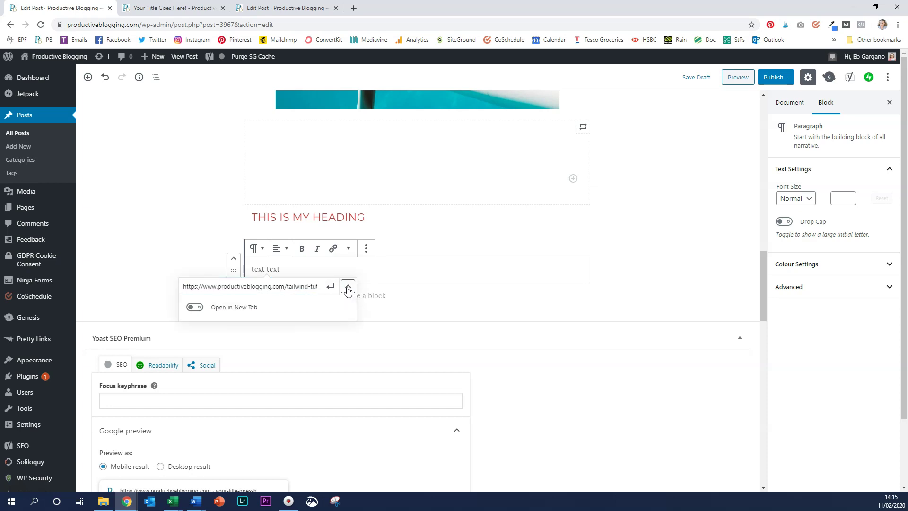
left_click(200, 309)
left_click(331, 288)
left_click(288, 269)
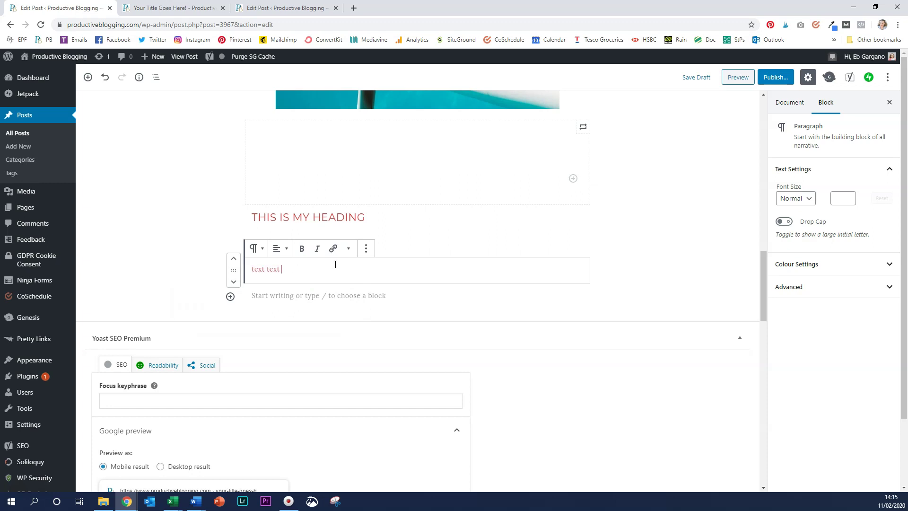
Preview the post and follow the "text text" link in its last paragraph to test it
left_click(738, 77)
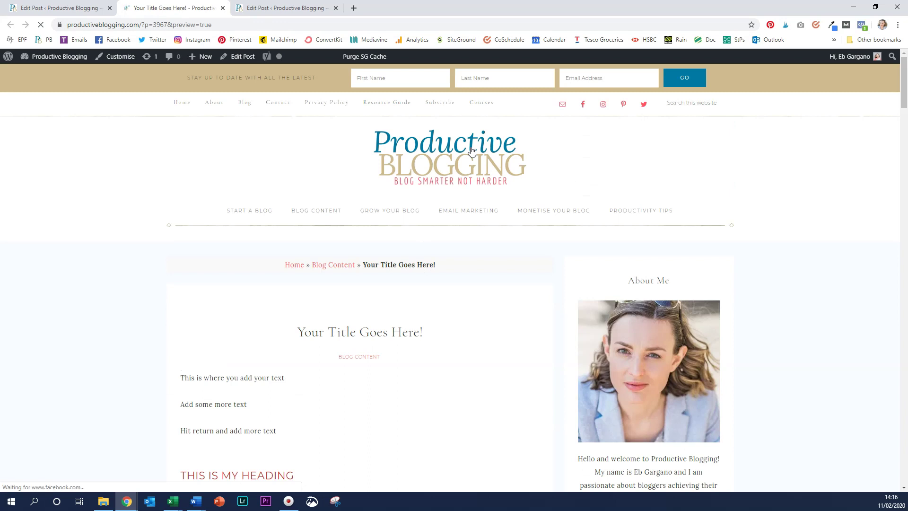
scroll(417, 260, "down", 7)
scroll(417, 259, "down", 10)
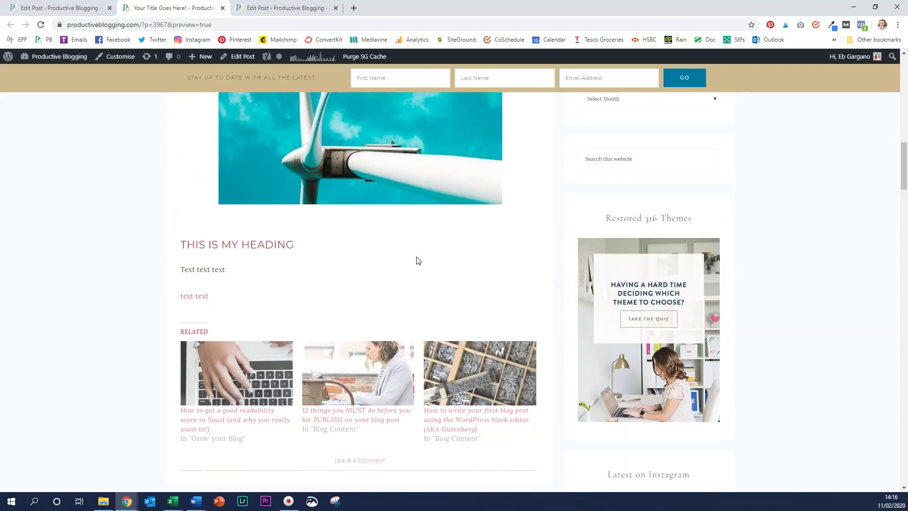
left_click(192, 297)
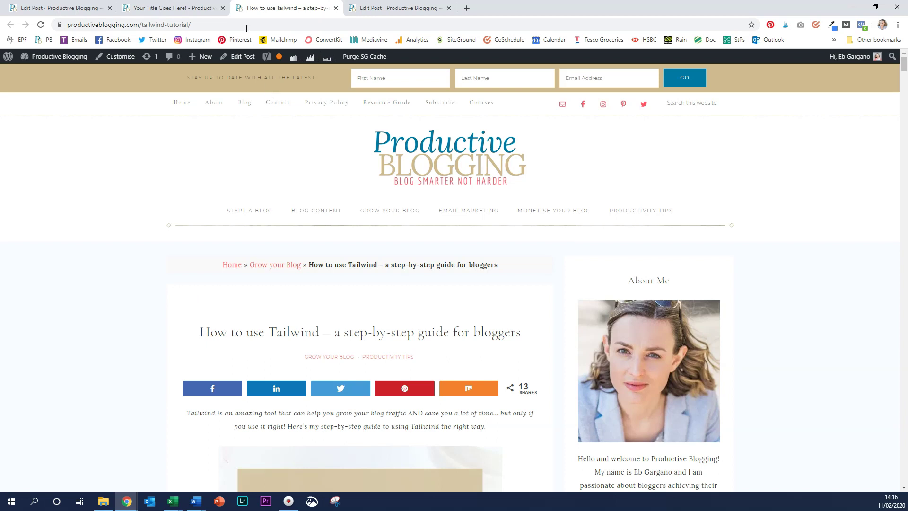
In the last paragraph's HTML in the post editor, change the link's "noreferrer" to "nofollow" and return to visual editing
left_click(28, 5)
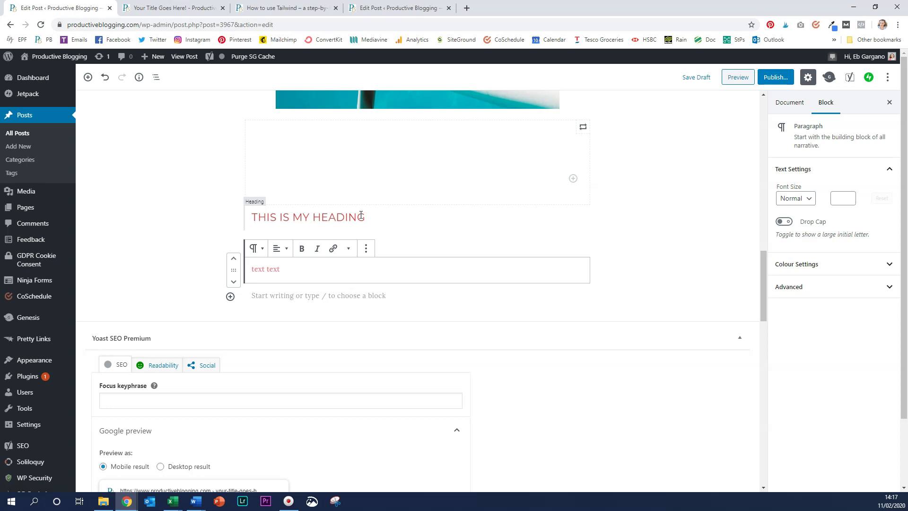
left_click(365, 249)
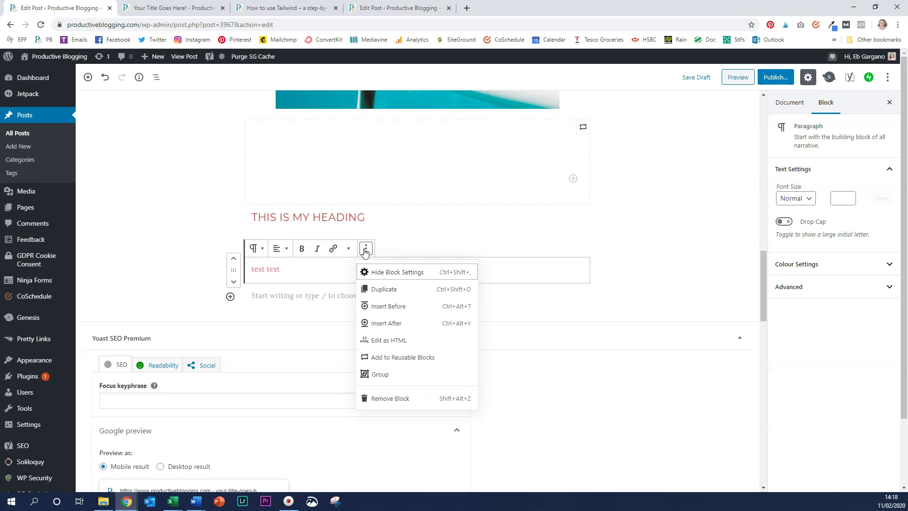
left_click(388, 341)
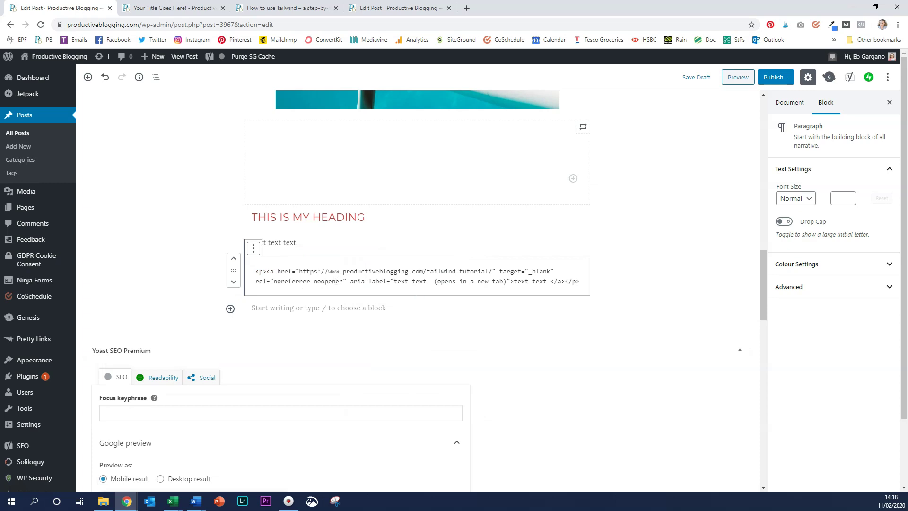
left_click_drag(282, 278, 311, 277)
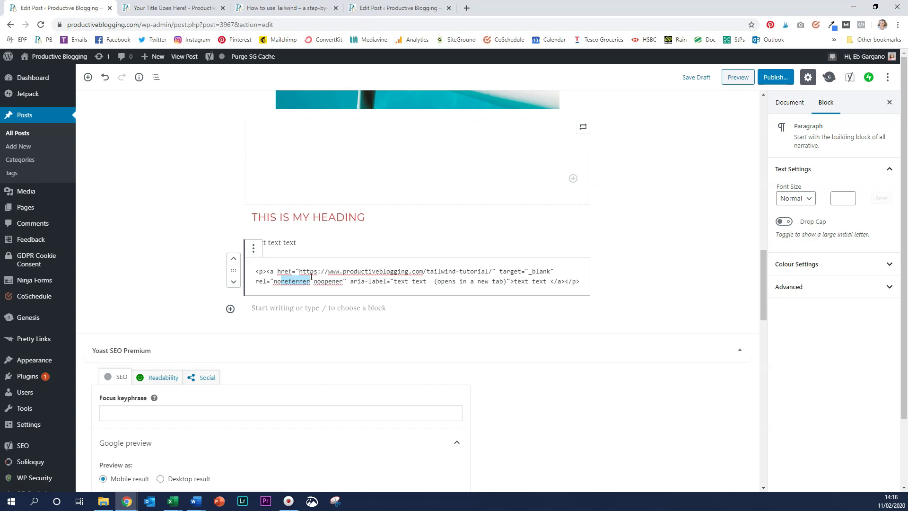
type("folo")
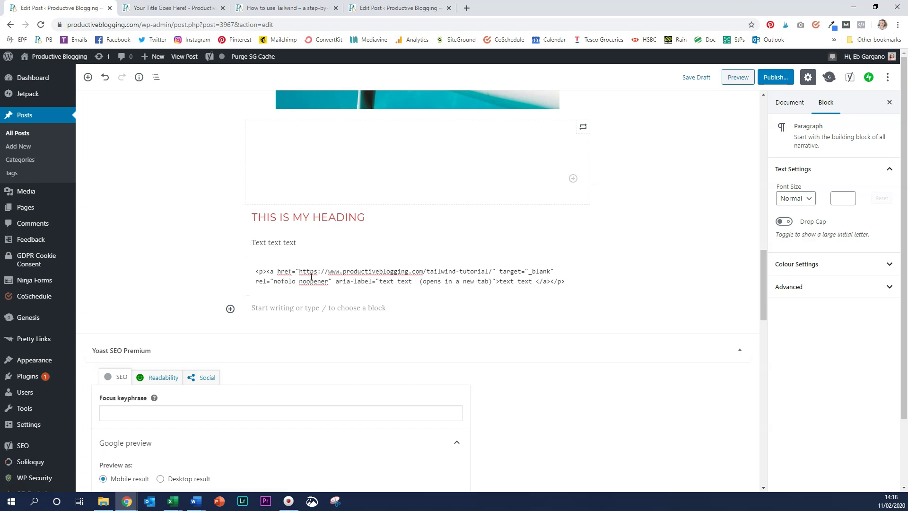
key("BackSpace")
type("low")
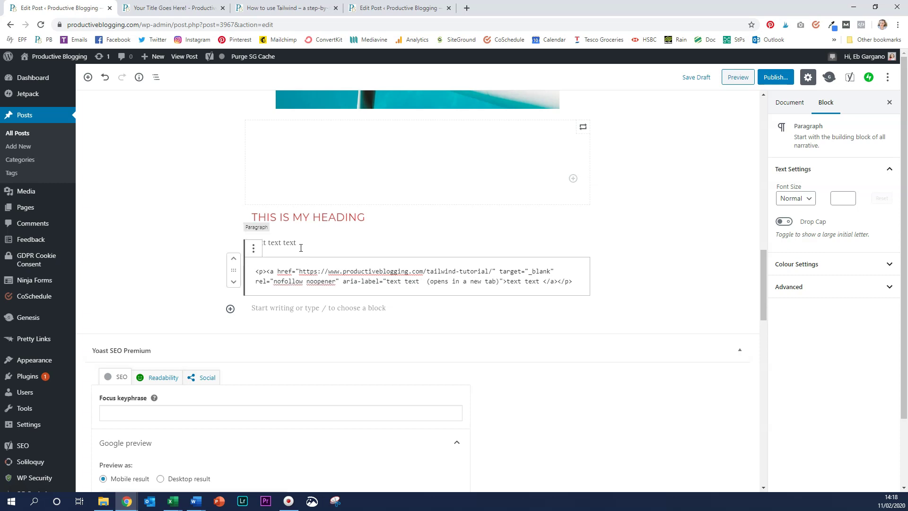
left_click(254, 248)
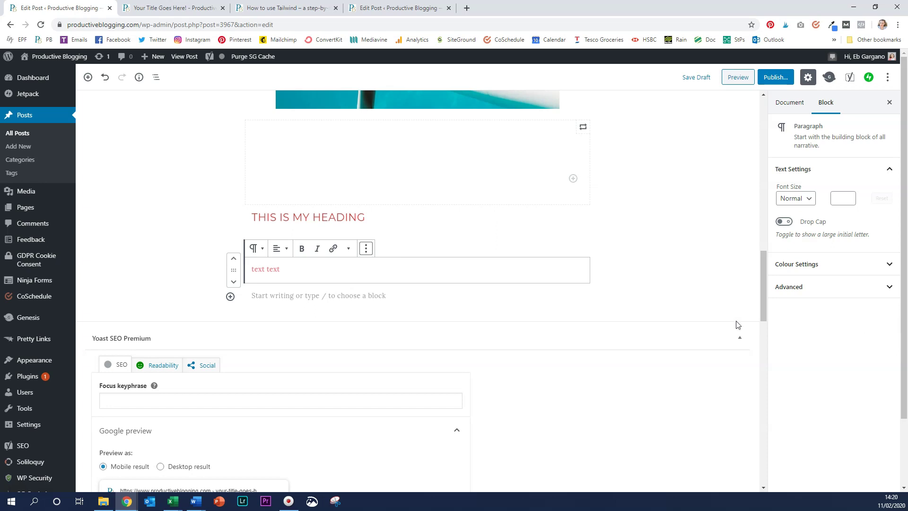
Add a final paragraph "Here's a quick tip I want to stand out." plus "This is the text of my tip." four times, and show its colour settings
left_click(379, 298)
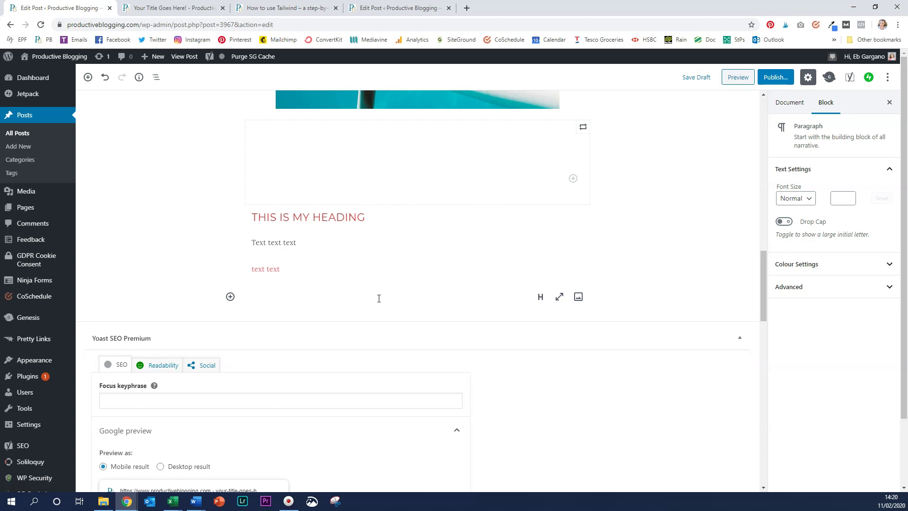
type("Here's a quick tip I want to stand out. This is the text of my tip.")
type("This is the text of my tip.  This is the text of my tip.  This is the text of my tip.")
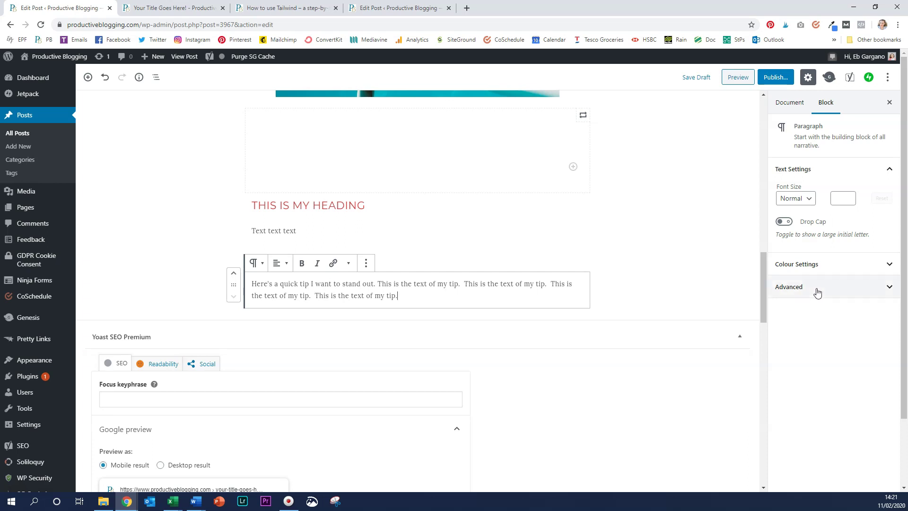
left_click(886, 265)
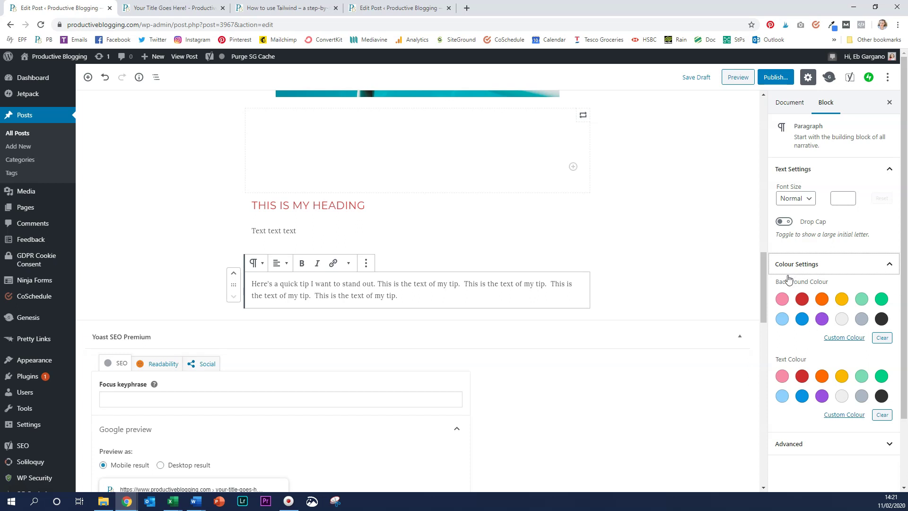
Try custom background colours on the quick tip paragraph, ending with dark green #192c07
left_click(855, 339)
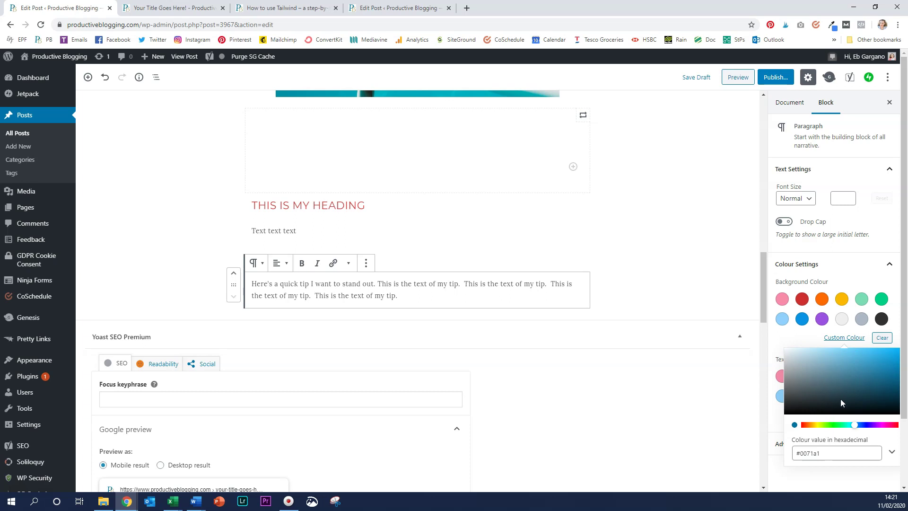
left_click(812, 375)
left_click(873, 384)
left_click(873, 415)
left_click(821, 446)
left_click(811, 407)
left_click(854, 384)
left_click(879, 422)
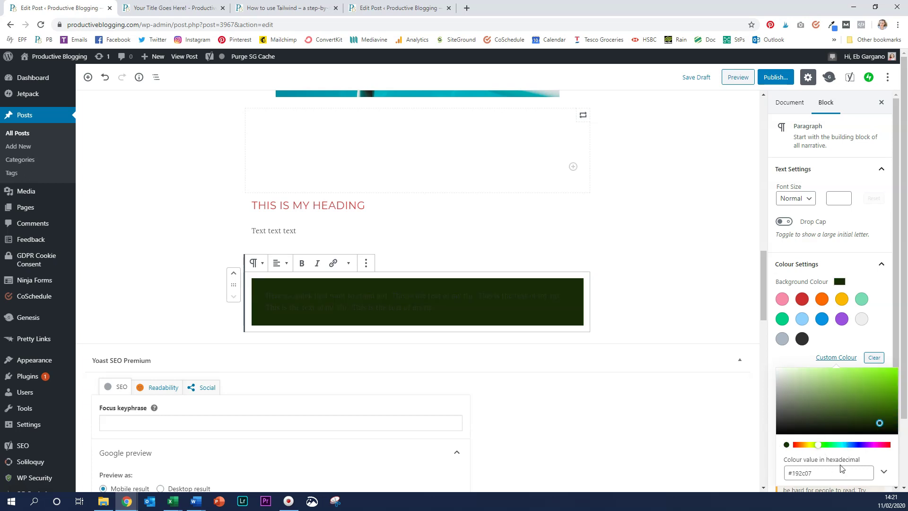
scroll(823, 466, "down", 1)
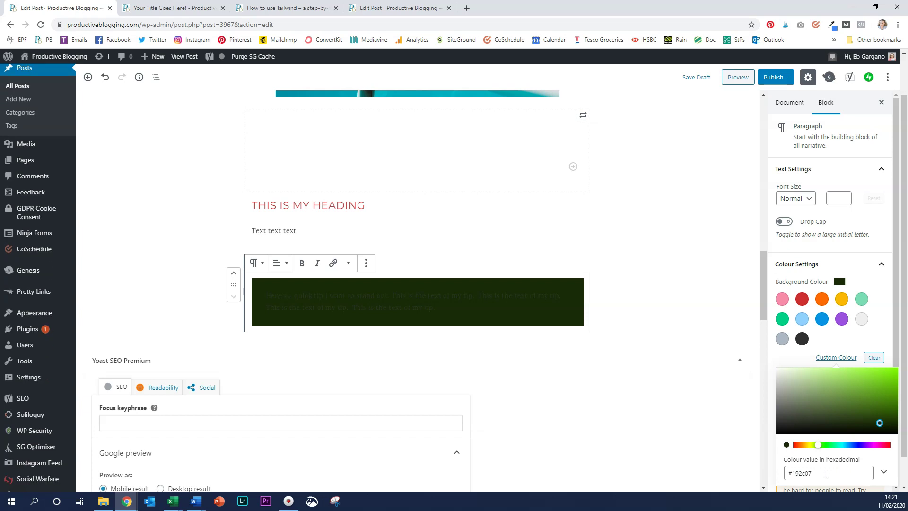
Give the quick tip paragraph the preset light blue background and preview the post to check it
left_click(802, 319)
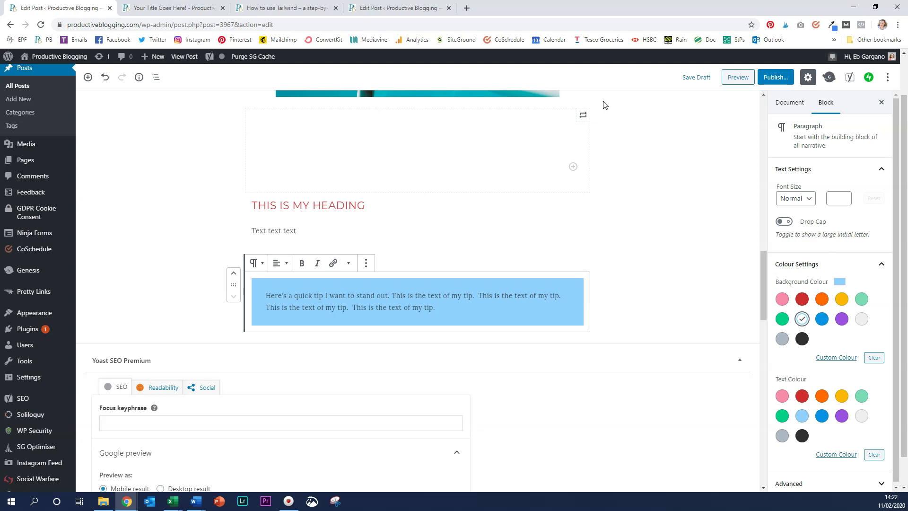
left_click(734, 78)
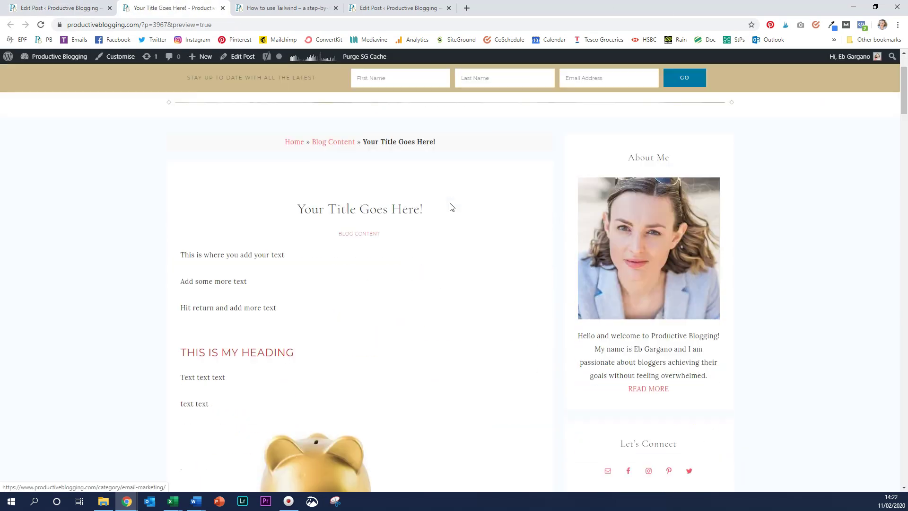
scroll(450, 206, "down", 10)
scroll(450, 206, "down", 4)
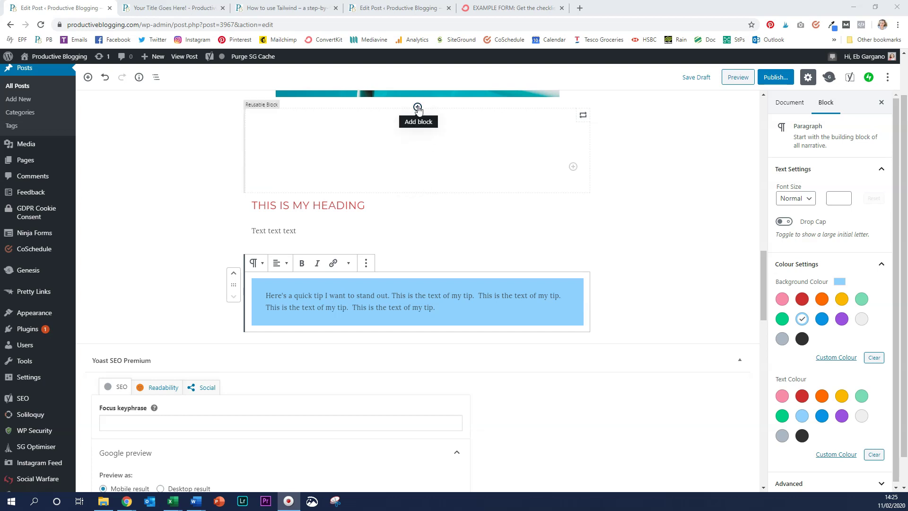
Insert a Custom HTML block between the wind turbine image and the reusable spacer below it
left_click(417, 108)
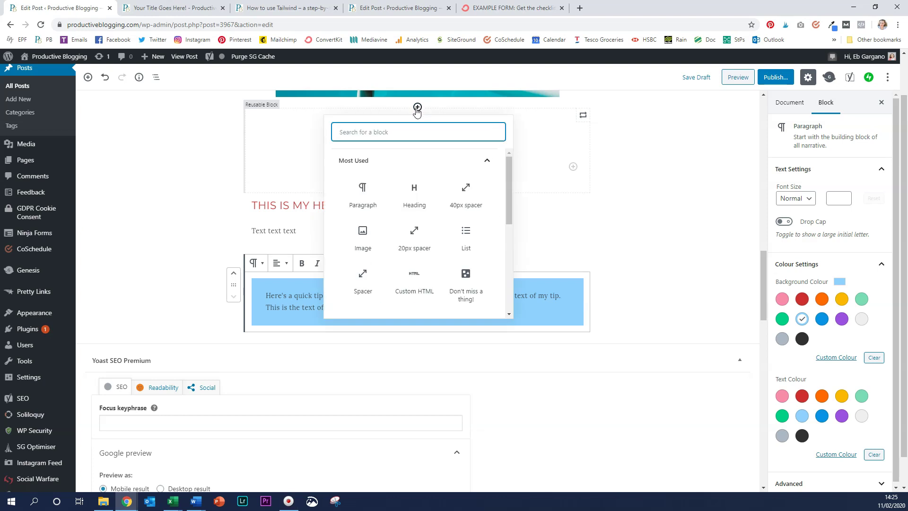
scroll(425, 188, "down", 3)
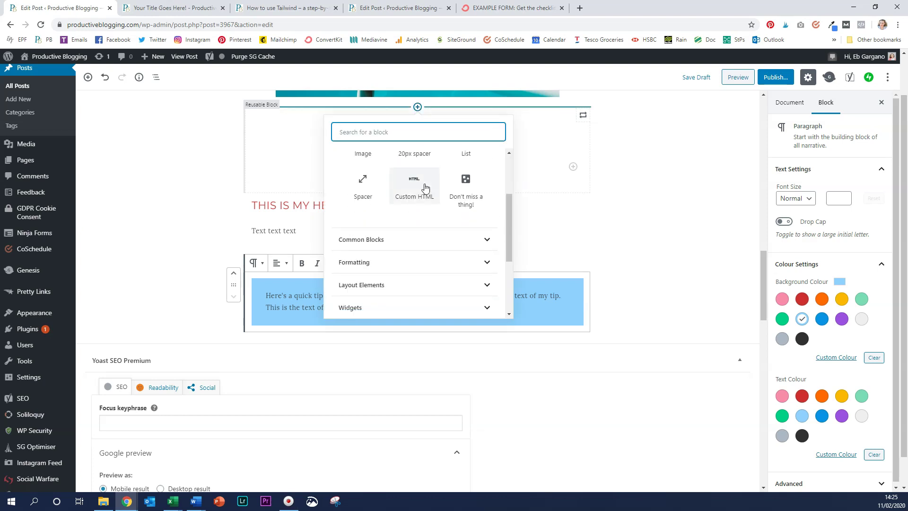
left_click(406, 211)
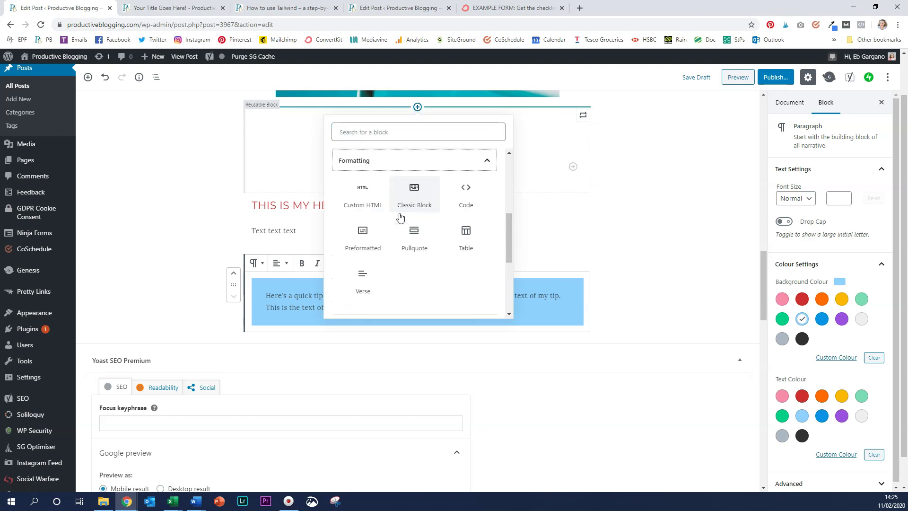
left_click(368, 194)
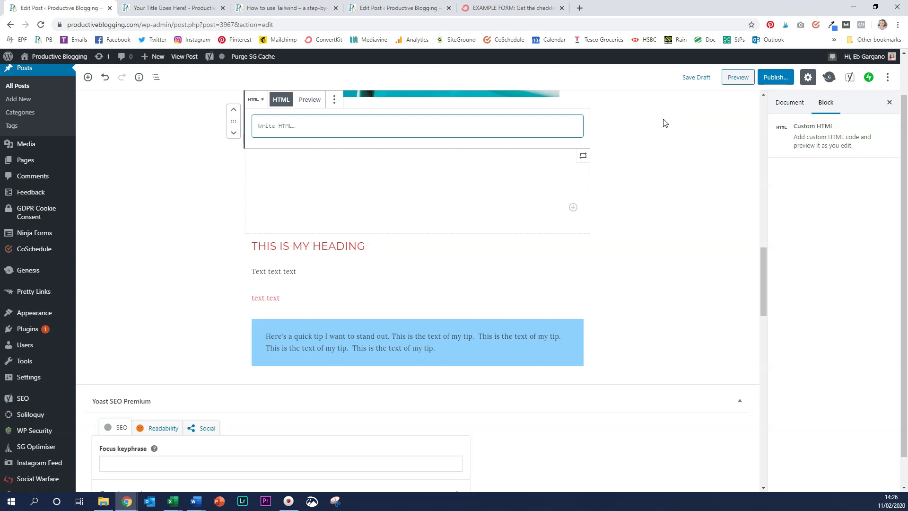
Switch to ConvertKit and copy the JavaScript embed code of the form "EXAMPLE FORM: Get the checklist!"
left_click(510, 8)
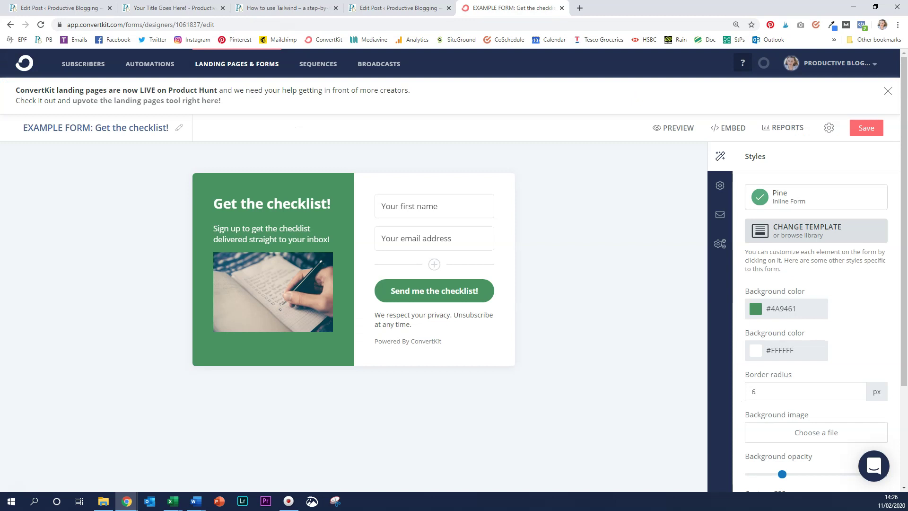
left_click(724, 130)
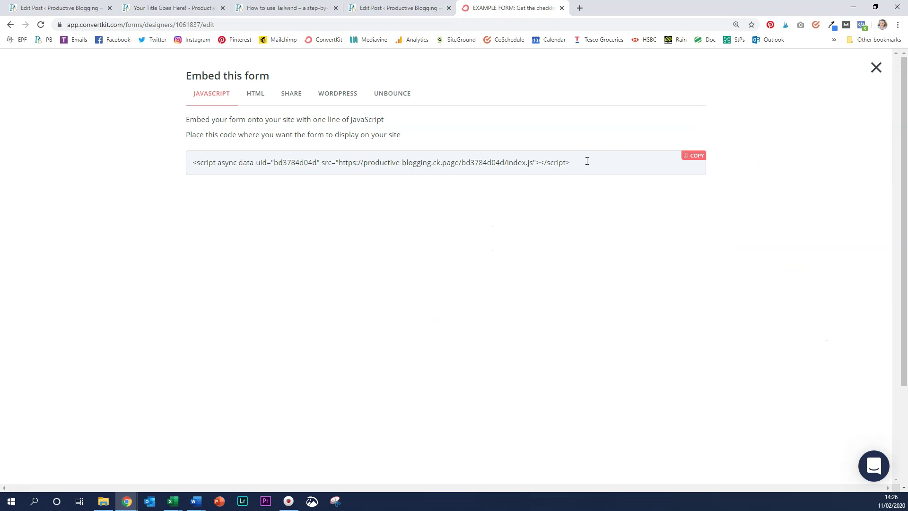
left_click_drag(587, 161, 194, 165)
key("ctrl+c")
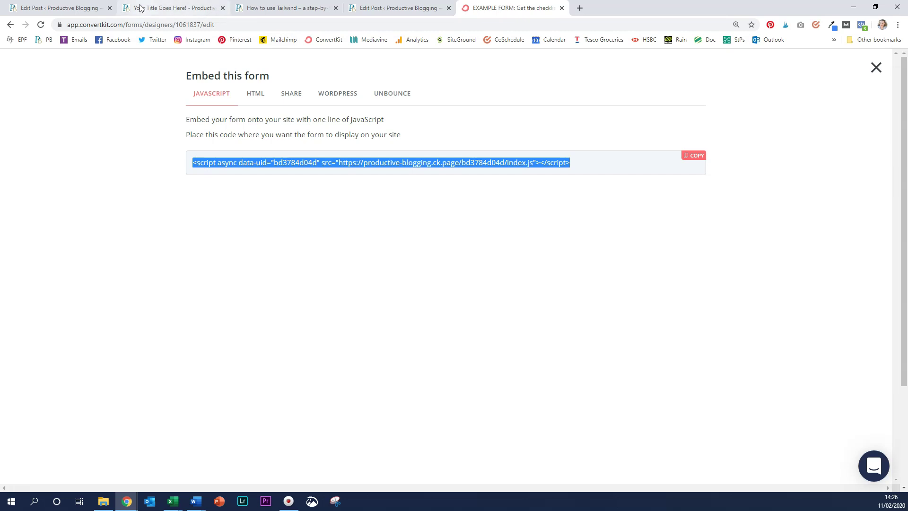
Back in the post editor, paste the form's embed code into the Custom HTML block and preview the block
left_click(56, 7)
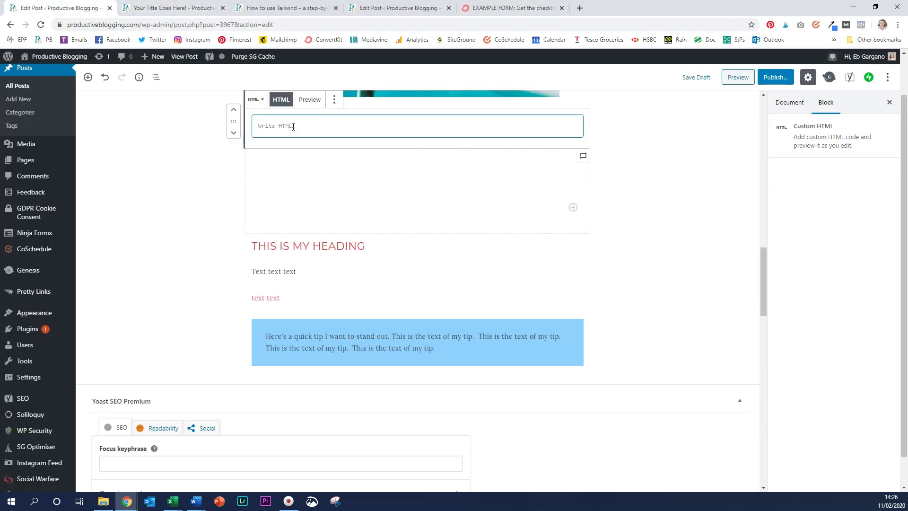
key("ctrl+v")
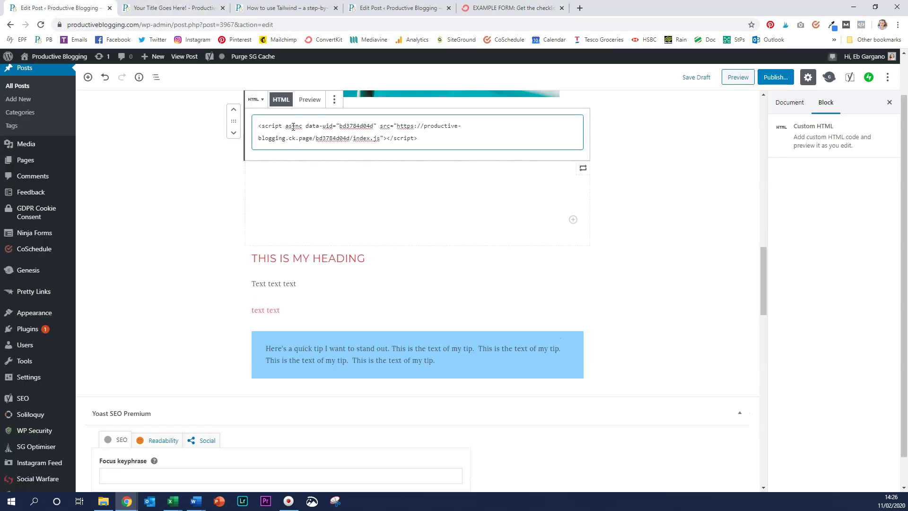
left_click(315, 101)
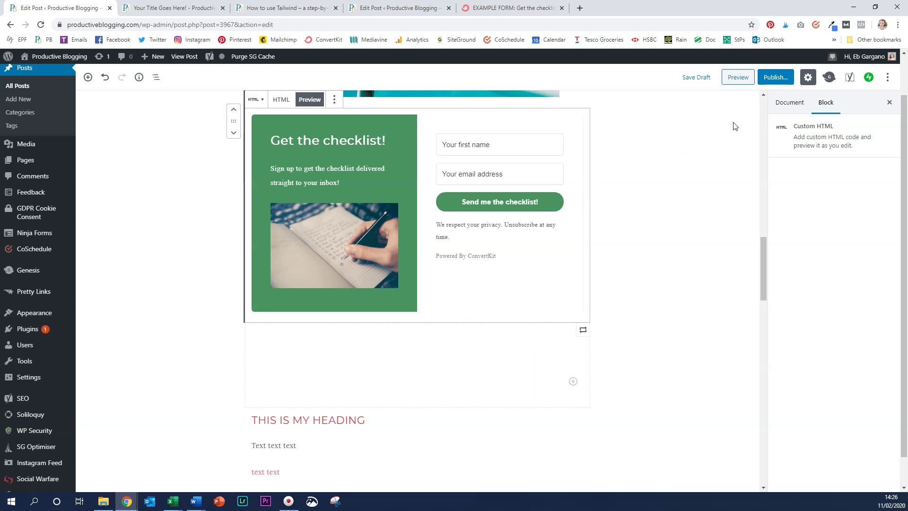
Preview the post to check the embedded checklist form below the wind turbine image, and return to the editor
left_click(738, 78)
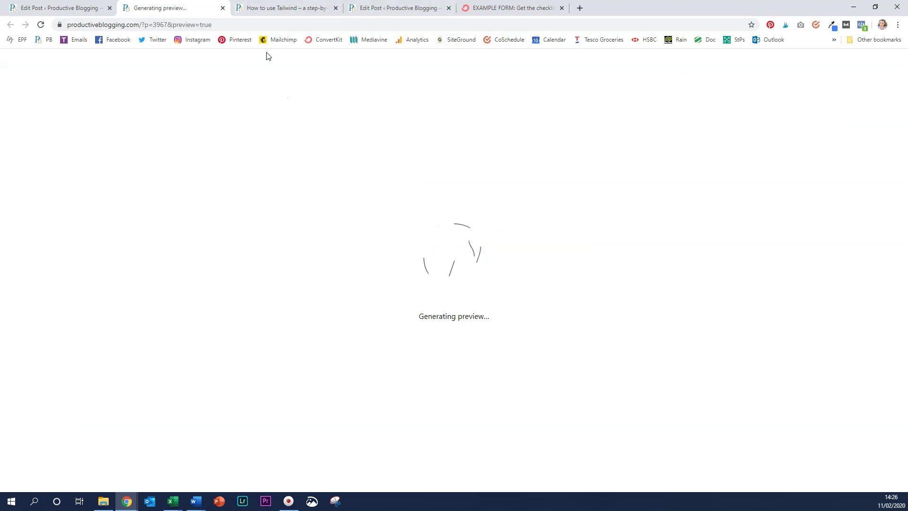
scroll(232, 178, "down", 4)
scroll(231, 178, "down", 13)
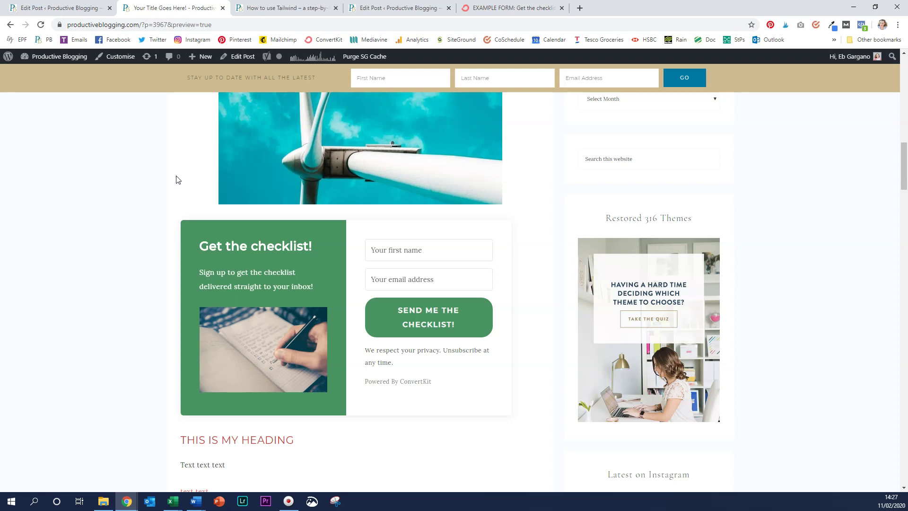
key("ctrl+1")
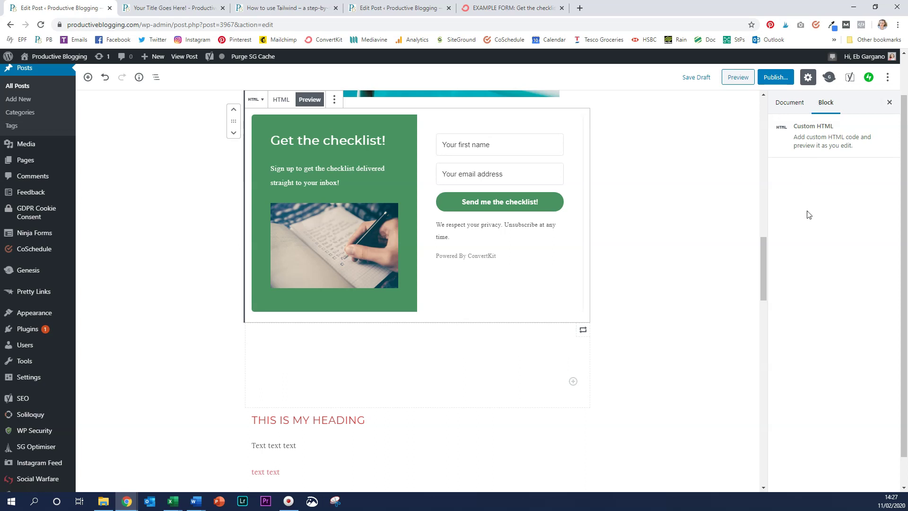
Add the post to the "Blogging Basics" category and make that its primary category
left_click(789, 102)
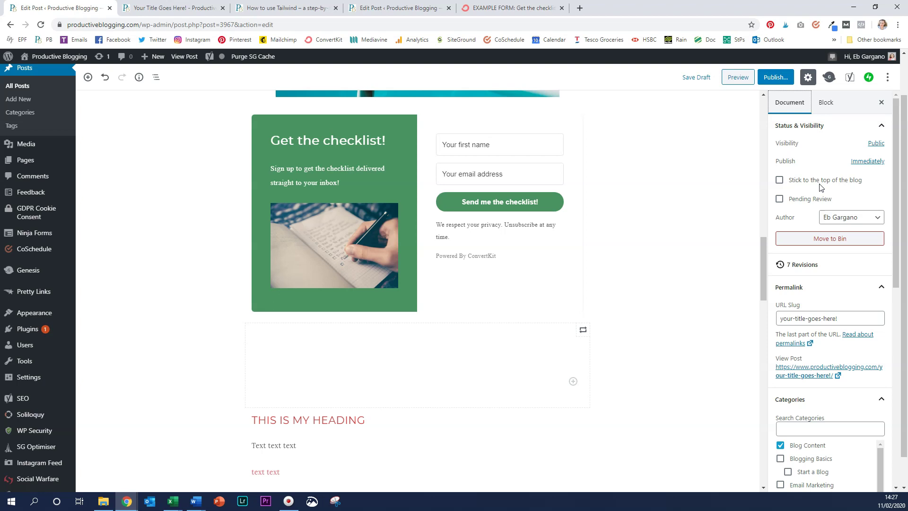
scroll(819, 187, "down", 5)
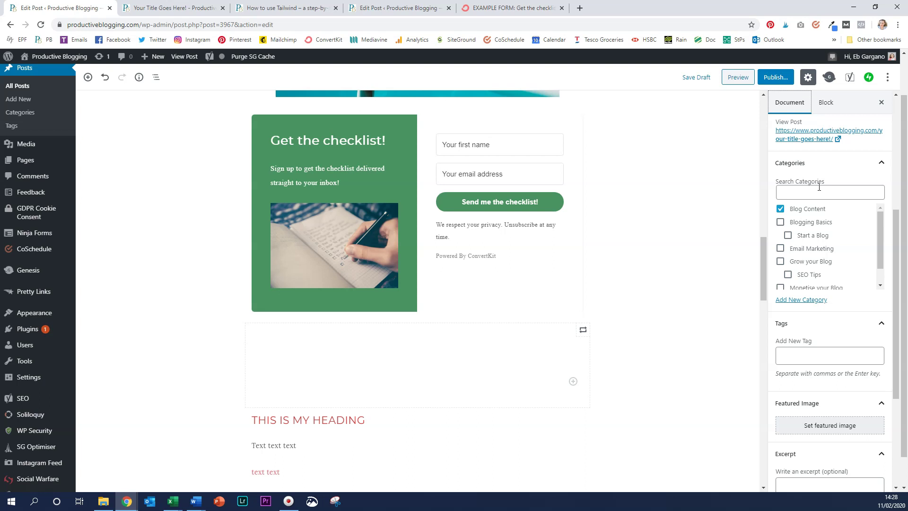
left_click(780, 221)
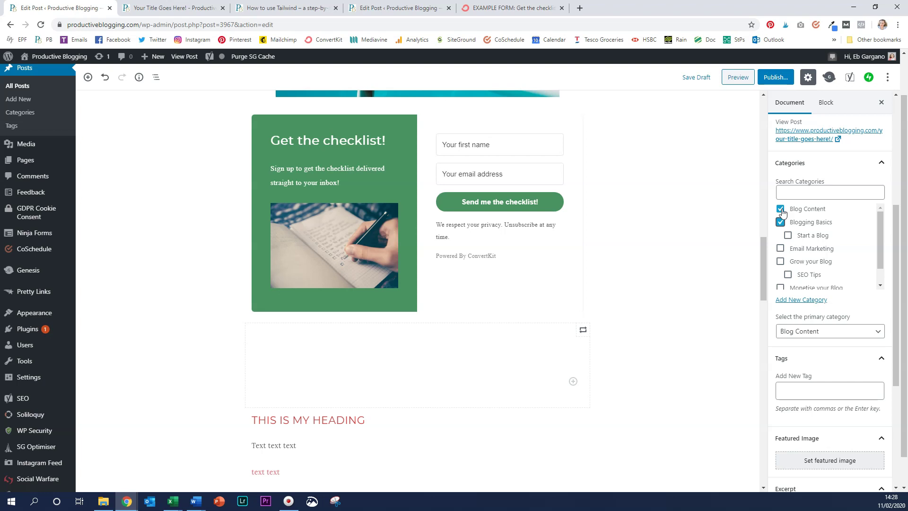
left_click(876, 333)
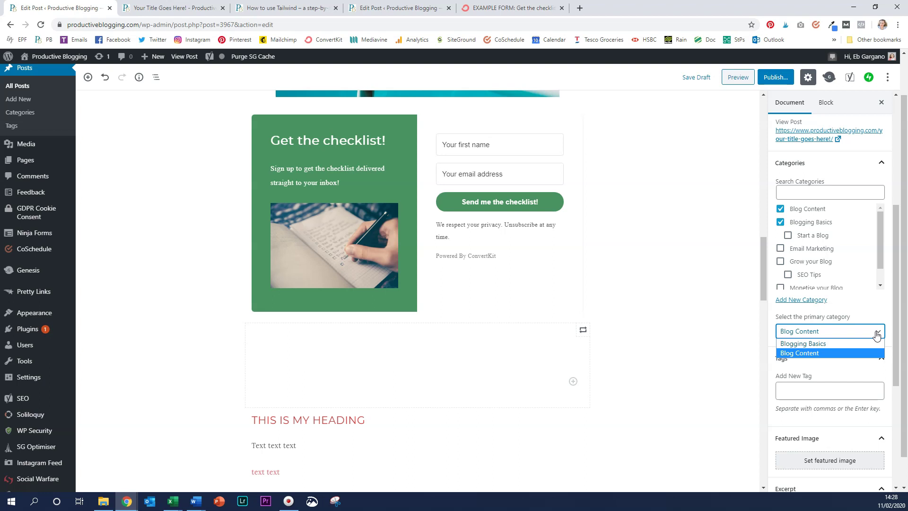
left_click(821, 344)
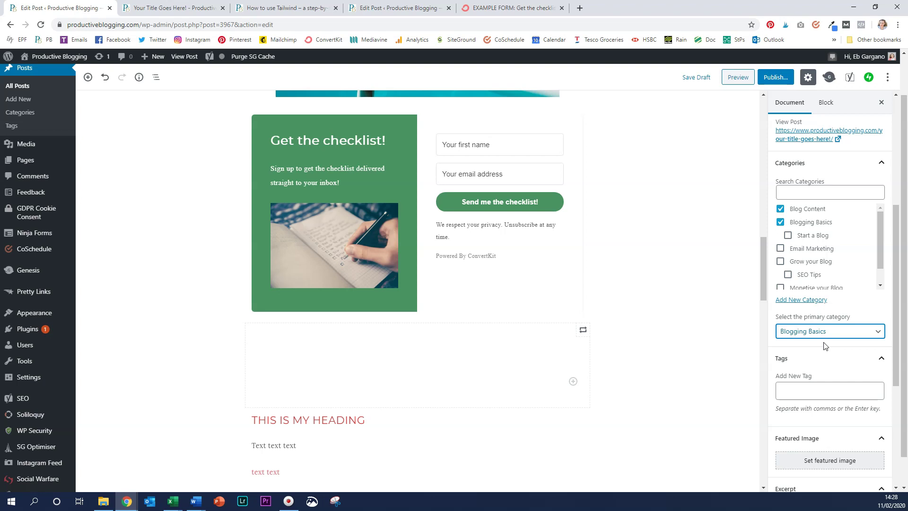
scroll(825, 345, "down", 2)
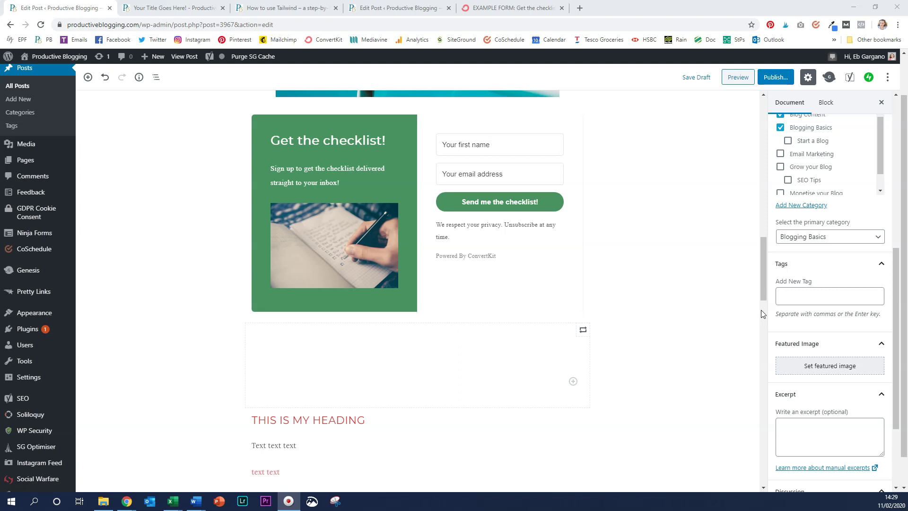
Add the existing tags "pinterest" and "tailwind" to the post
left_click(823, 294)
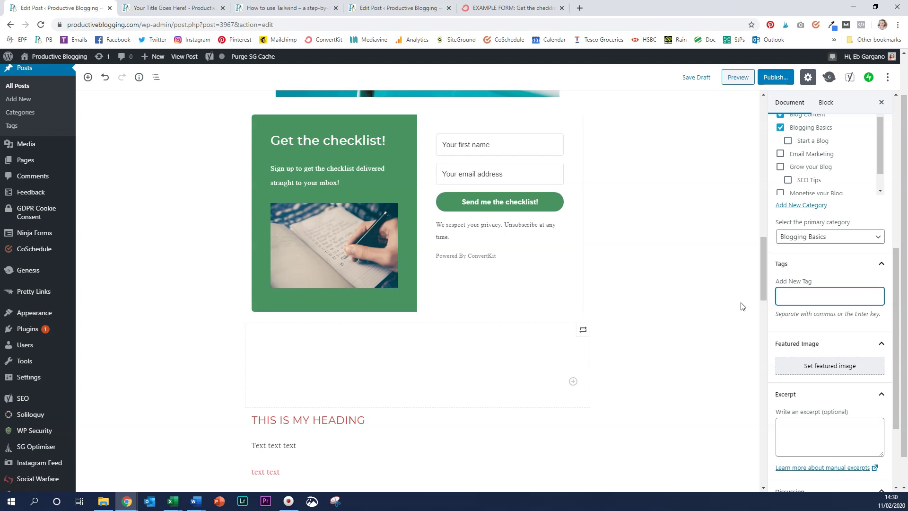
type("Pinter")
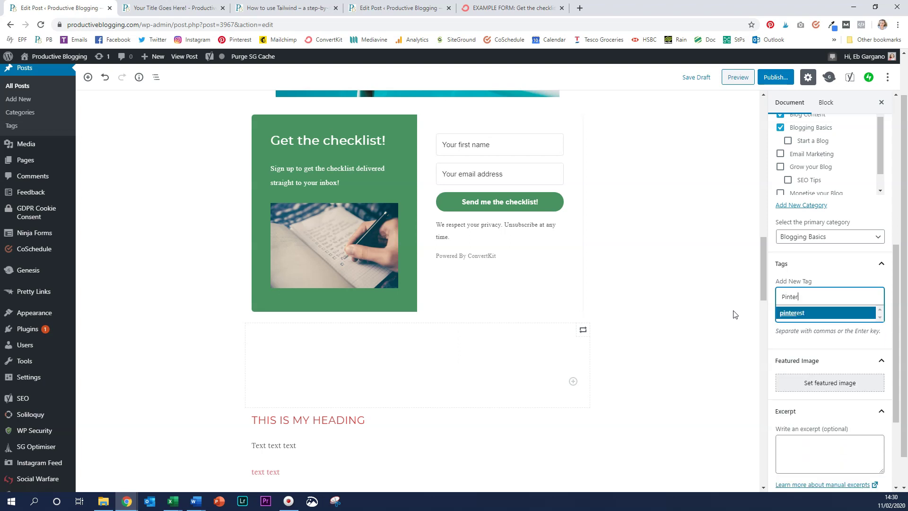
left_click(802, 313)
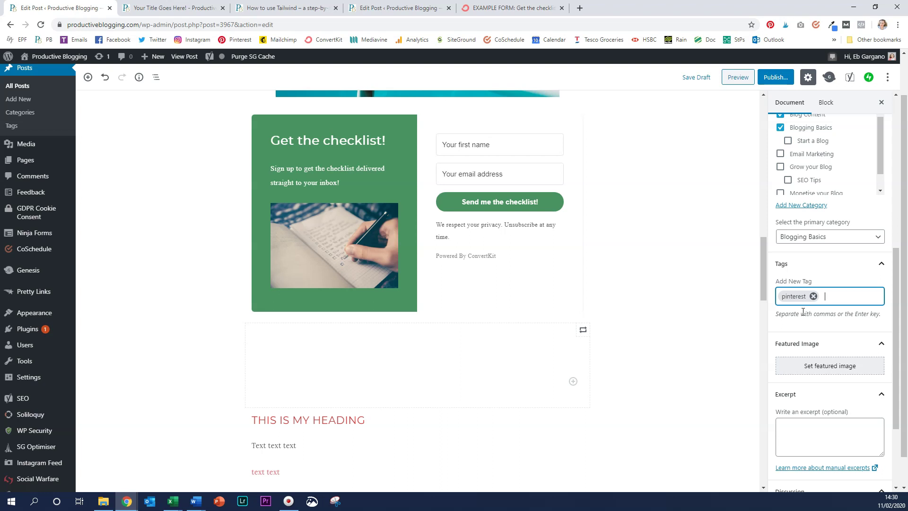
type("tailwind")
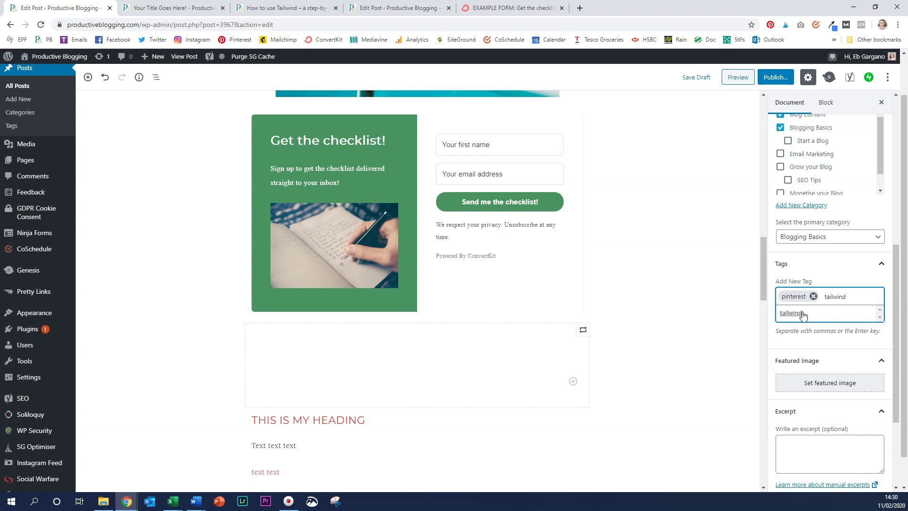
left_click(802, 314)
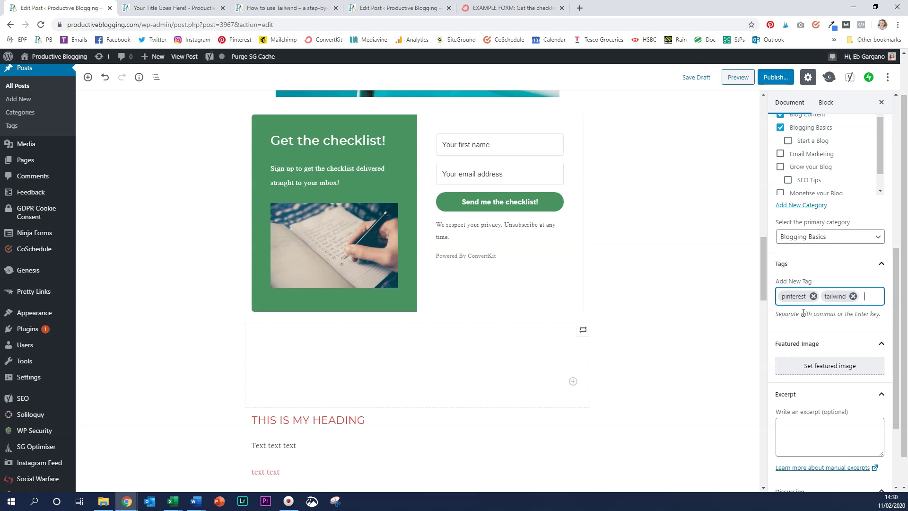
Set the golden piggy bank photo from the media library as the post's featured image
scroll(804, 315, "down", 1)
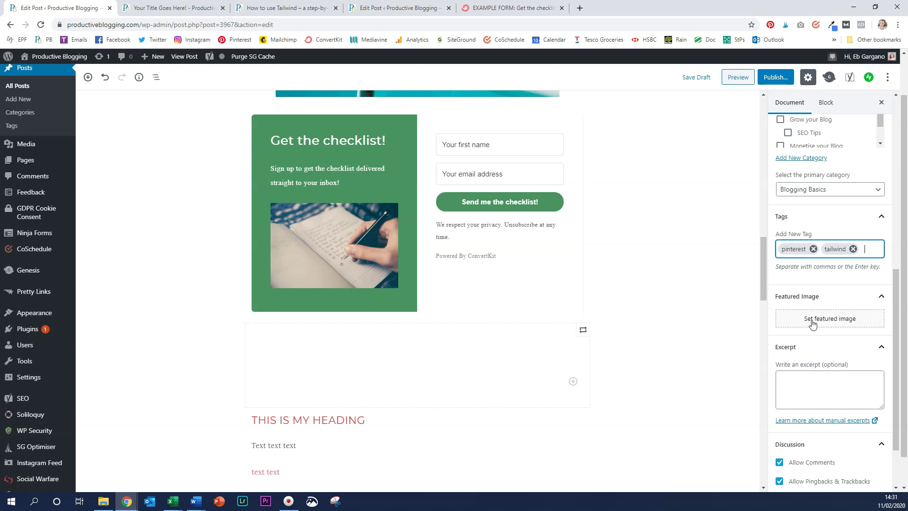
left_click(812, 323)
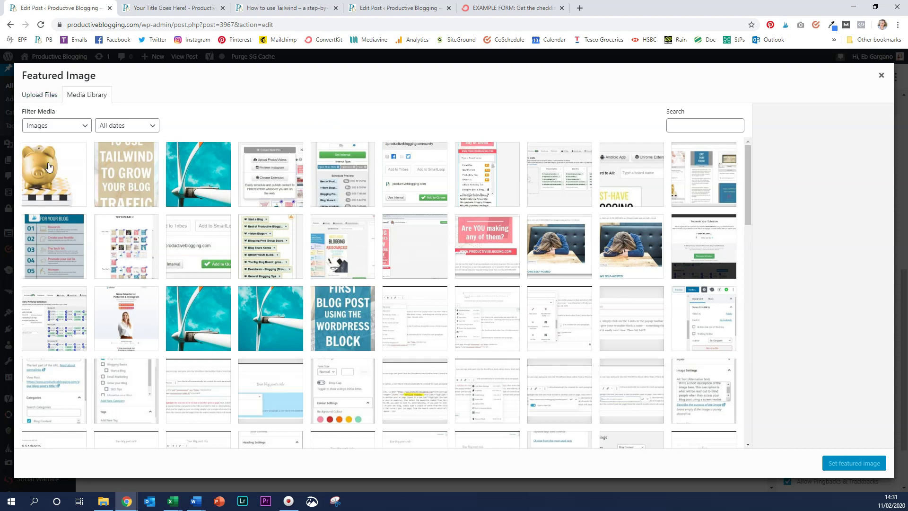
left_click(48, 167)
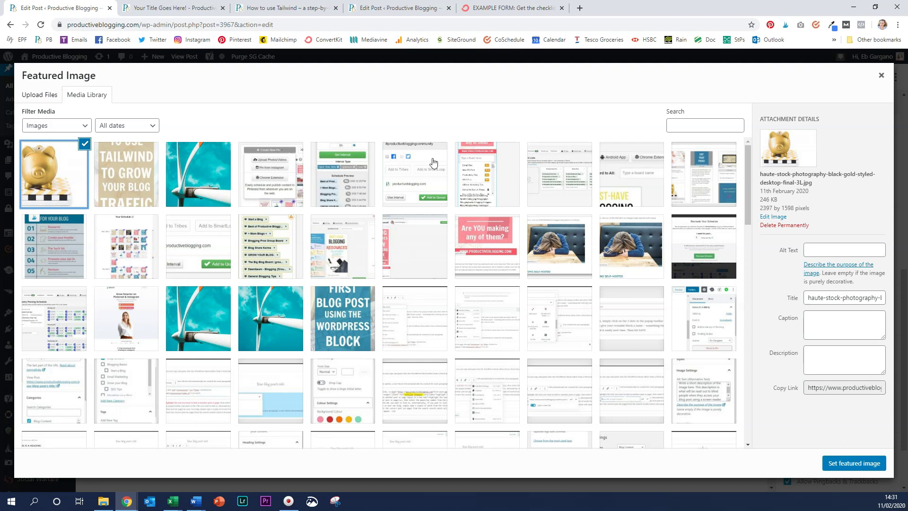
left_click(868, 464)
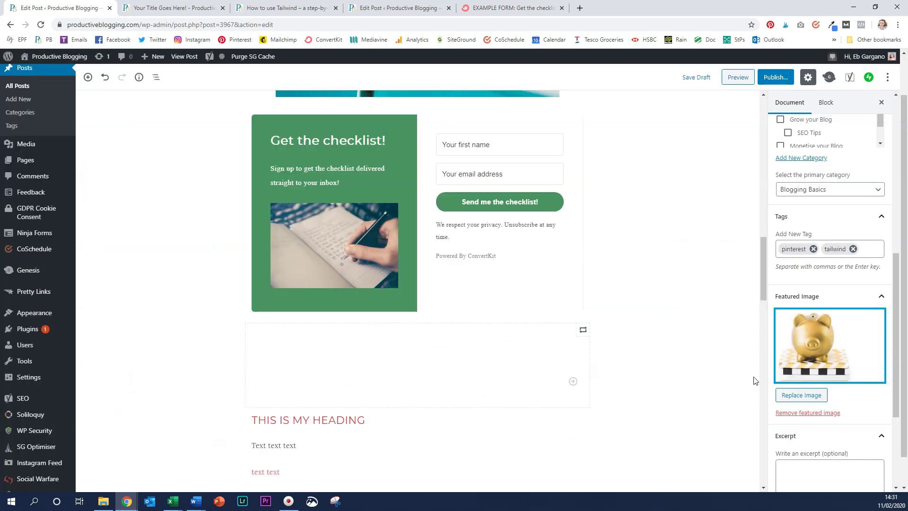
Copy the post's opening paragraph "This is where you add your text" and paste it as the post's excerpt
scroll(754, 381, "down", 1)
scroll(804, 397, "down", 1)
scroll(822, 396, "down", 2)
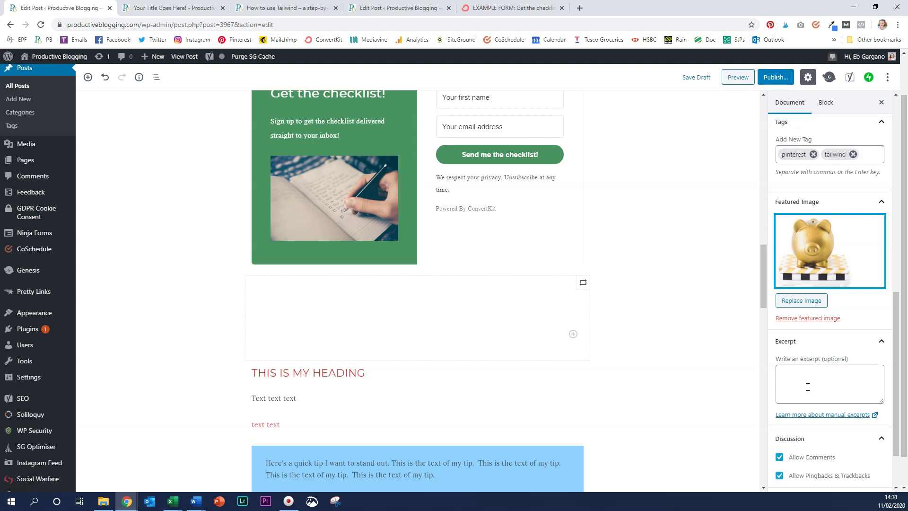
scroll(811, 378, "up", 2)
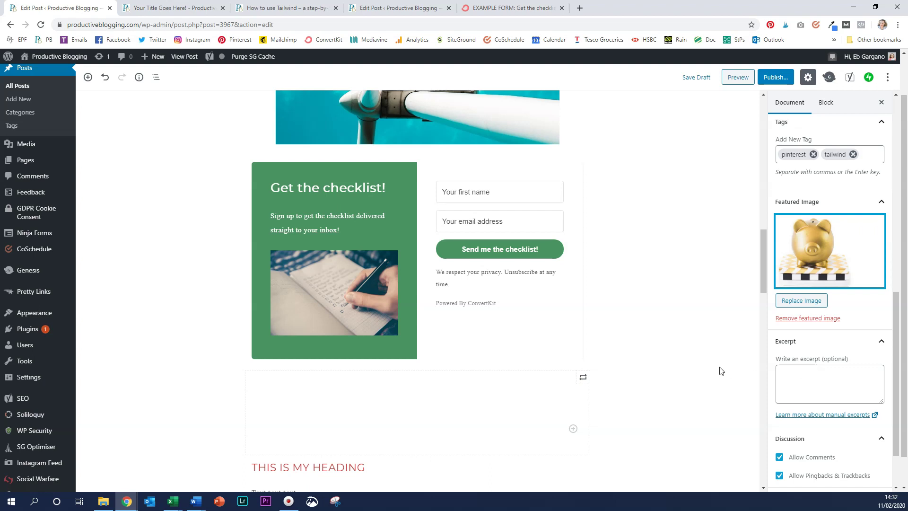
scroll(709, 367, "up", 10)
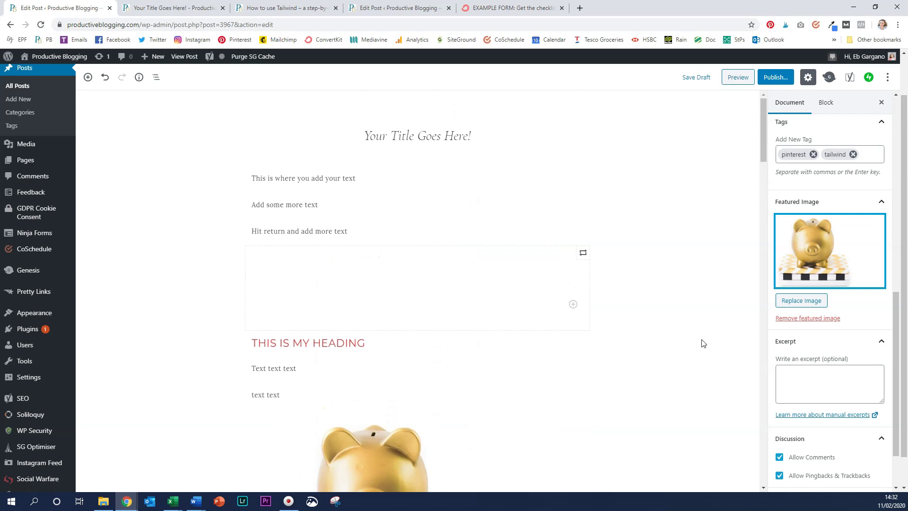
left_click_drag(251, 178, 360, 176)
key("ctrl+c")
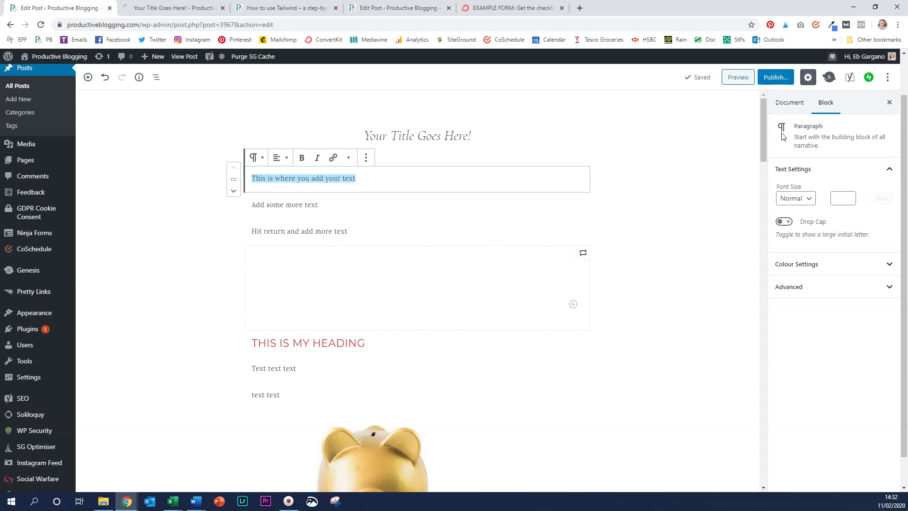
left_click(796, 102)
scroll(832, 348, "down", 6)
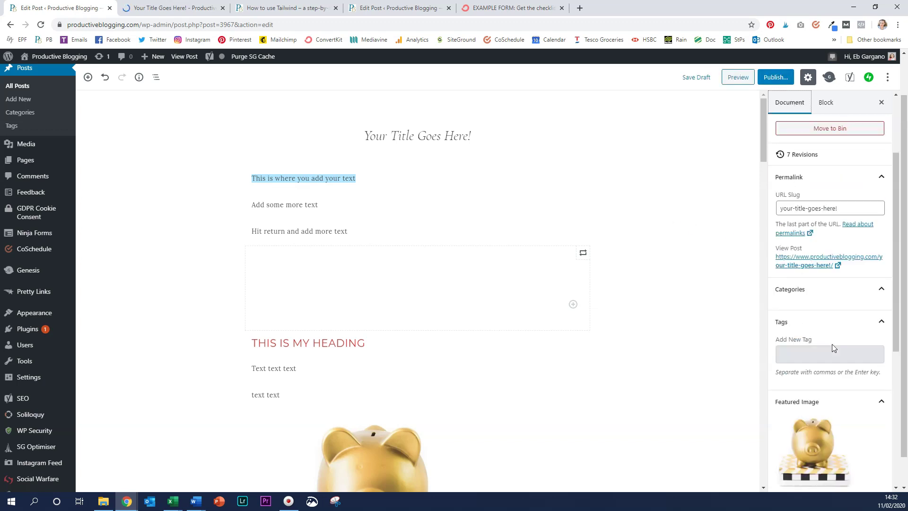
scroll(833, 348, "down", 4)
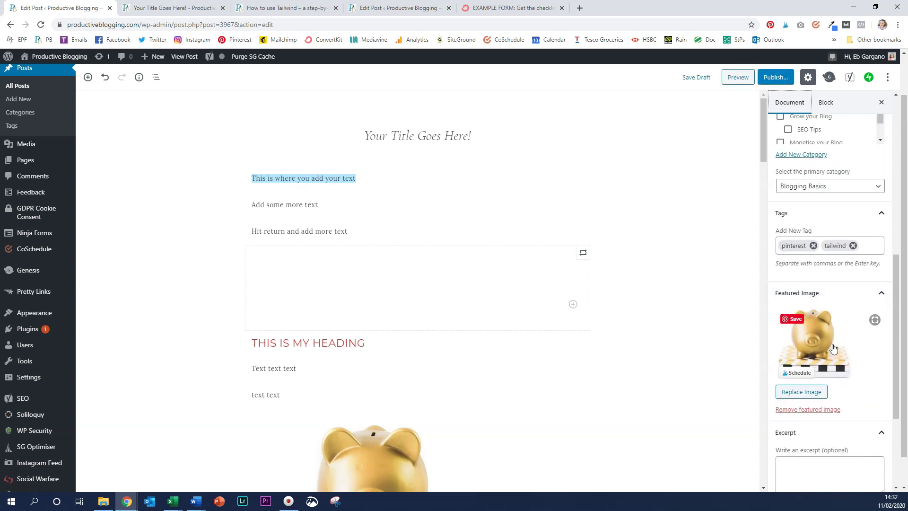
left_click(791, 322)
key("ctrl+v")
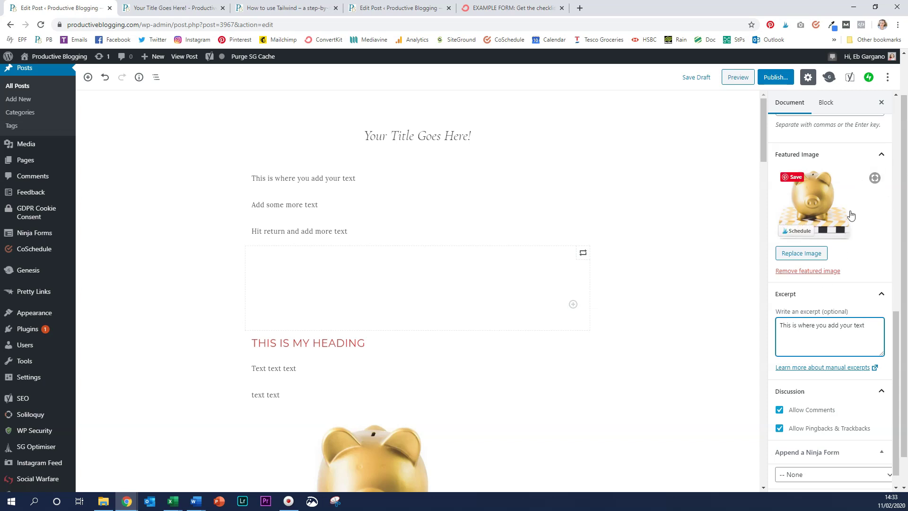
Change the post's URL slug to "example-block-editor-post"
scroll(845, 235, "up", 2)
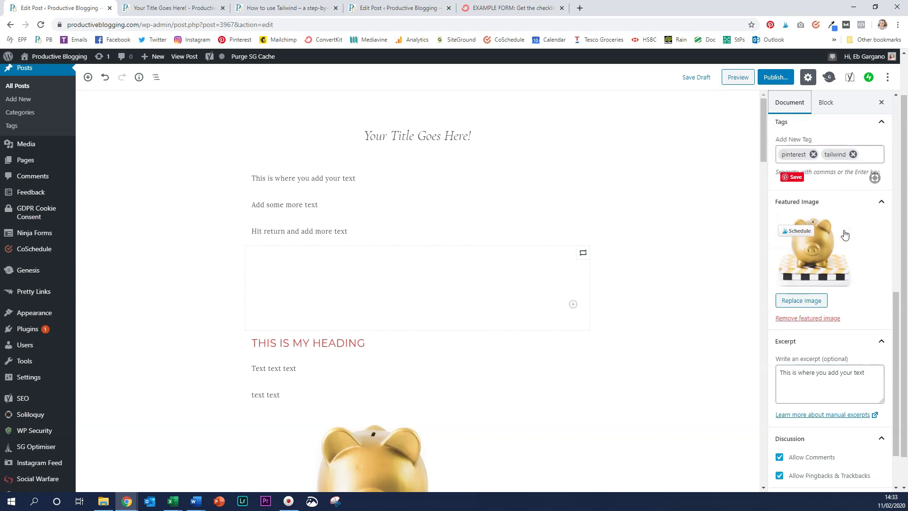
scroll(845, 234, "up", 6)
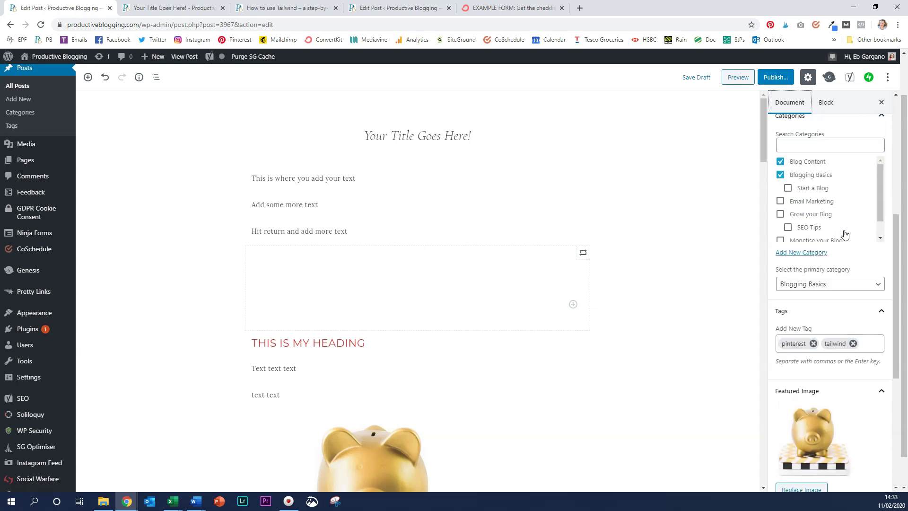
scroll(844, 235, "up", 2)
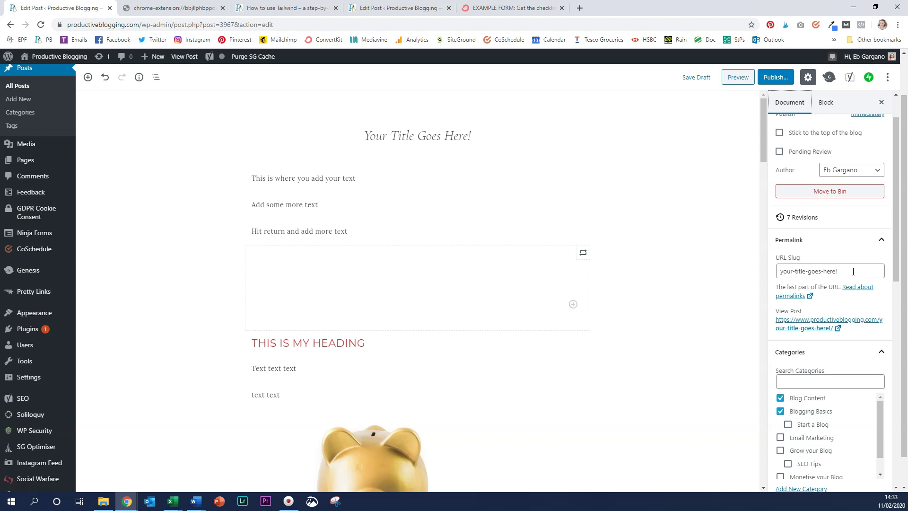
left_click_drag(853, 271, 766, 279)
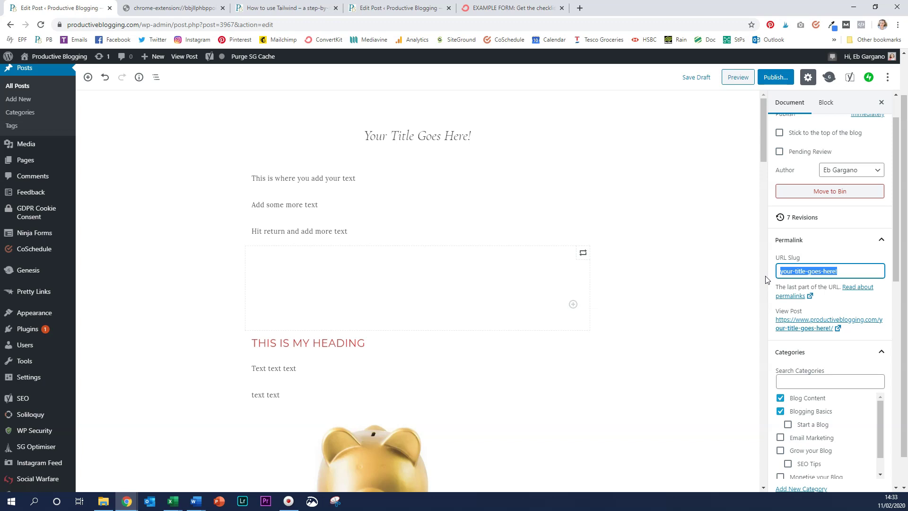
type("exa")
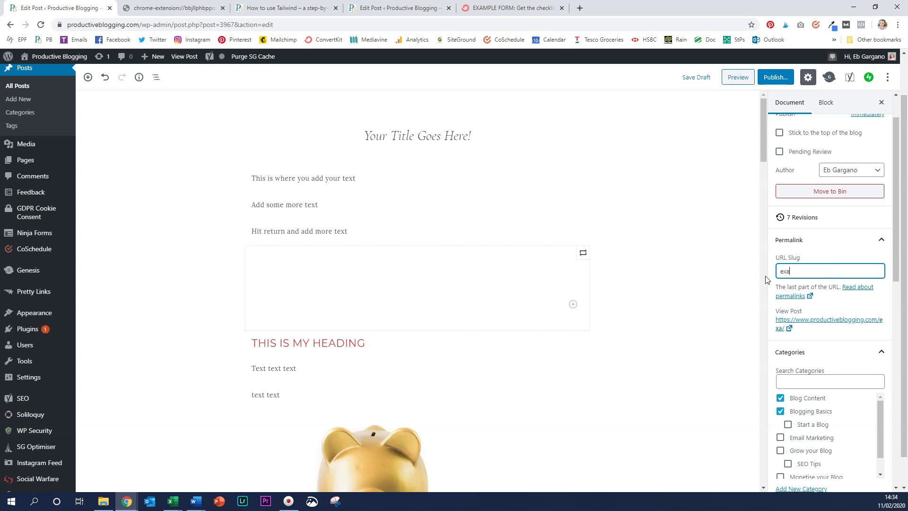
type("mple-block-editor")
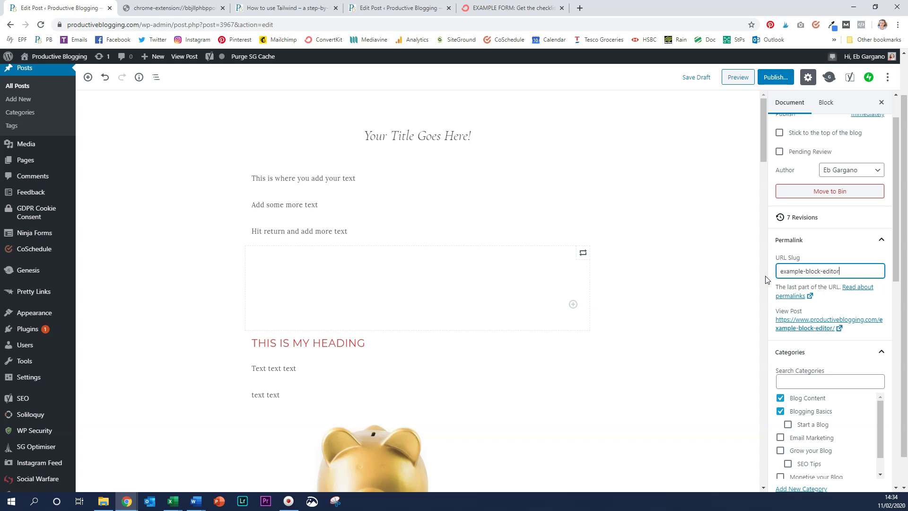
type("-post")
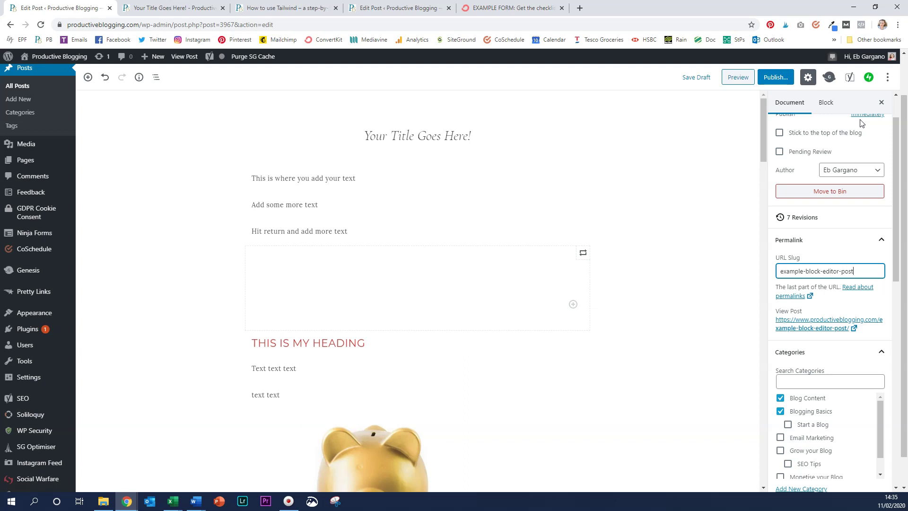
Preview the post, check it from the title down to the blue tip box, and return to the editor
left_click(738, 77)
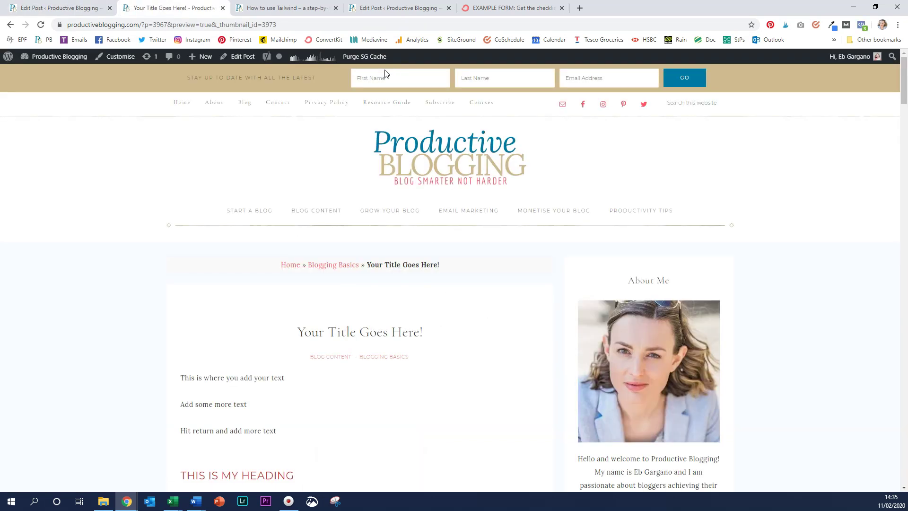
scroll(385, 73, "down", 5)
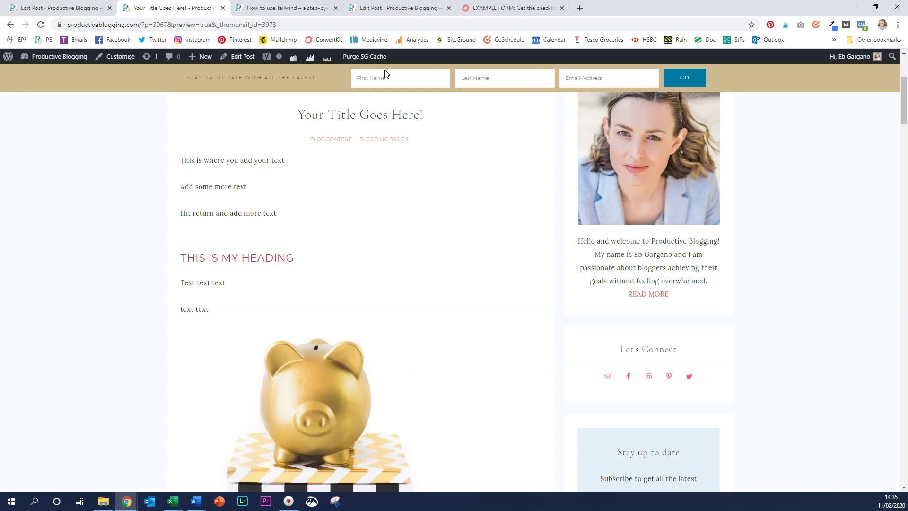
scroll(385, 73, "down", 8)
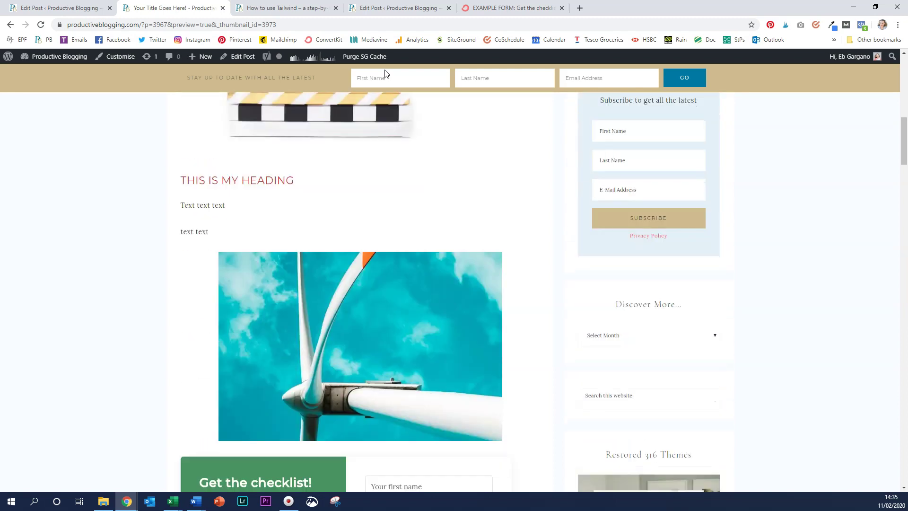
scroll(385, 74, "down", 10)
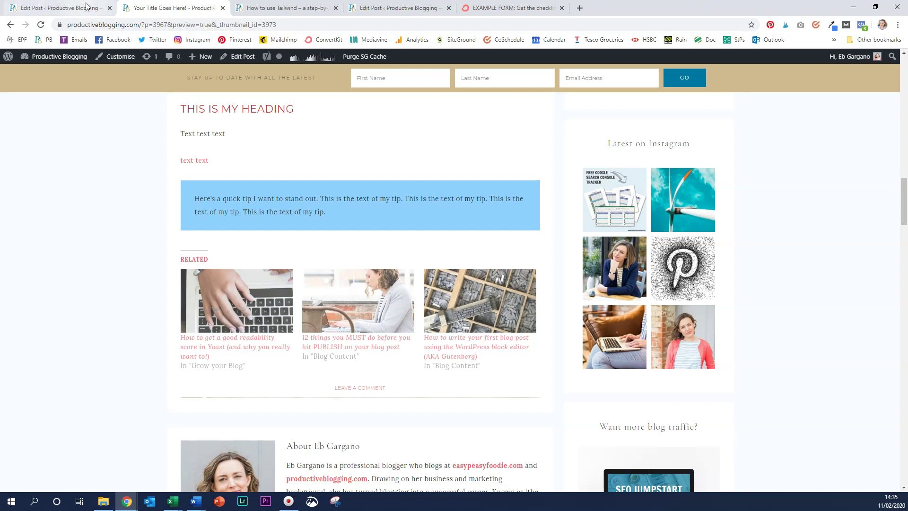
left_click(70, 6)
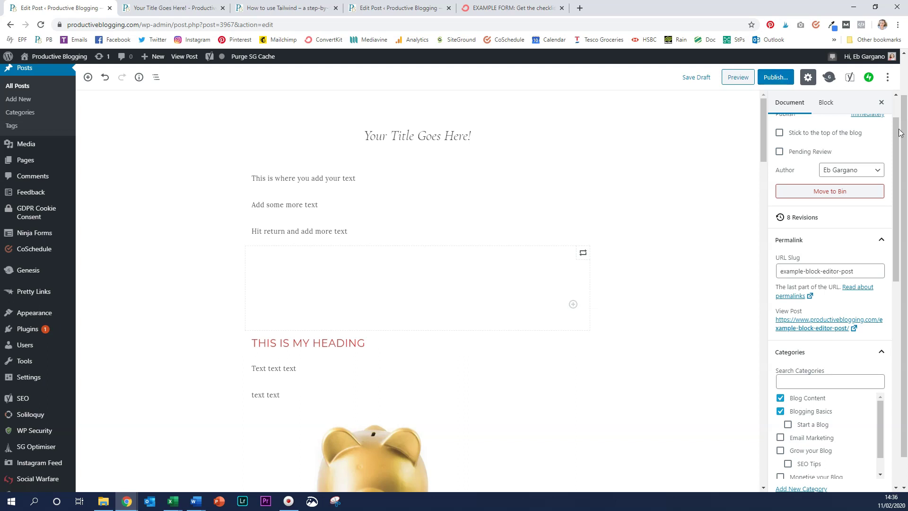
Set the post's publish date to 14 February 2020 at 9:00 AM and save the draft
scroll(799, 163, "up", 1)
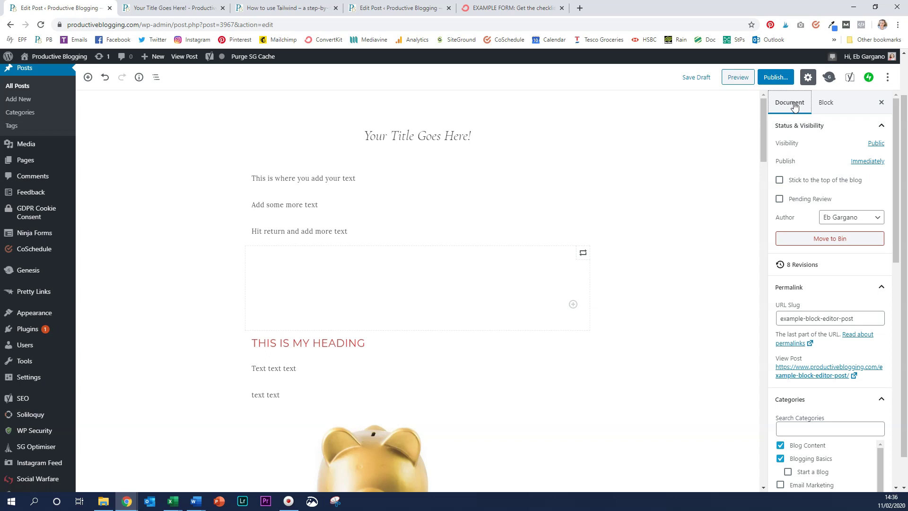
left_click(878, 162)
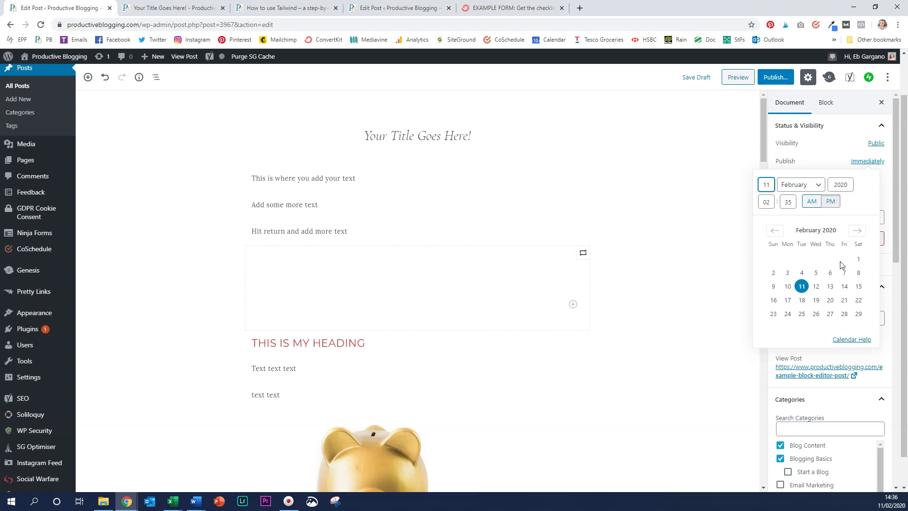
left_click(844, 286)
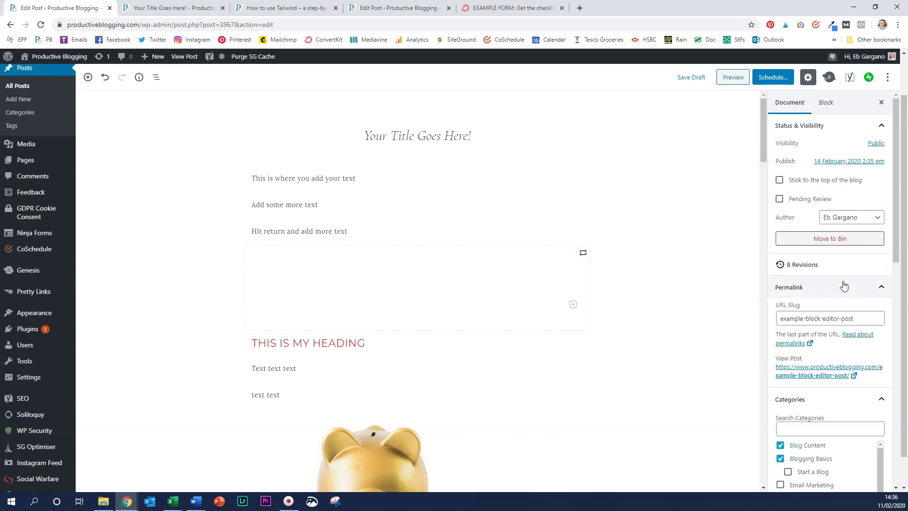
left_click(863, 162)
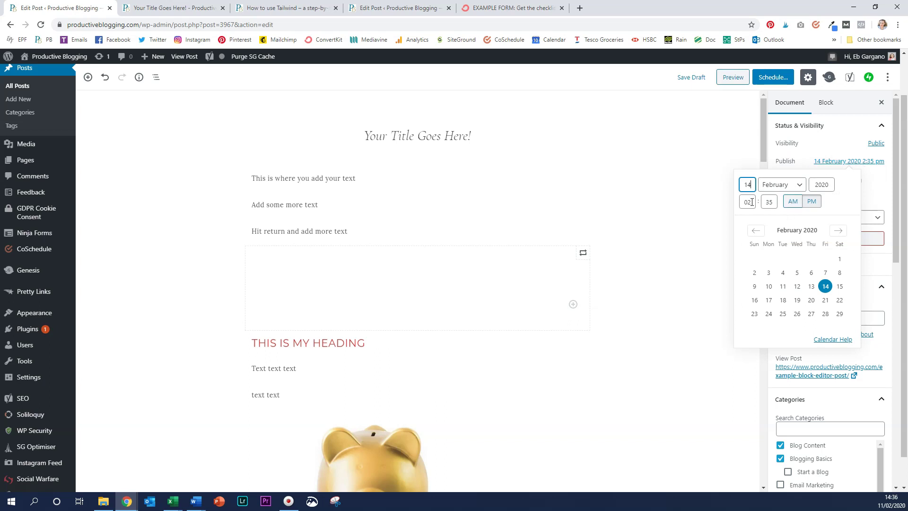
left_click_drag(748, 202, 778, 200)
type("9")
type("00")
left_click(794, 206)
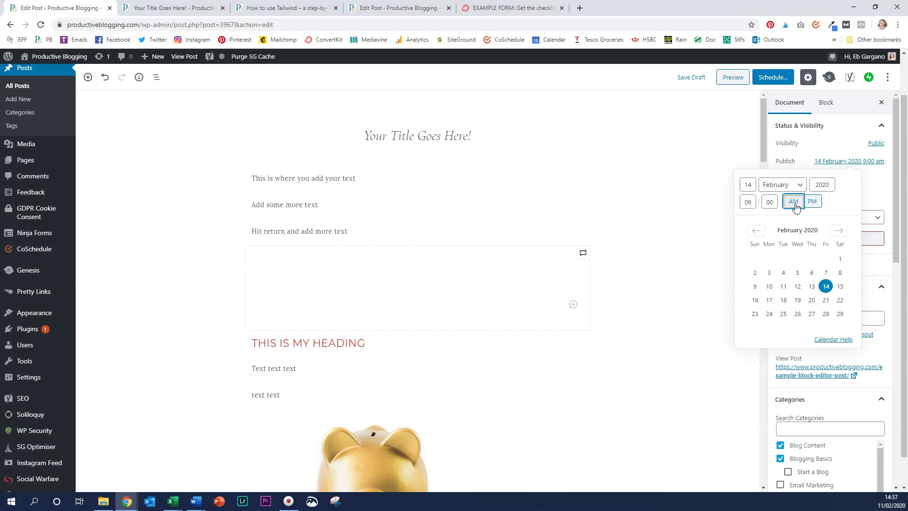
left_click(880, 194)
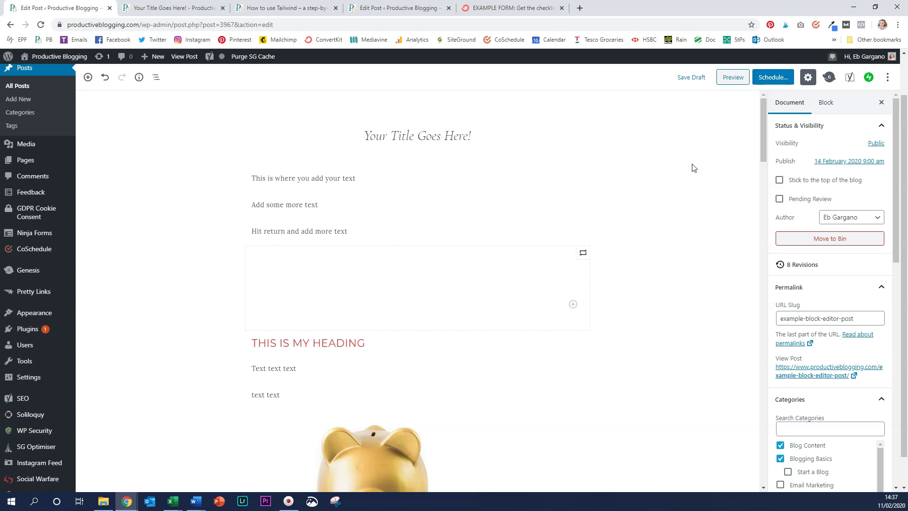
left_click(683, 79)
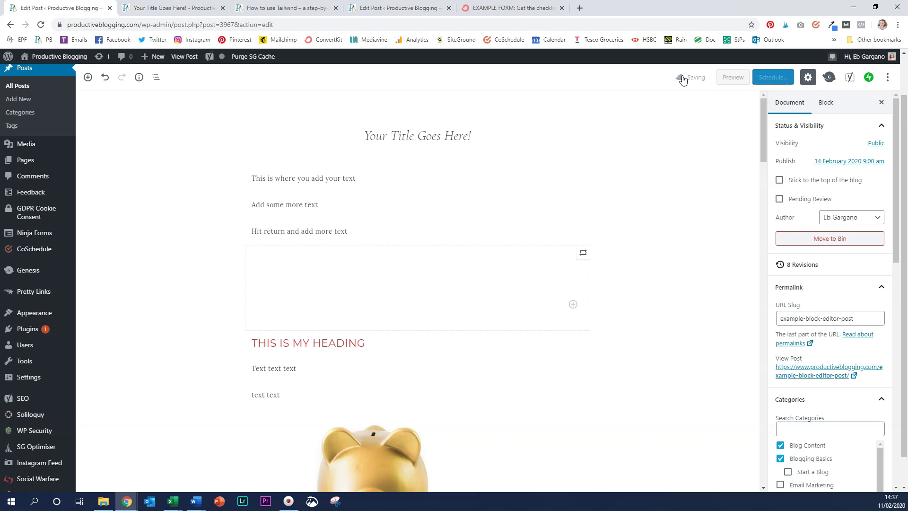
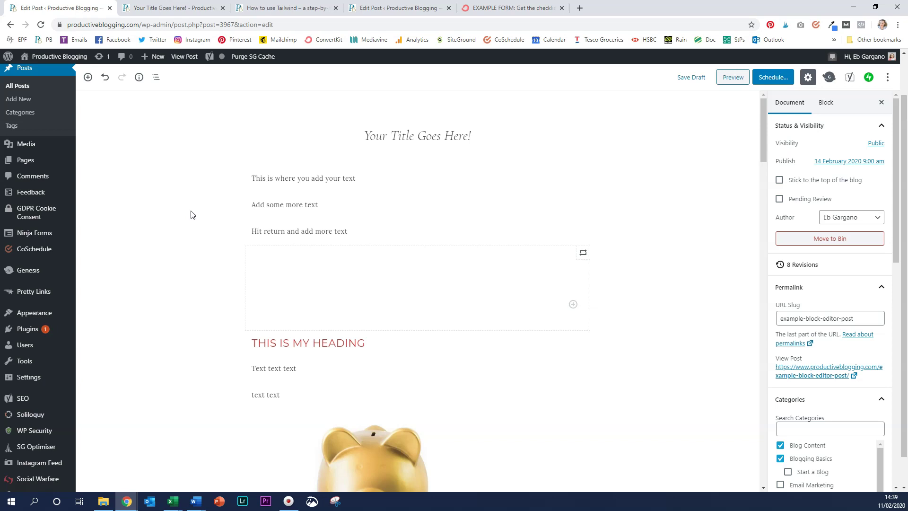
Move the "Hit return and add more text" paragraph above the "Add some more text" paragraph
left_click(367, 229)
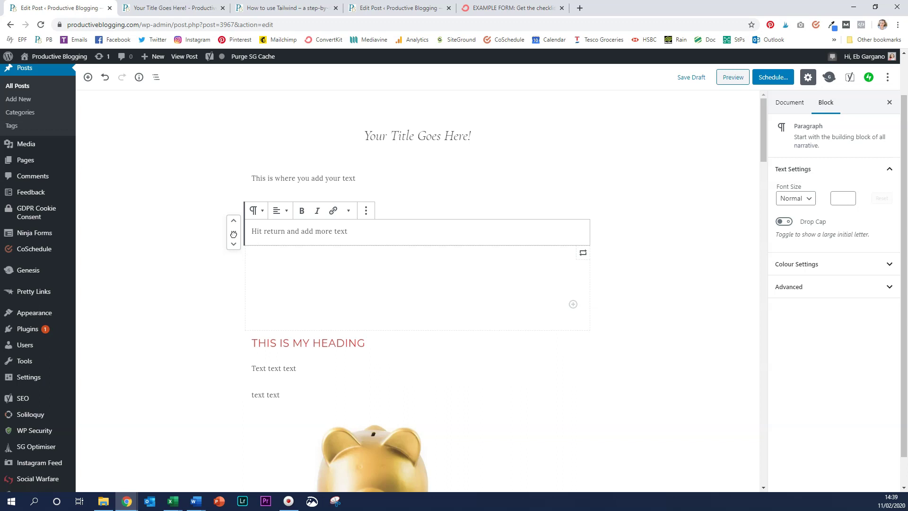
left_click_drag(234, 234, 255, 187)
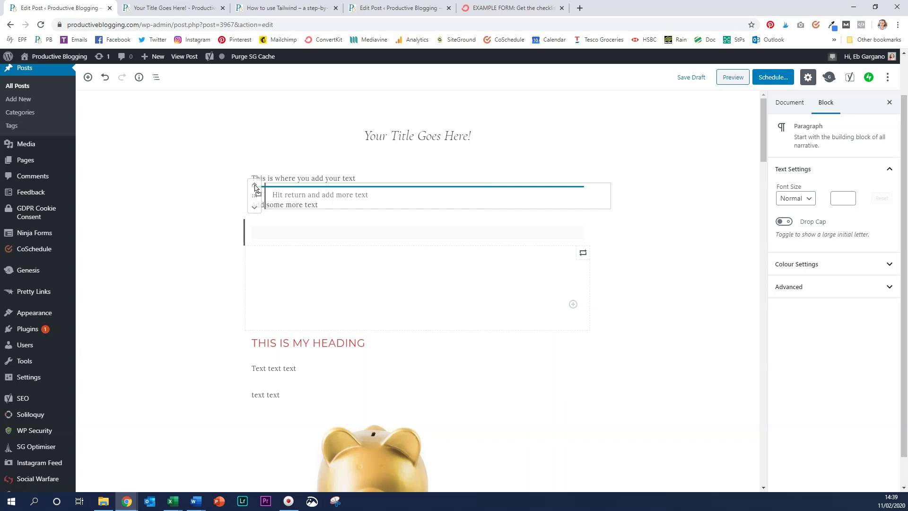
left_click_drag(256, 188, 255, 188)
left_click_drag(255, 189, 256, 188)
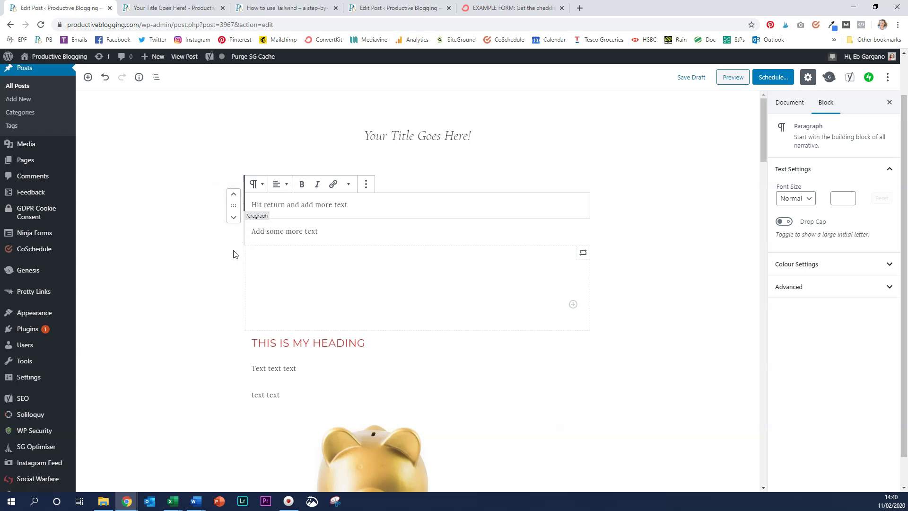
Move the piggy bank image directly below the opening paragraph "This is where you add your text"
left_click(297, 448)
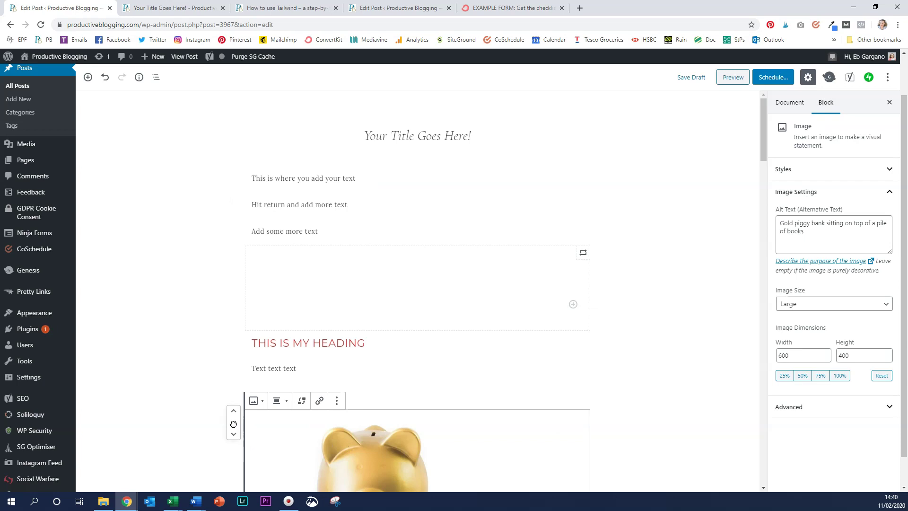
left_click_drag(233, 425, 272, 187)
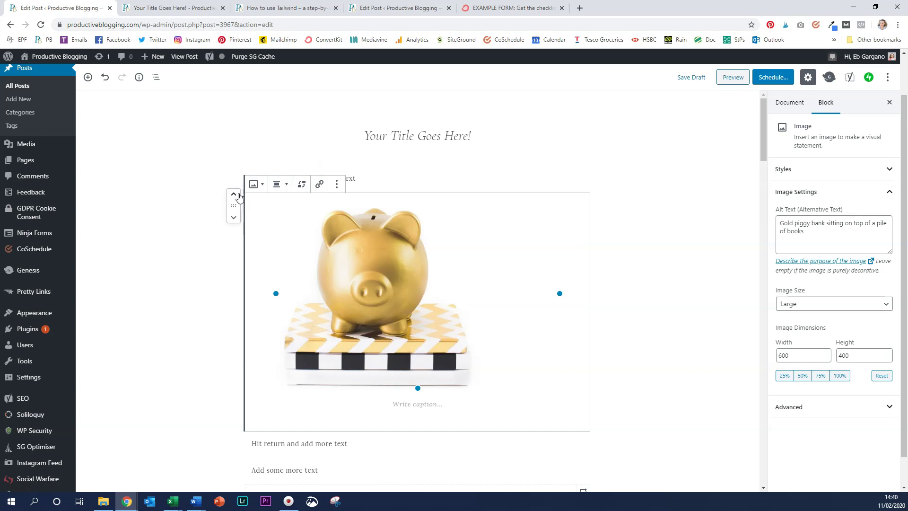
Shift the piggy bank image down block by block past the second heading, and return it to below the first heading's "text text" paragraph
left_click(233, 218)
left_click(233, 219)
left_click(233, 219)
left_click(233, 219)
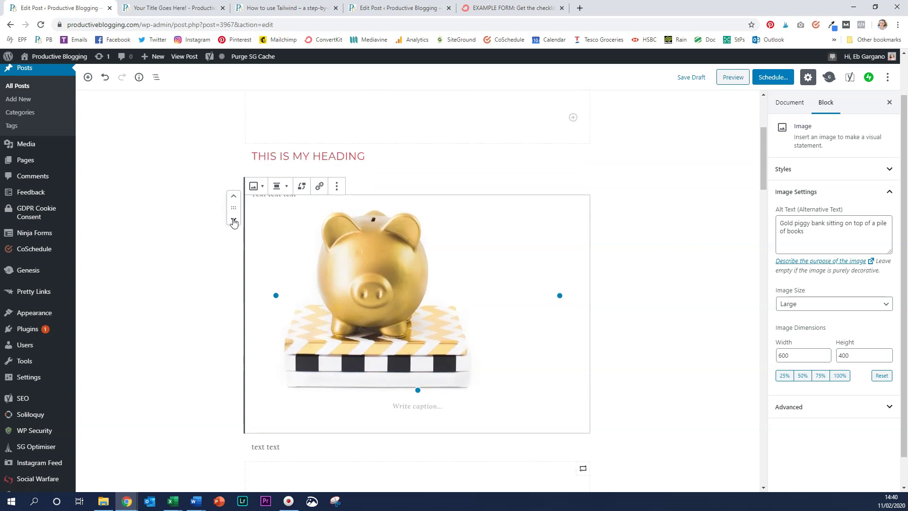
left_click(233, 221)
left_click(234, 221)
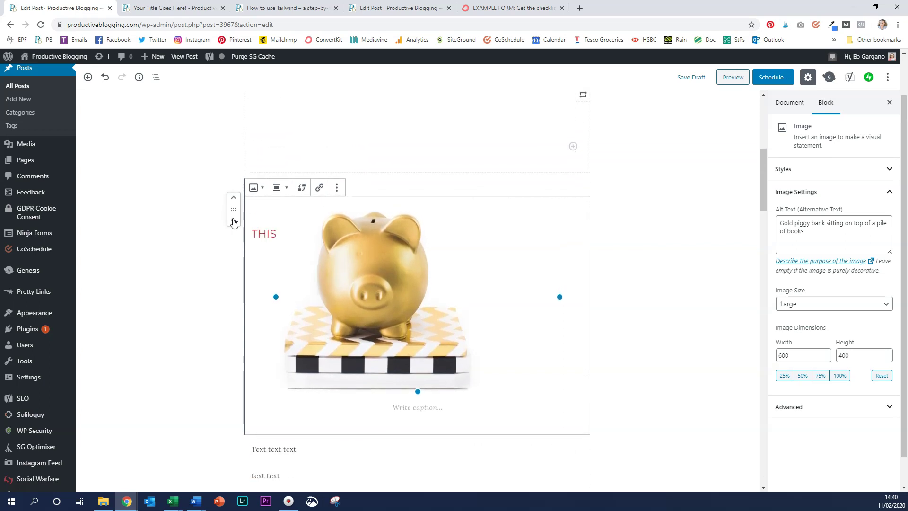
left_click(233, 221)
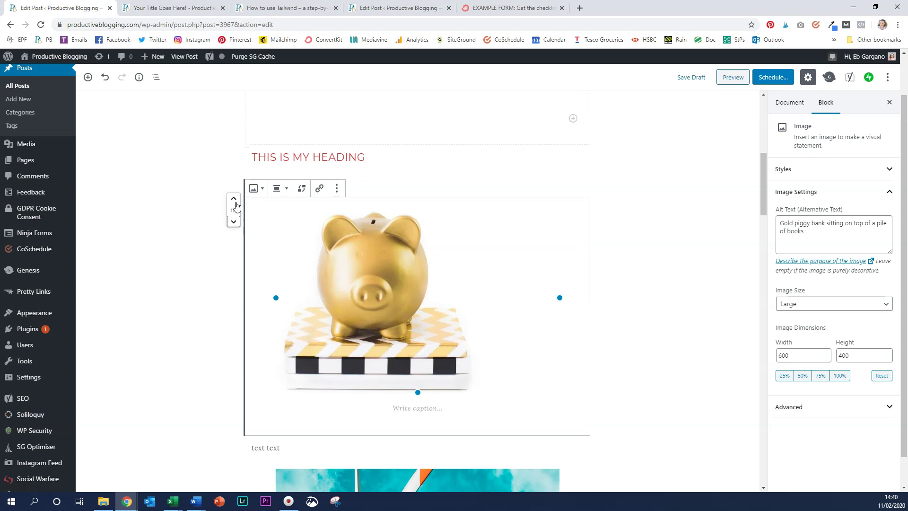
left_click(234, 199)
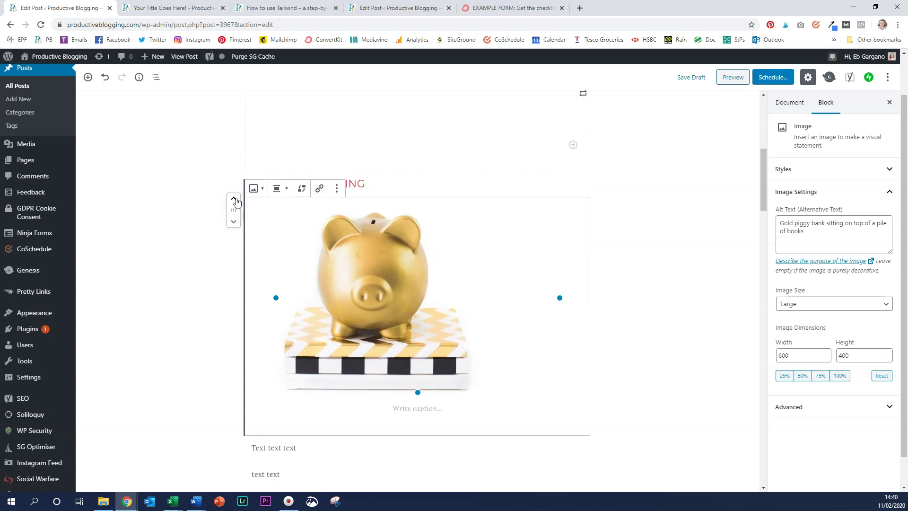
left_click(234, 199)
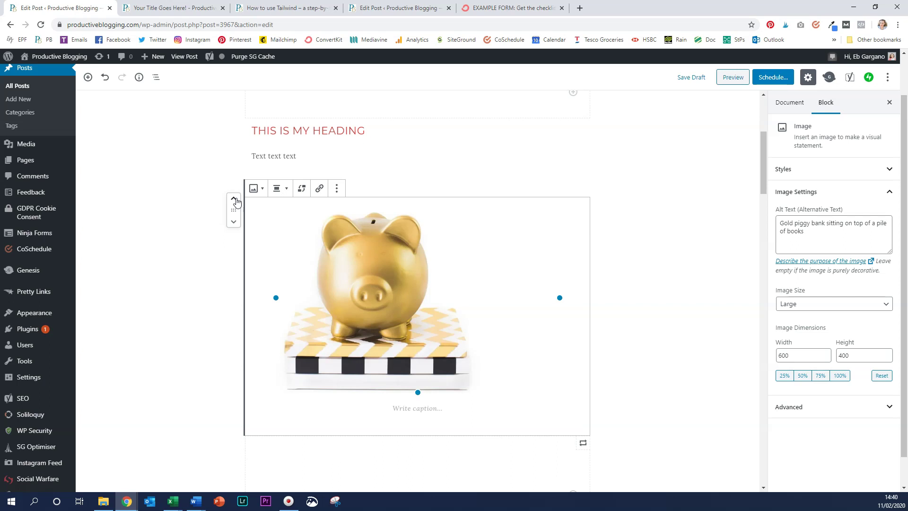
left_click(235, 201)
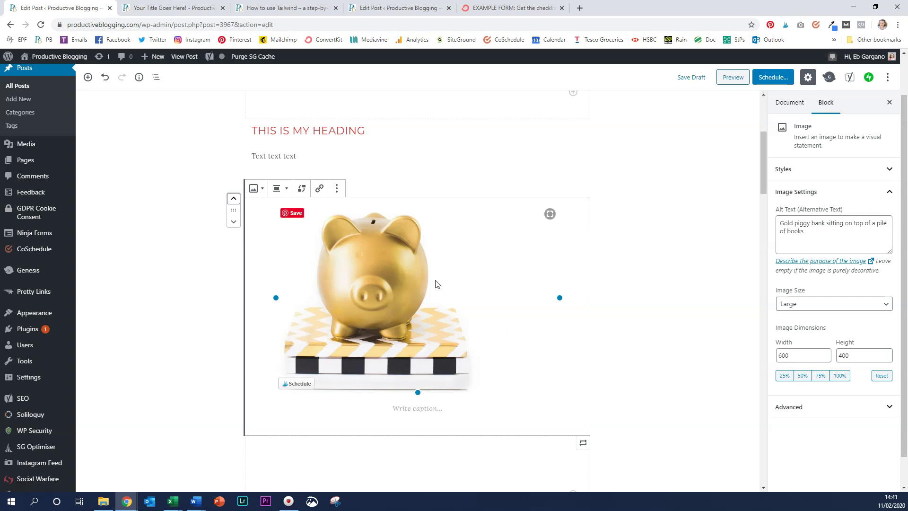
Duplicate the piggy bank image block twice
left_click(336, 189)
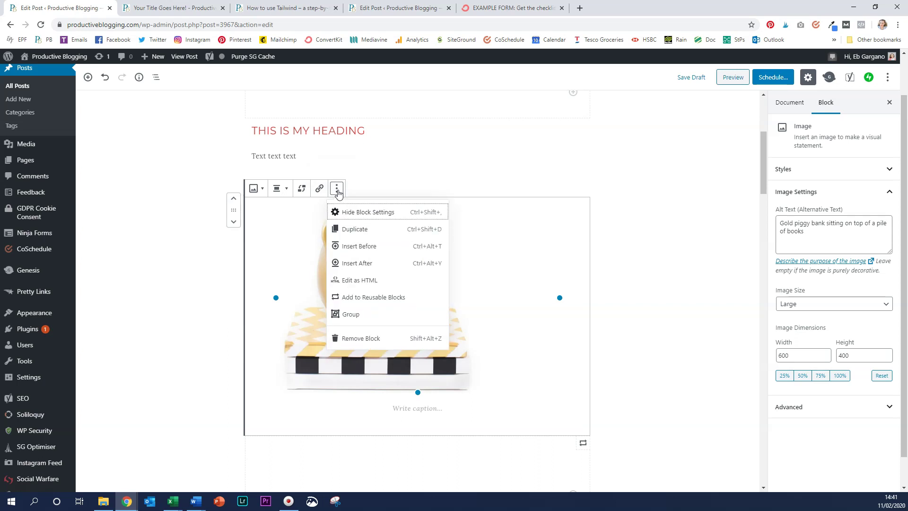
left_click(338, 229)
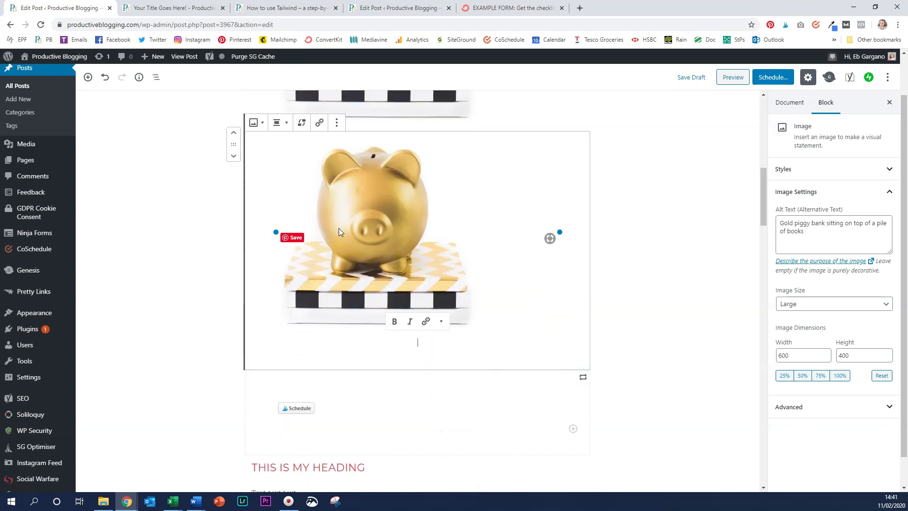
scroll(339, 228, "up", 1)
left_click(336, 170)
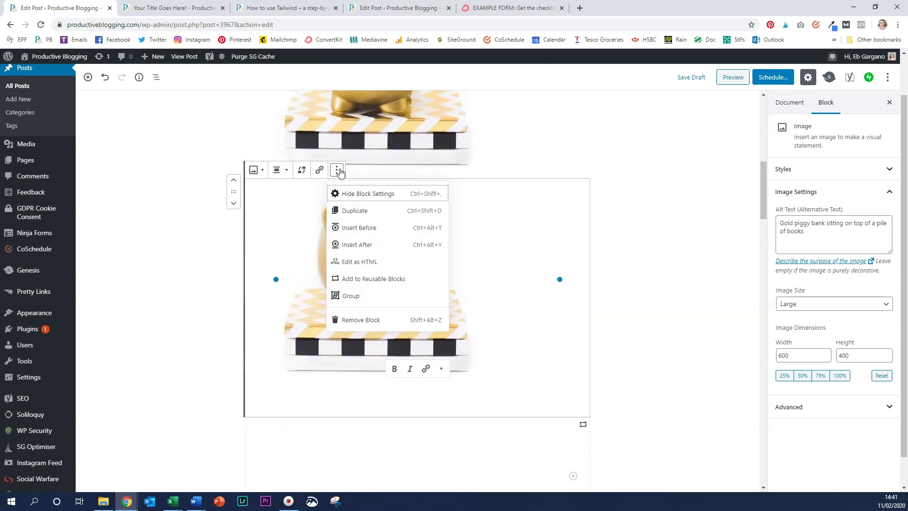
left_click(348, 211)
Move the lowest piggy bank copy down past the second heading and its text, to just above the wind turbine image
scroll(357, 220, "up", 4)
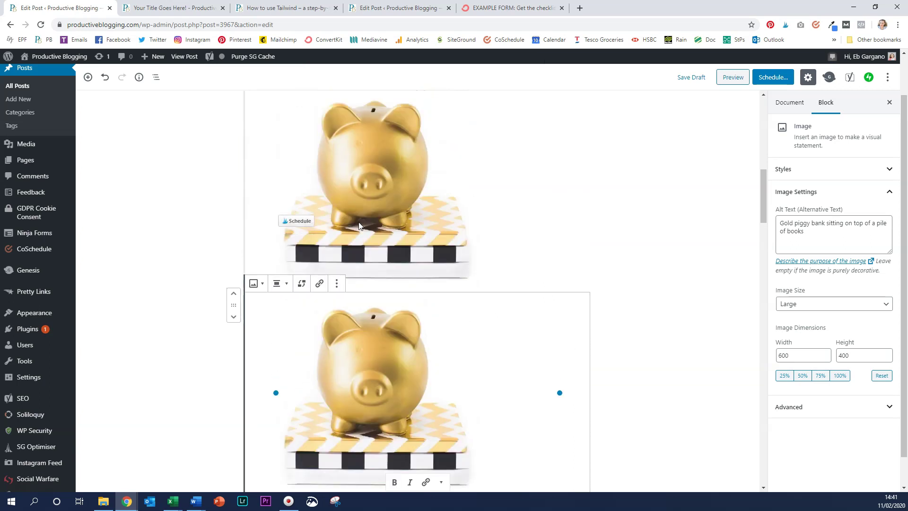
scroll(331, 227, "up", 3)
scroll(272, 320, "down", 2)
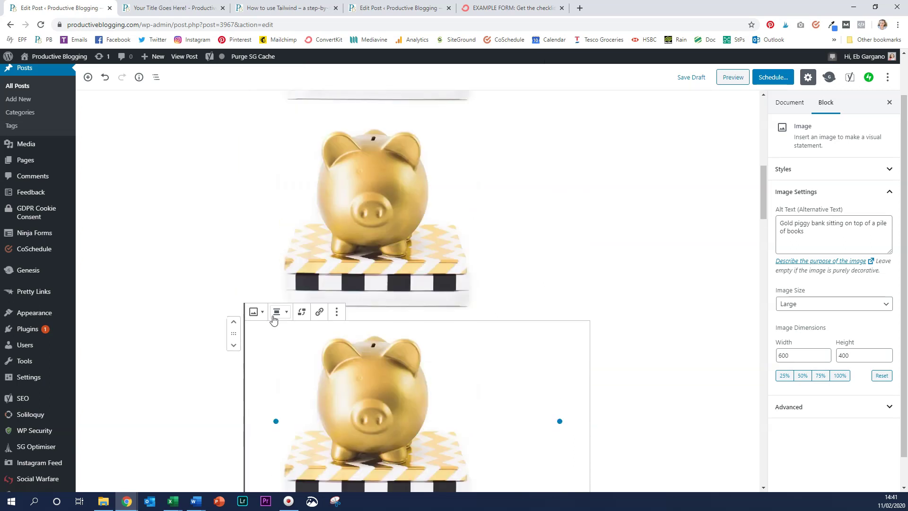
scroll(272, 320, "down", 2)
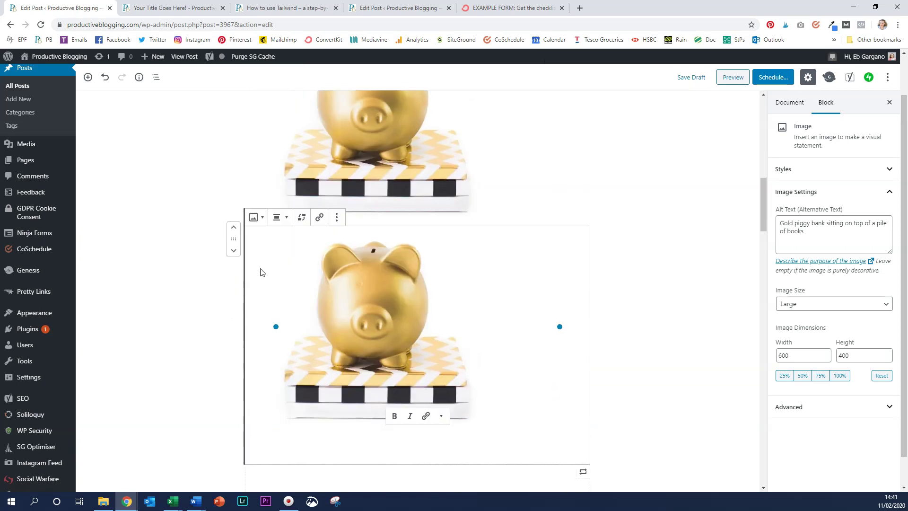
left_click(234, 254)
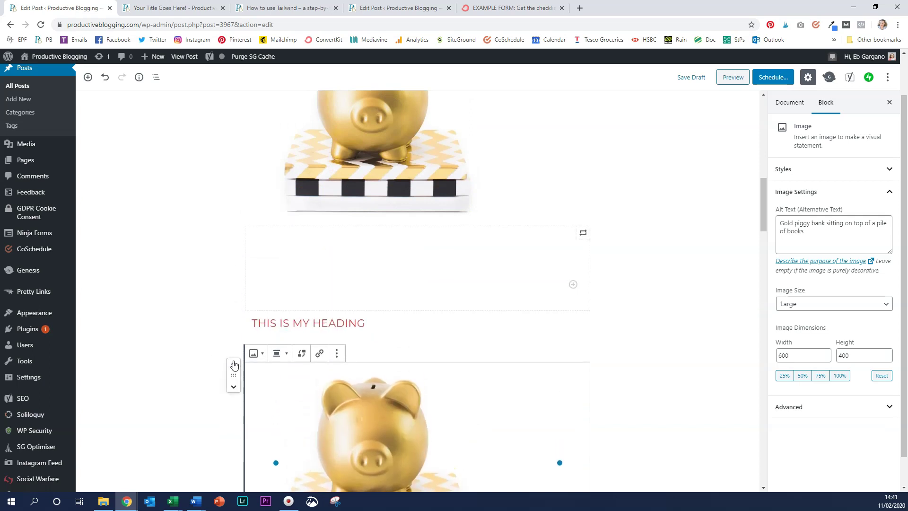
left_click(234, 386)
Move the first piggy bank image up to directly below the "Add some more text" paragraph
scroll(317, 348, "down", 3)
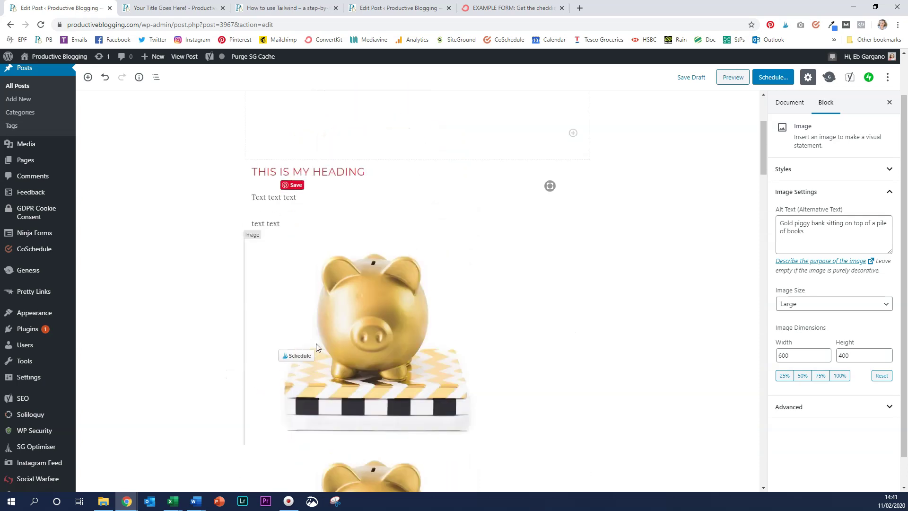
scroll(316, 348, "up", 1)
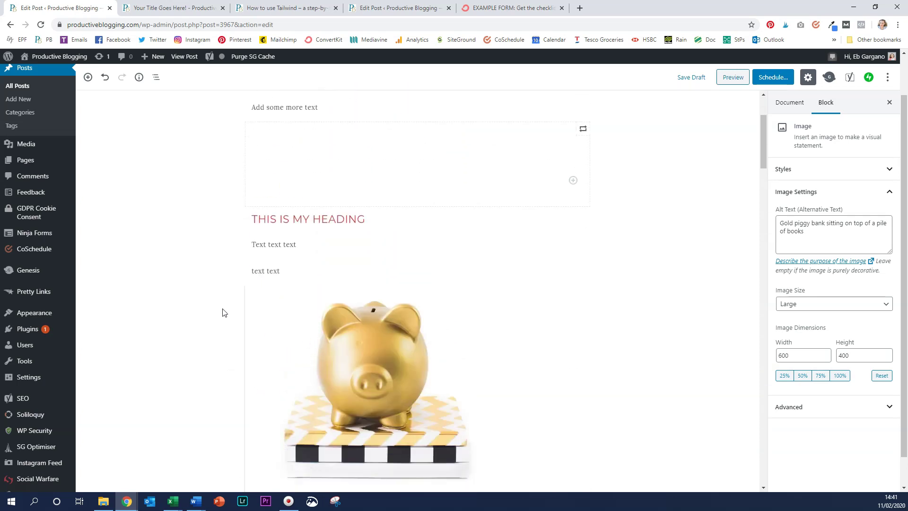
scroll(224, 312, "down", 2)
left_click(326, 270)
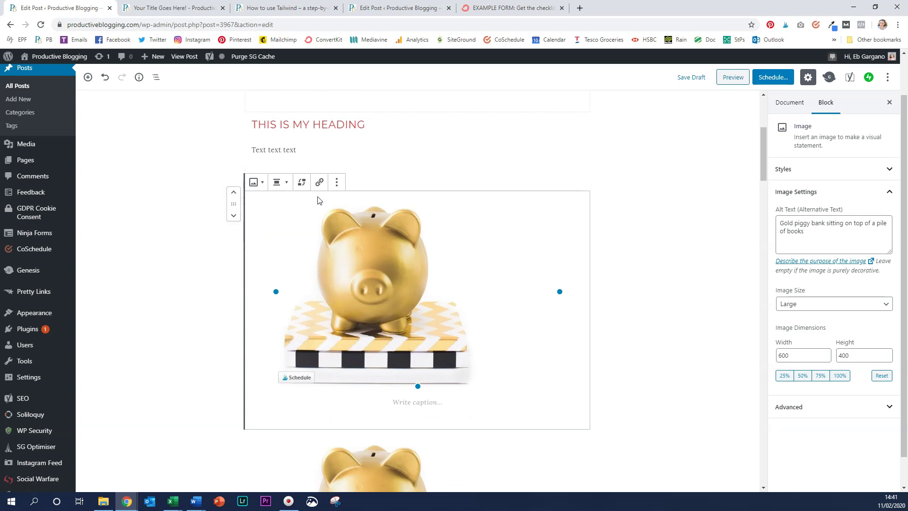
left_click(234, 195)
left_click(234, 195)
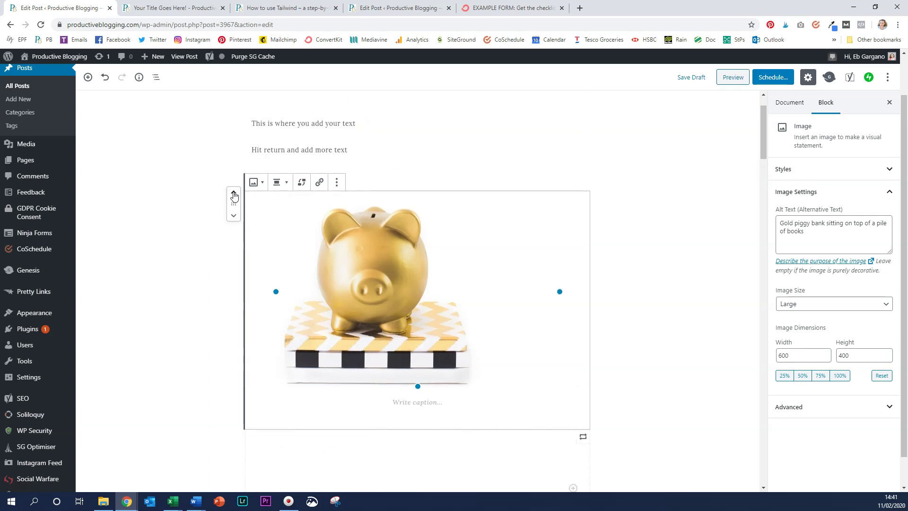
Add the paragraph "Don't forget to follow me on social media! I'm on Twitter, Facebook and Instagram!" below the blue tip box, with the network names bold
scroll(377, 310, "down", 5)
scroll(378, 312, "up", 4)
scroll(378, 312, "down", 9)
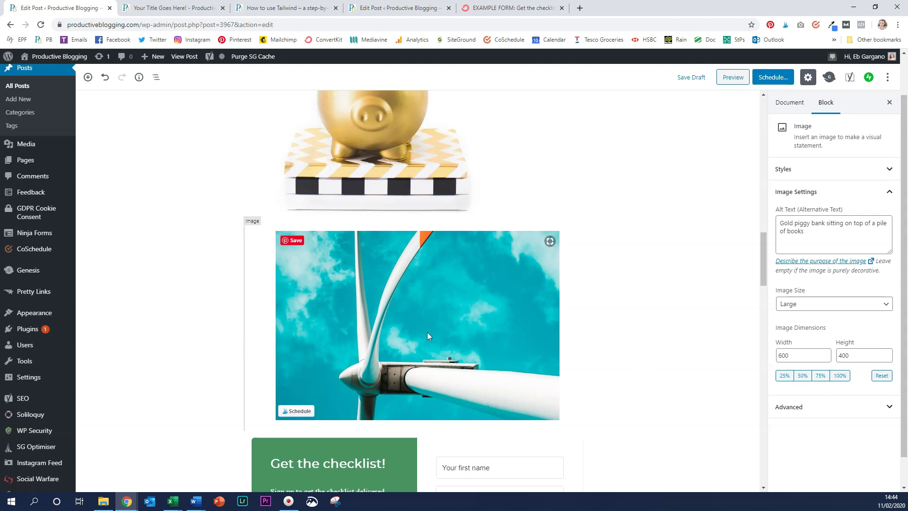
scroll(428, 334, "down", 3)
scroll(428, 333, "down", 9)
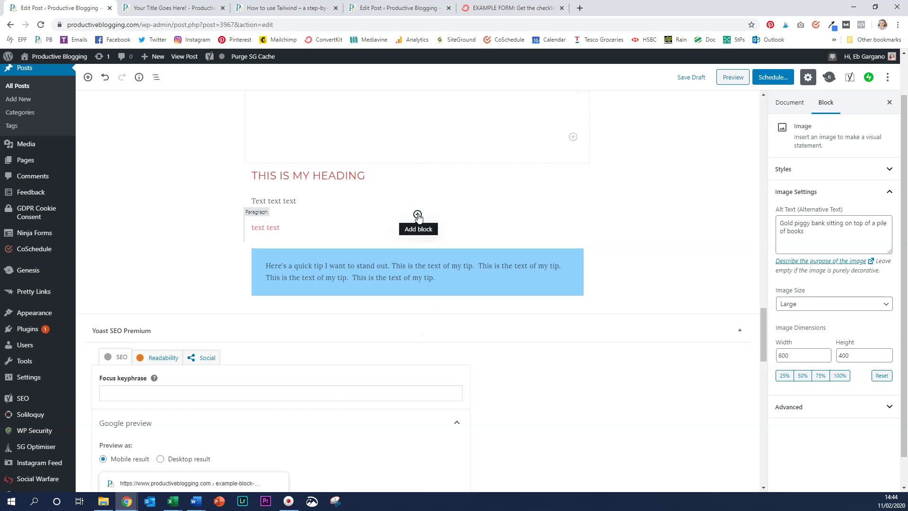
left_click(472, 278)
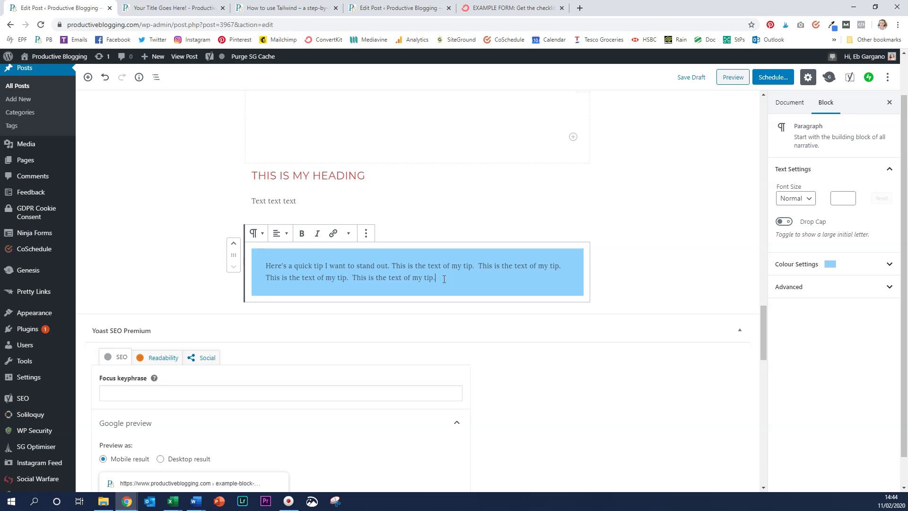
key("Return")
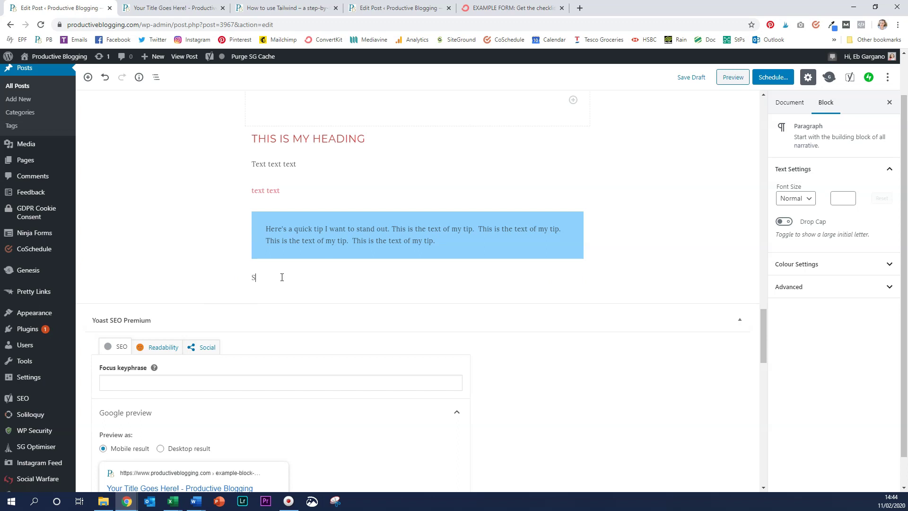
type("Don't forget to follow me on social media! I'm on Twitter, Facebook and Instagram!")
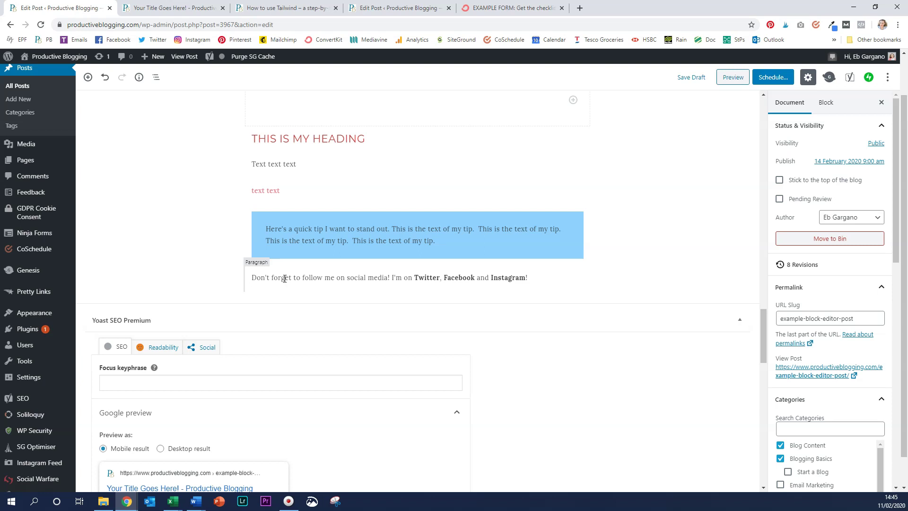
Save the social media paragraph as a reusable block named "Social Media CTA"
left_click(284, 278)
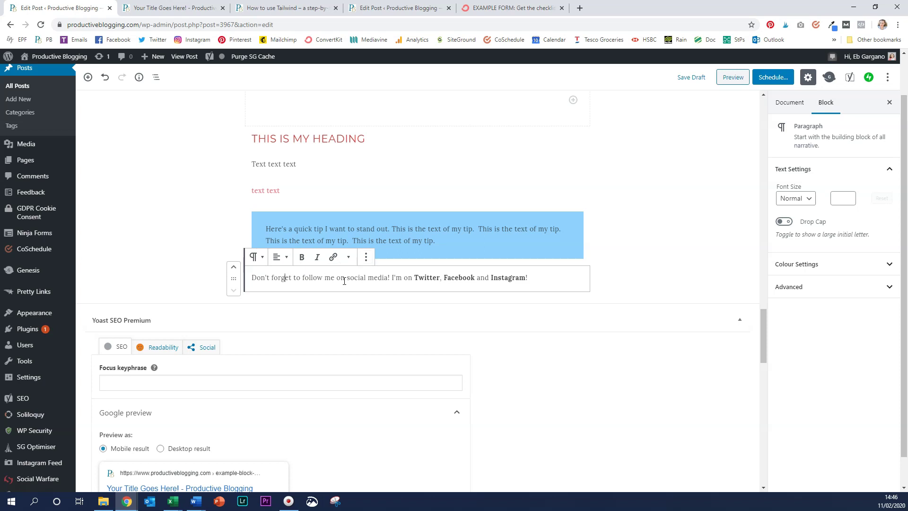
left_click(367, 258)
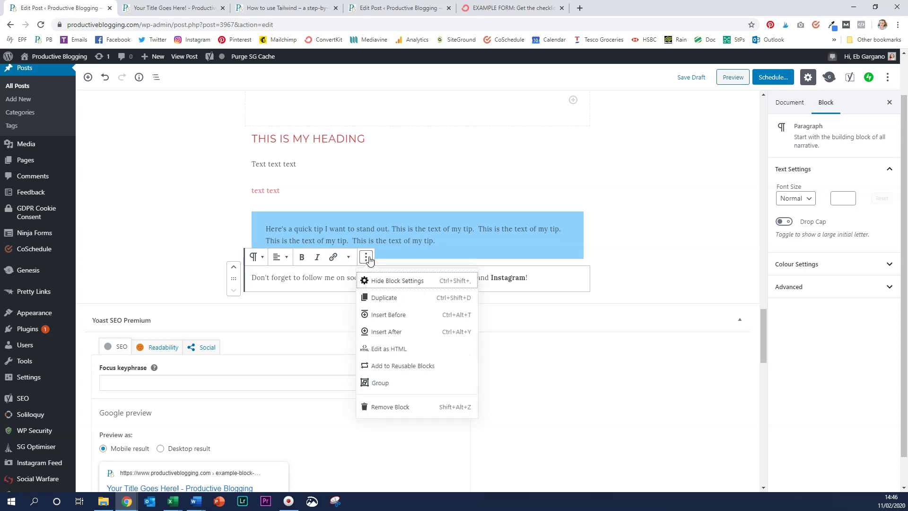
left_click(388, 367)
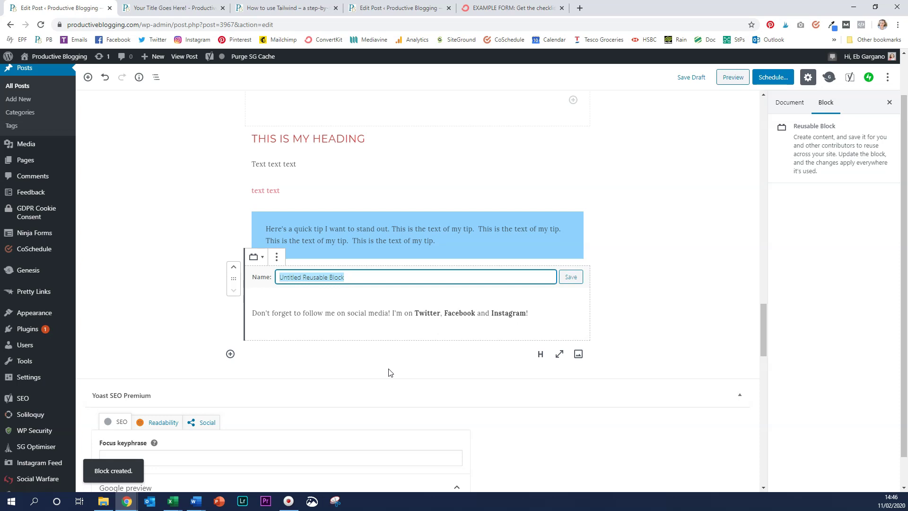
type("Social Media CTA")
left_click(675, 296)
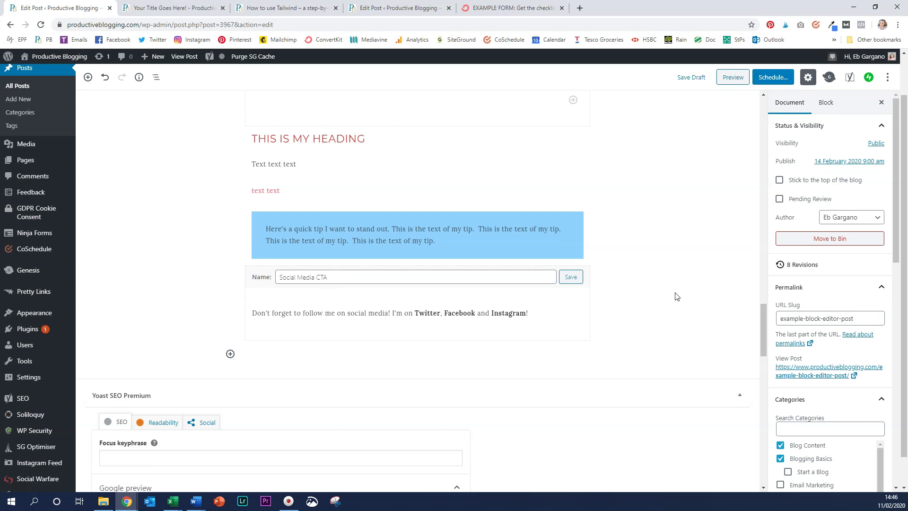
left_click(571, 277)
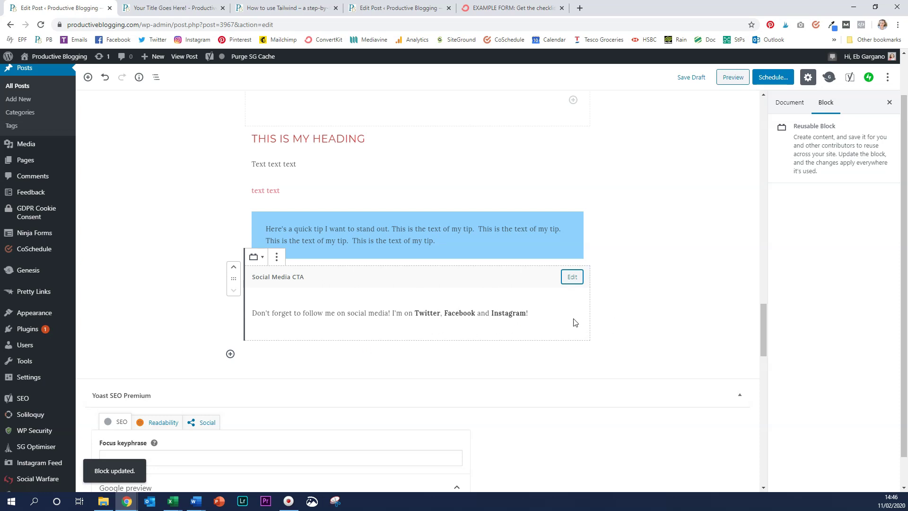
Remove the Social Media CTA block from the post and start an empty paragraph below the blue tip box
left_click(633, 315)
left_click(526, 312)
key("Delete")
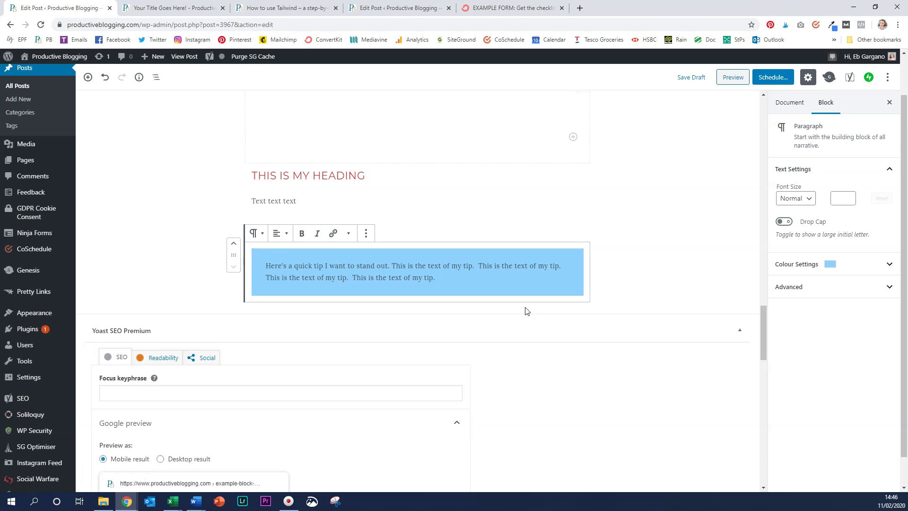
left_click(526, 311)
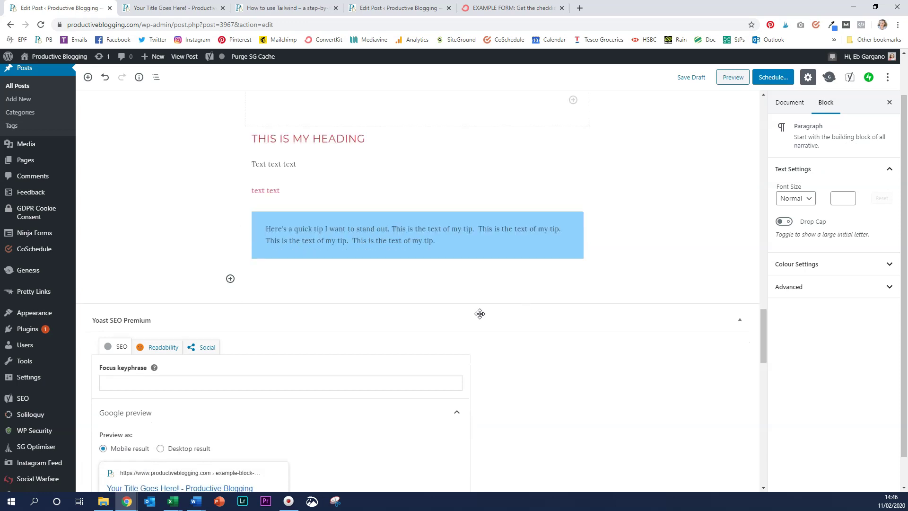
Insert the saved Social Media CTA reusable block below the blue tip box
left_click(230, 279)
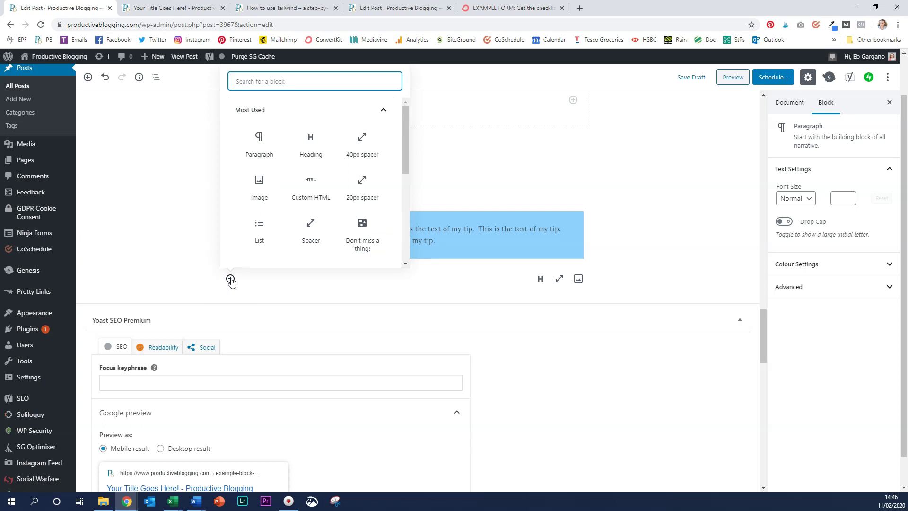
scroll(273, 242, "down", 5)
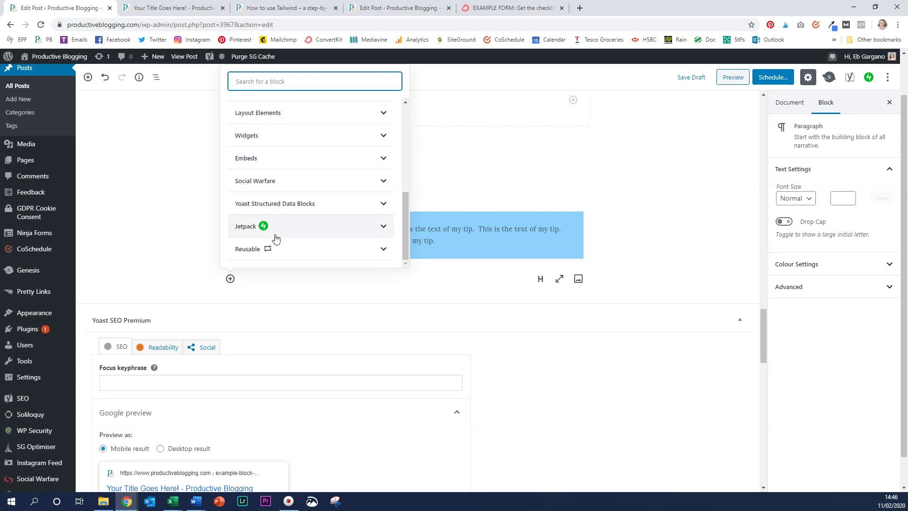
left_click(266, 250)
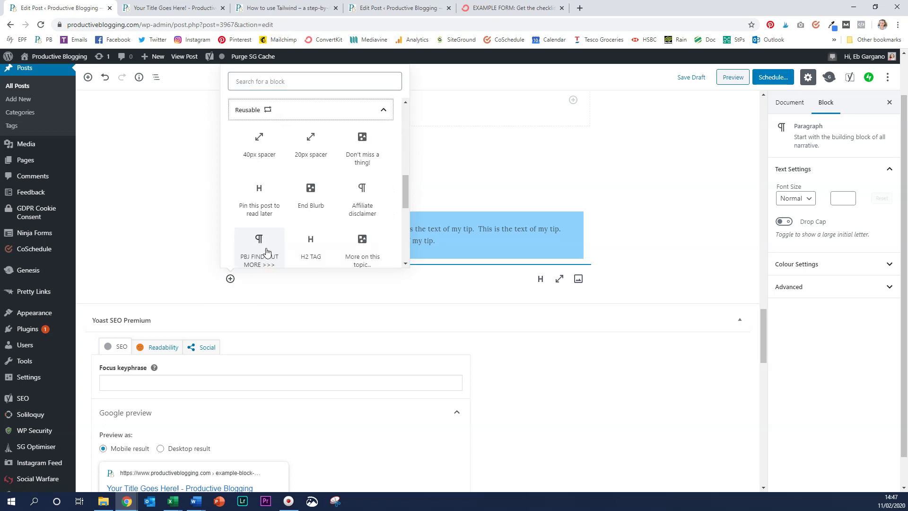
scroll(318, 223, "down", 2)
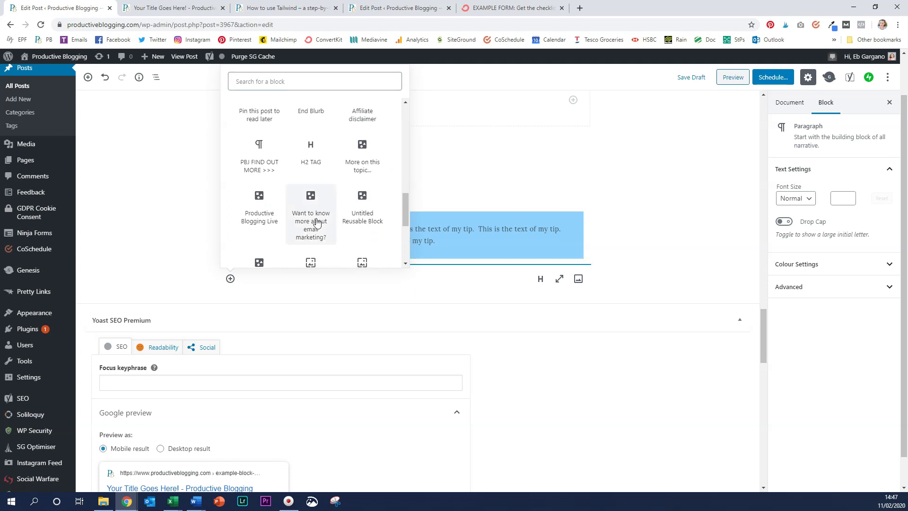
scroll(316, 222, "down", 4)
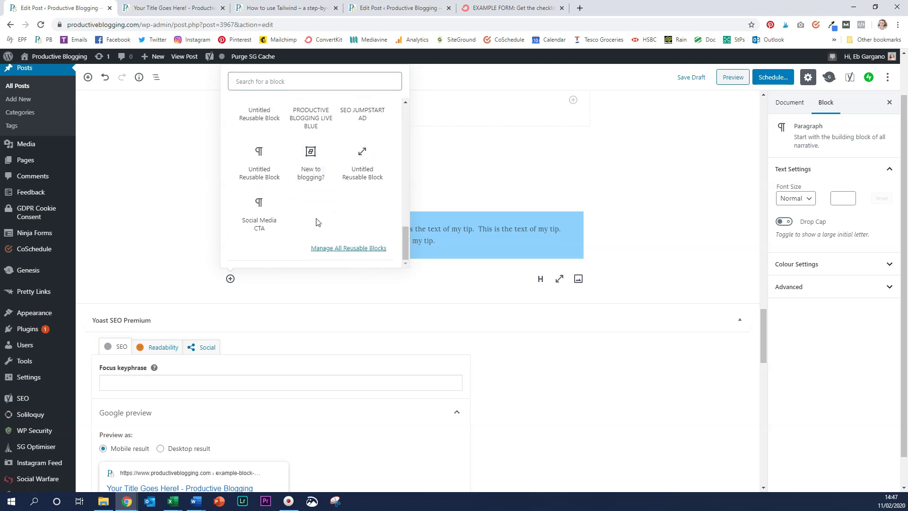
left_click(264, 220)
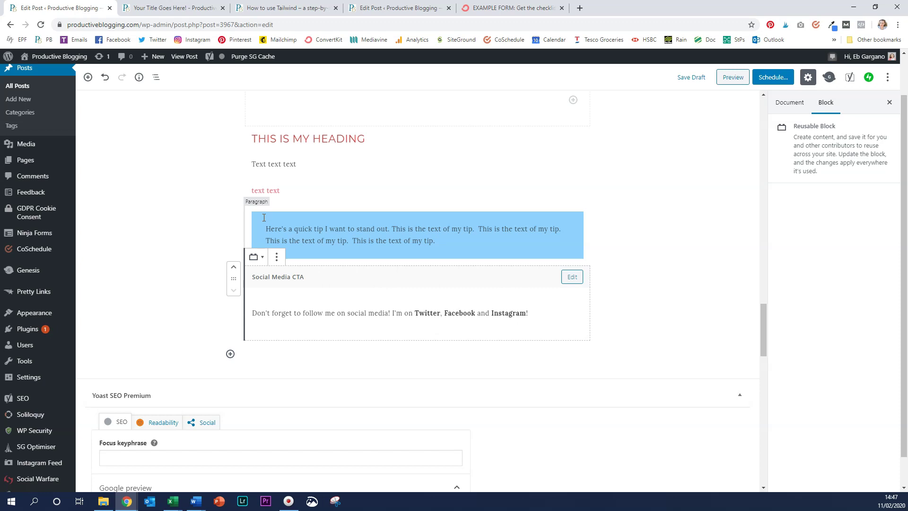
Insert the End Blurb reusable block directly below the Social Media CTA block
scroll(261, 364, "down", 1)
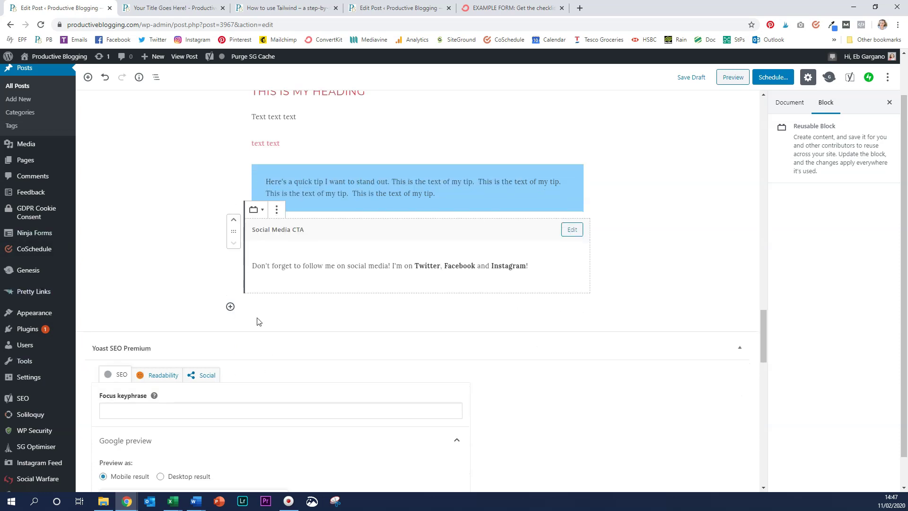
mouse_move(251, 308)
left_click(230, 307)
scroll(288, 277, "down", 5)
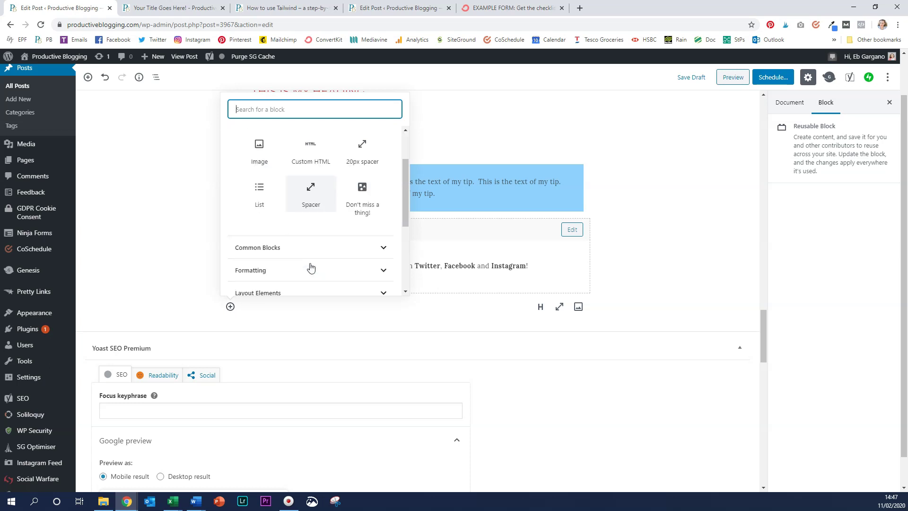
left_click(268, 278)
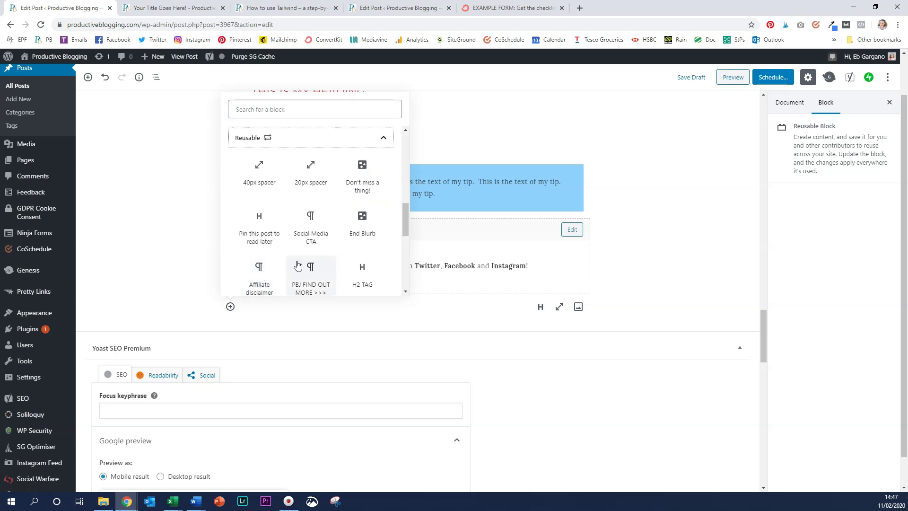
scroll(298, 266, "down", 1)
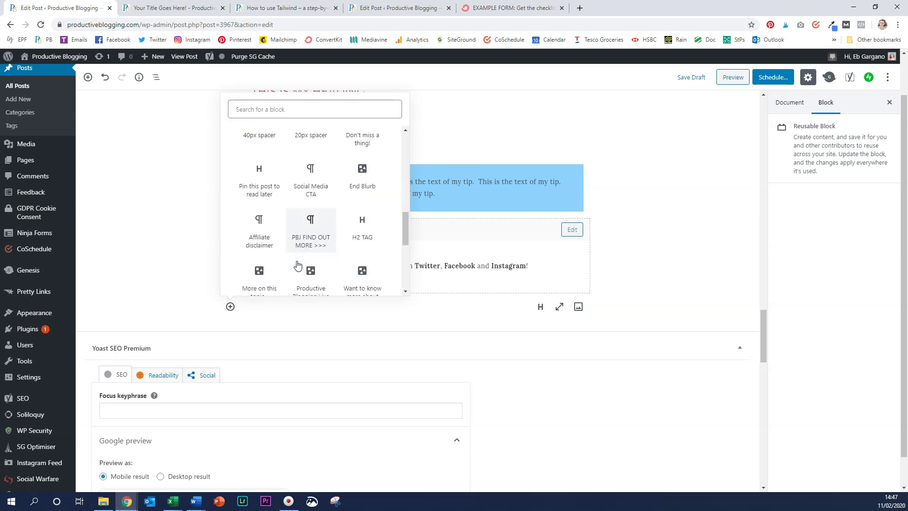
left_click(361, 172)
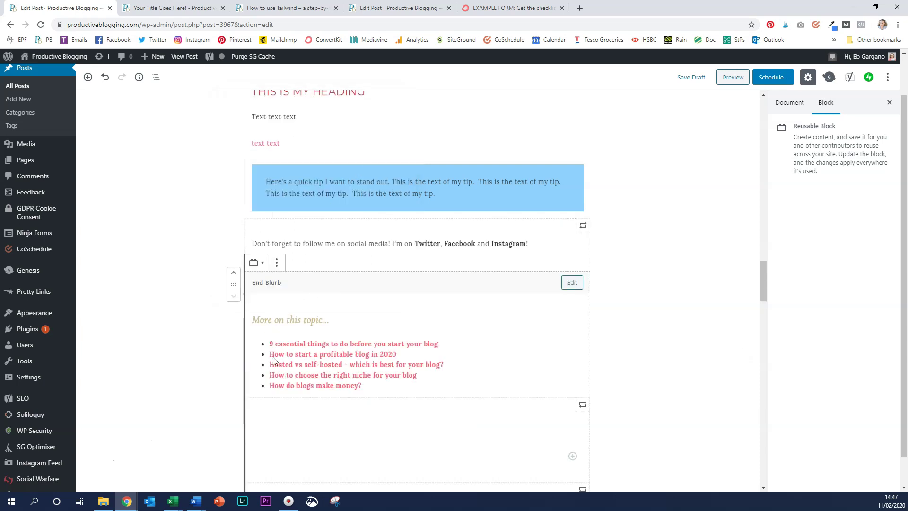
Look through the End Blurb content and convert it to regular blocks
scroll(326, 342, "down", 3)
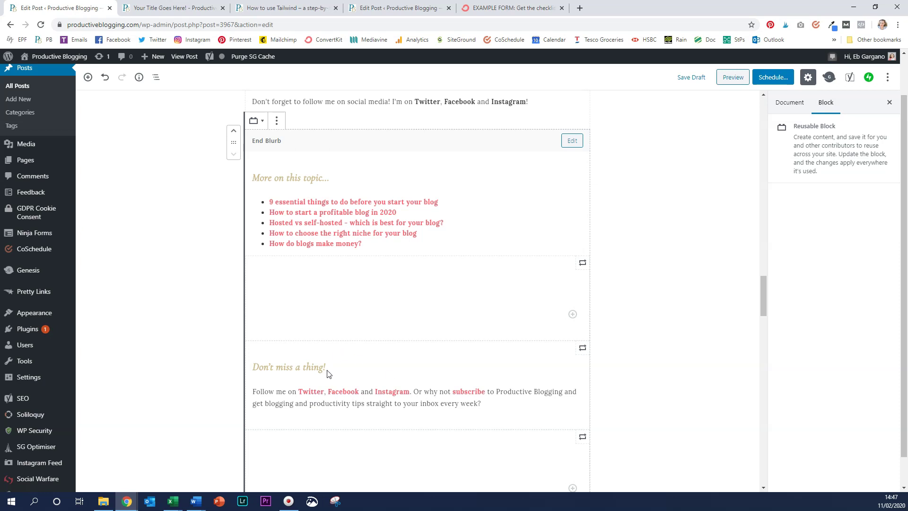
scroll(327, 373, "down", 5)
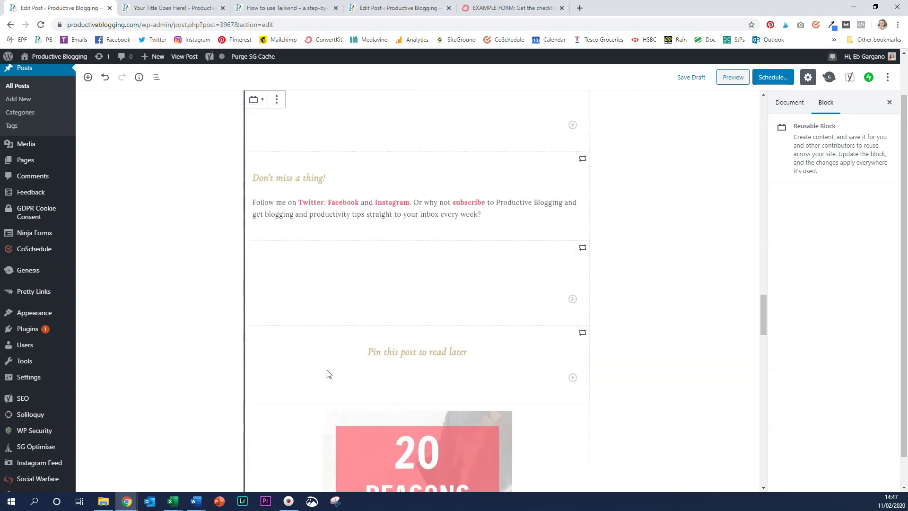
scroll(276, 390, "down", 10)
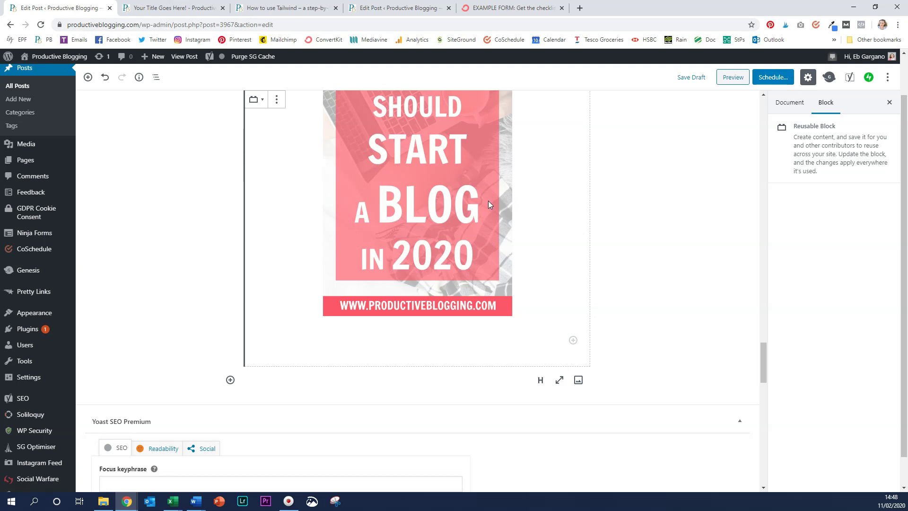
scroll(490, 204, "up", 15)
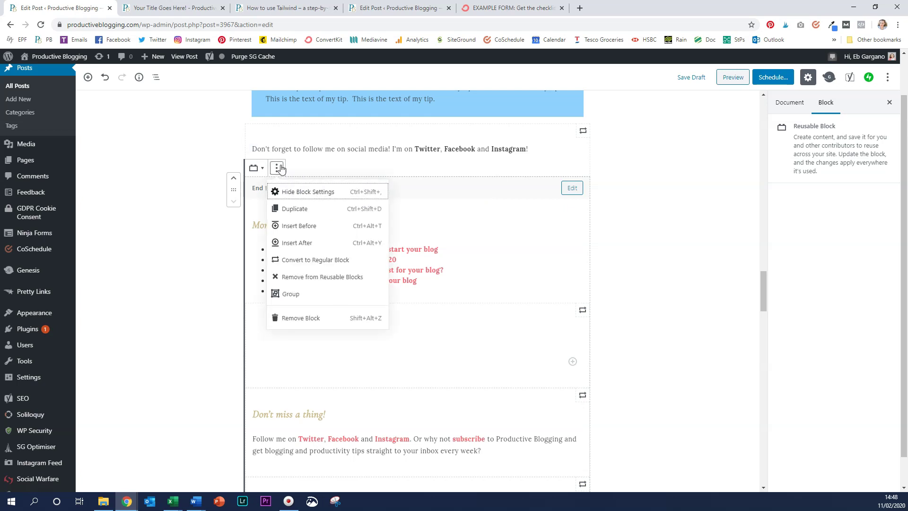
left_click(311, 260)
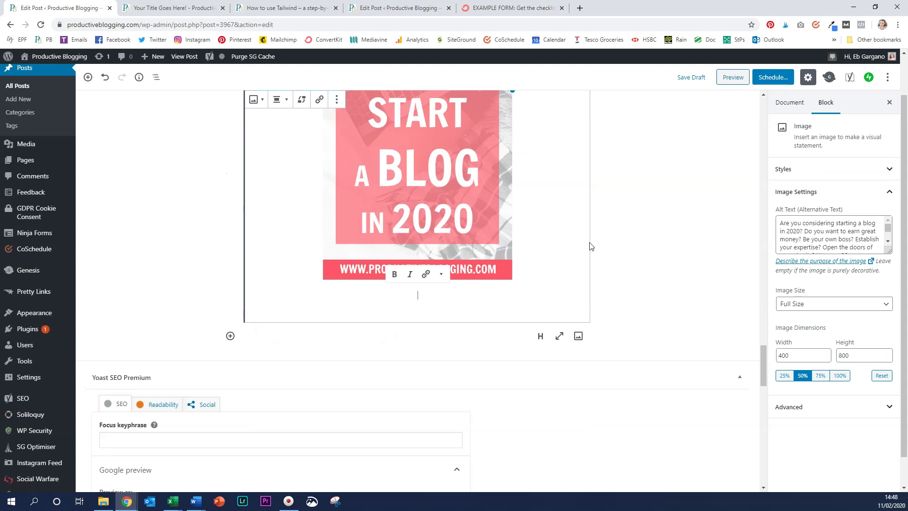
Examine the converted end blurb blocks from the "More on this topic..." heading down to the pin image
scroll(654, 249, "up", 7)
scroll(654, 250, "up", 10)
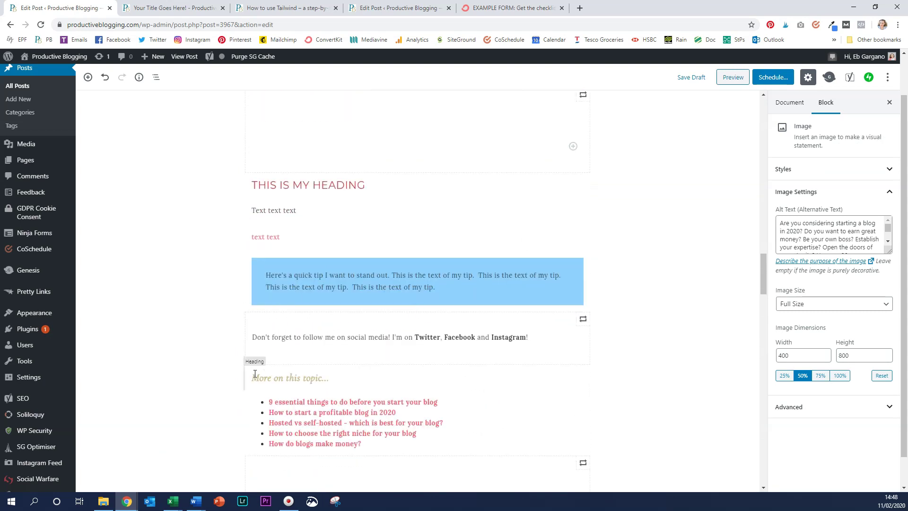
scroll(255, 374, "down", 1)
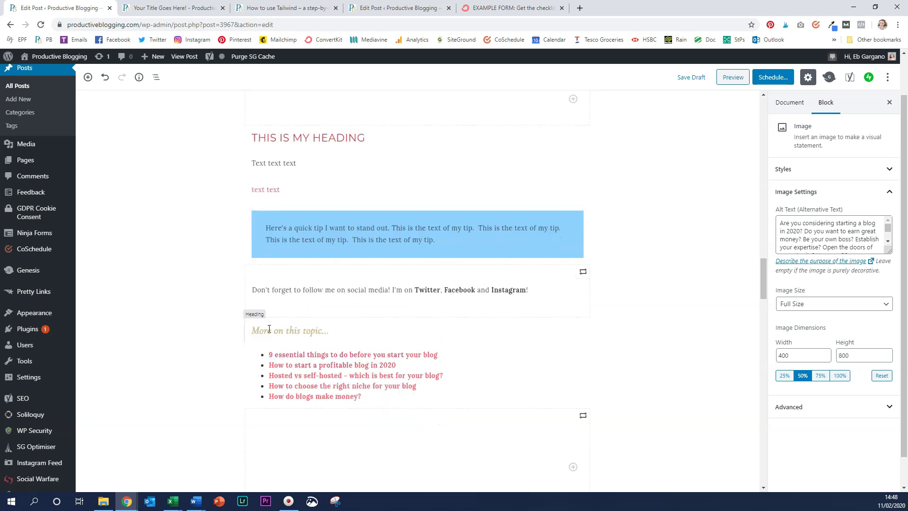
scroll(417, 366, "down", 1)
scroll(416, 364, "down", 3)
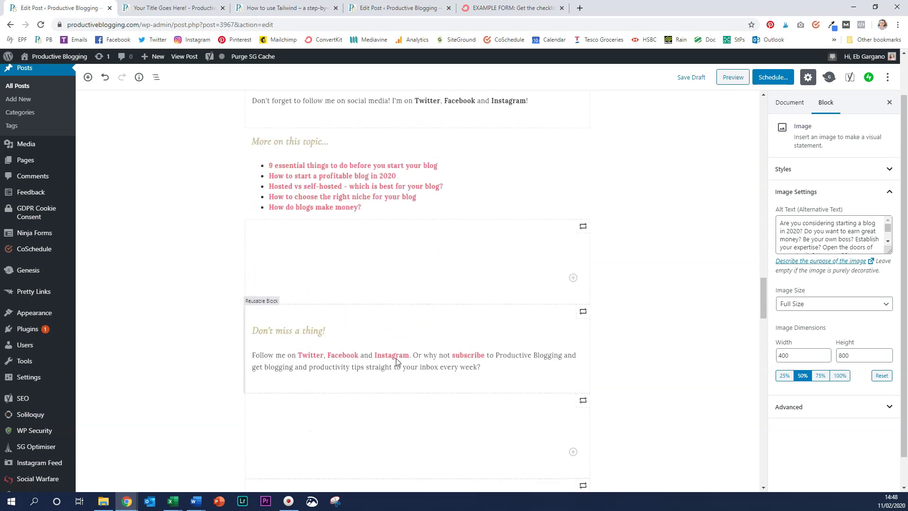
scroll(354, 355, "down", 4)
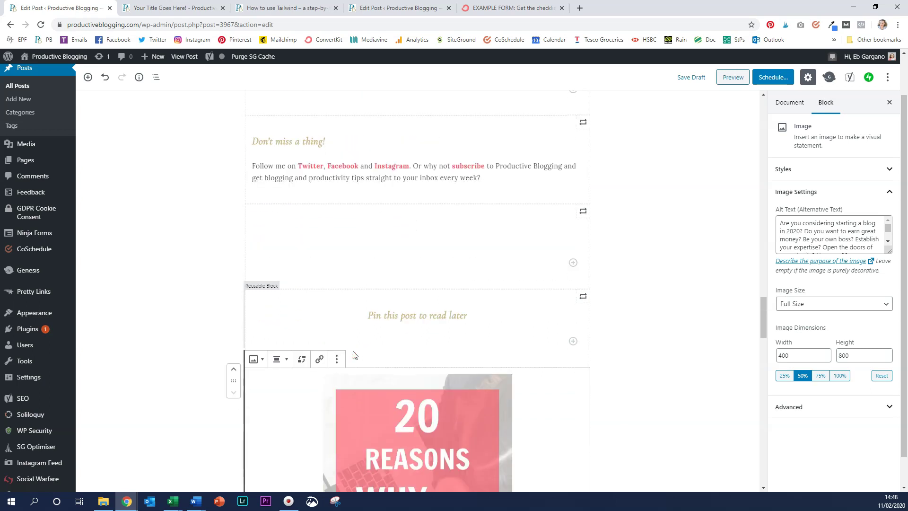
scroll(369, 357, "down", 3)
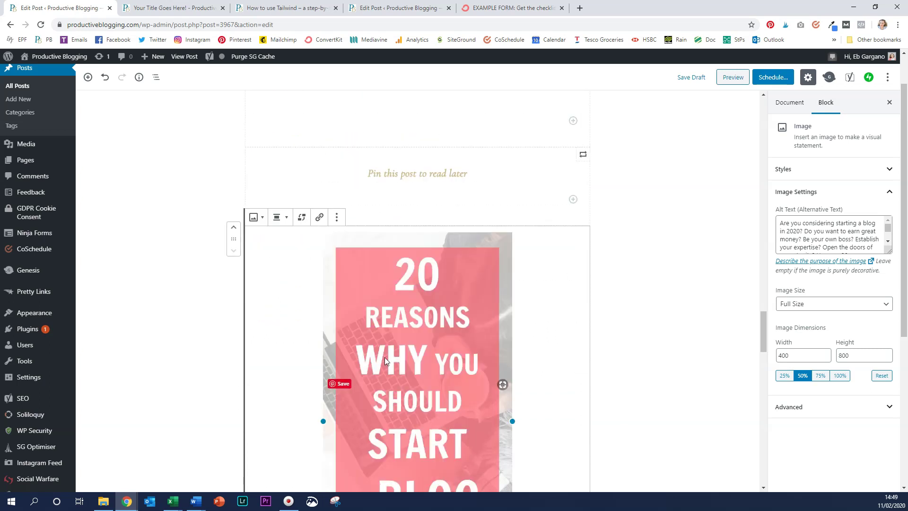
Edit the Social Media CTA reusable block to list Twitter, Facebook, Instagram and YouTube in bold, and save it
scroll(384, 359, "up", 9)
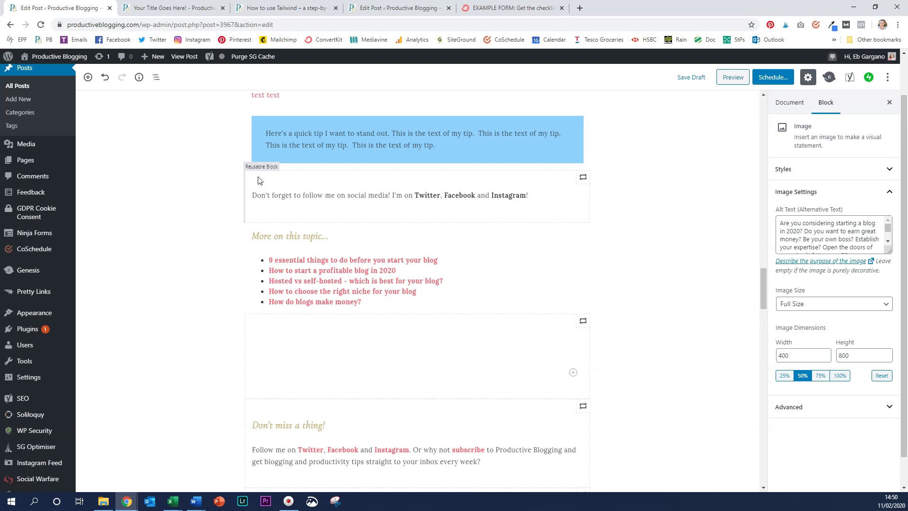
left_click(286, 203)
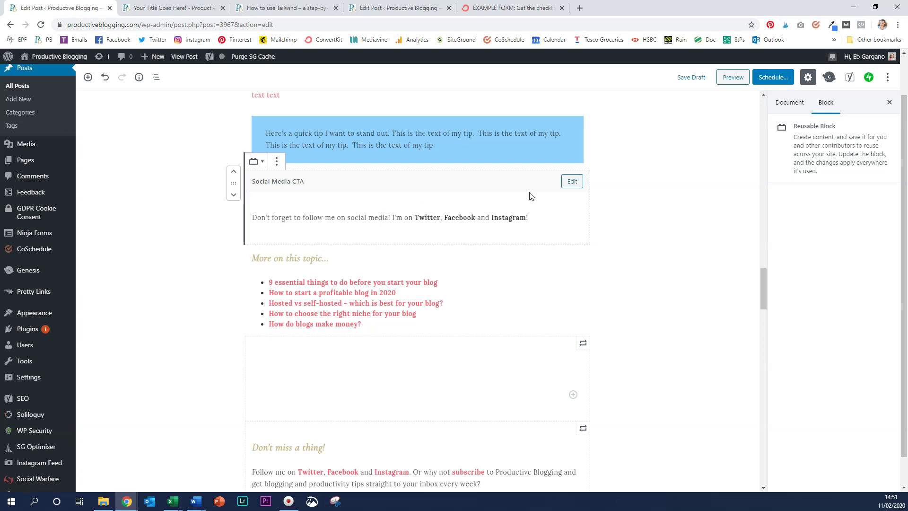
left_click(574, 186)
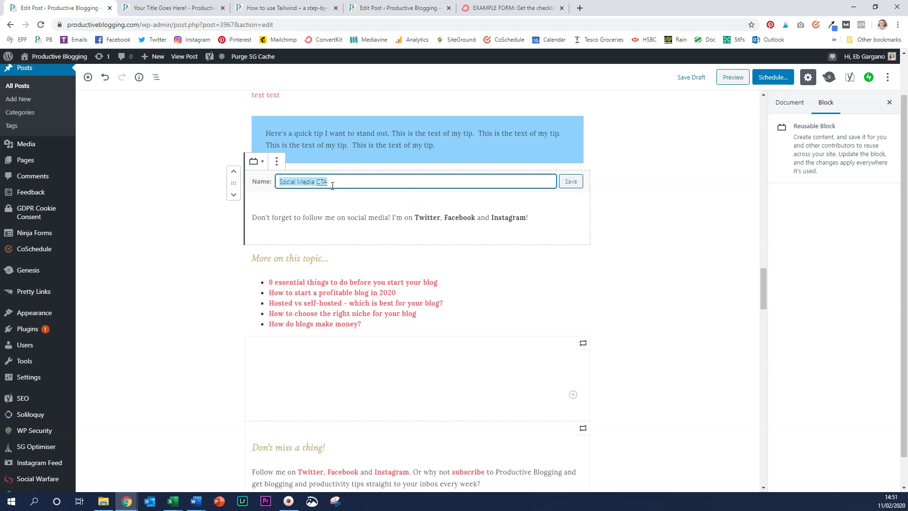
left_click(308, 219)
double_click(459, 217)
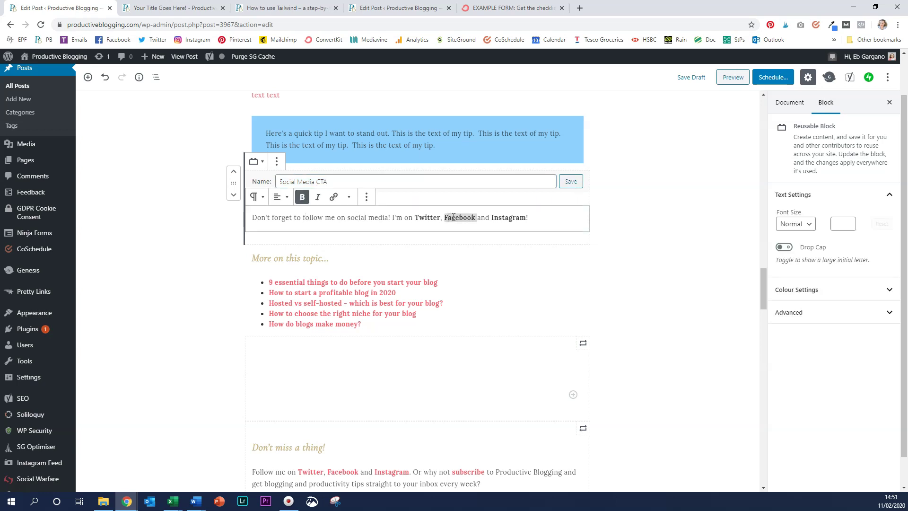
left_click(528, 216)
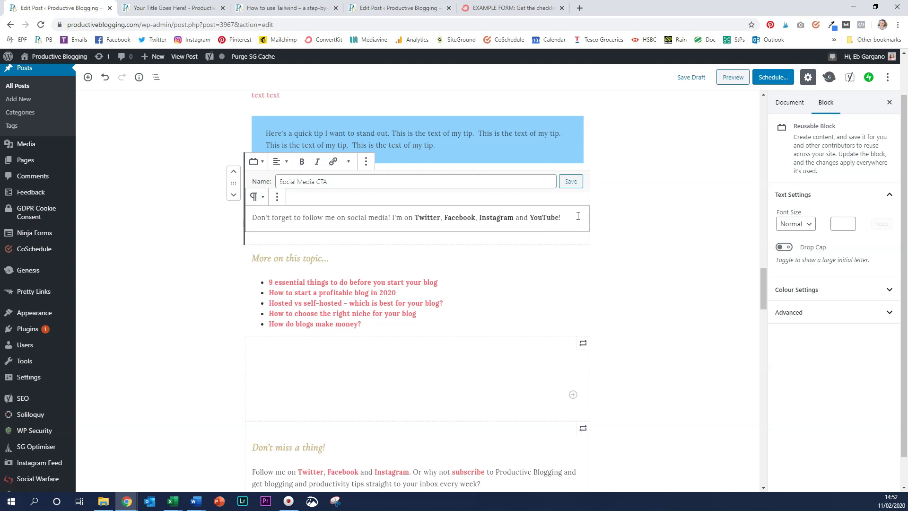
left_click(571, 182)
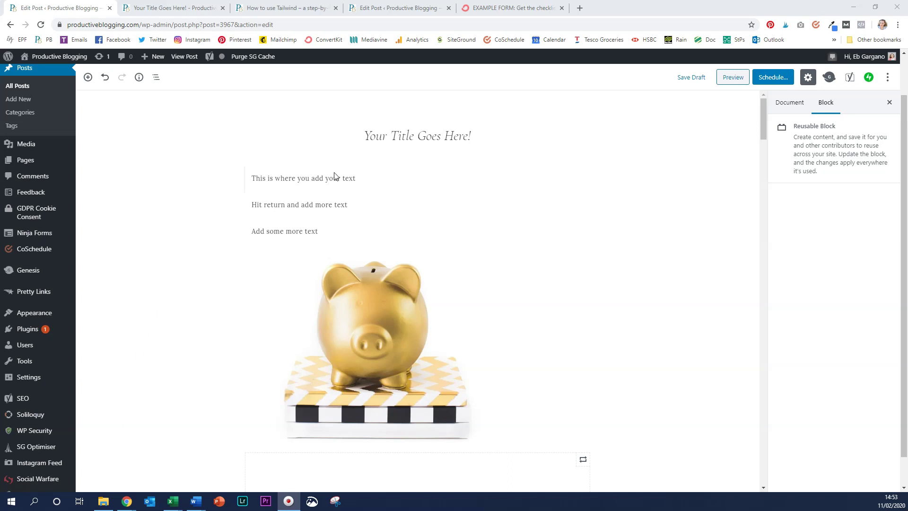
Start an empty paragraph below "Add some more text" and search there for reusable blocks with "/reu"
left_click(347, 228)
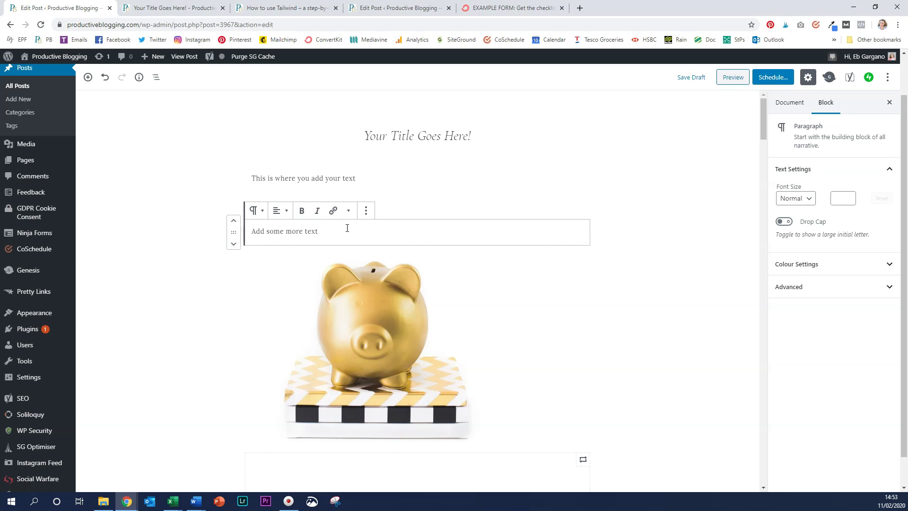
key("Return")
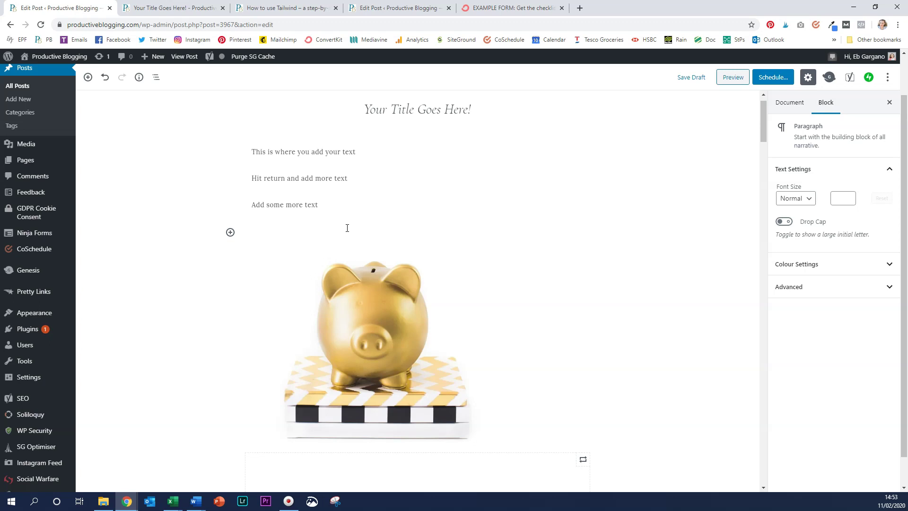
type("/")
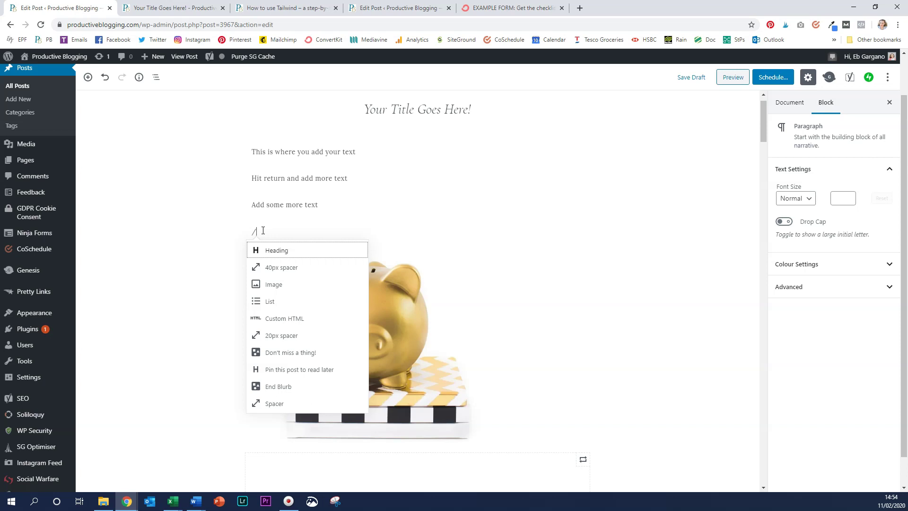
type("re")
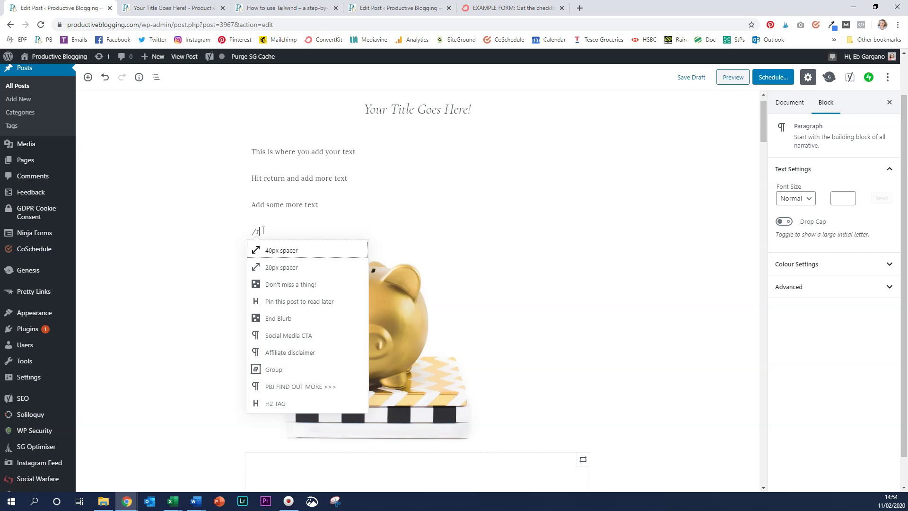
type("u")
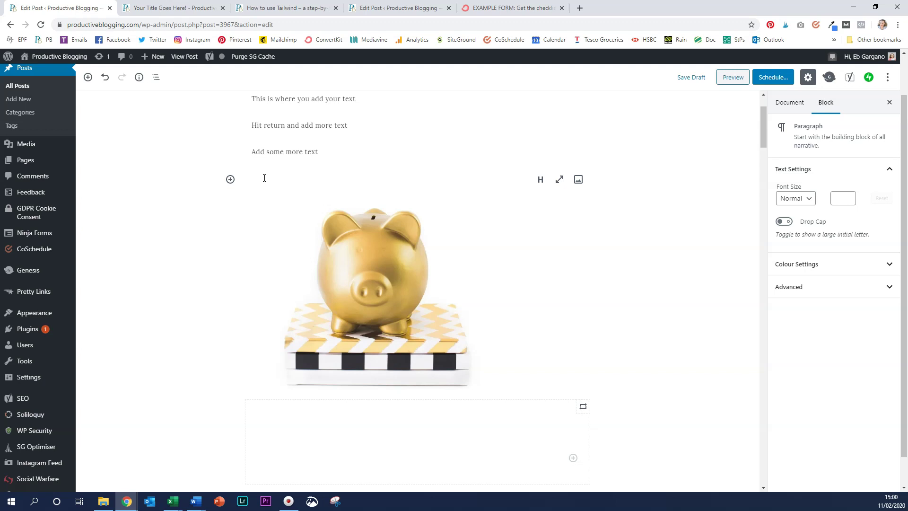
Insert the Social Media CTA reusable block in the empty paragraph above the piggy bank by searching "/cta"
type("/")
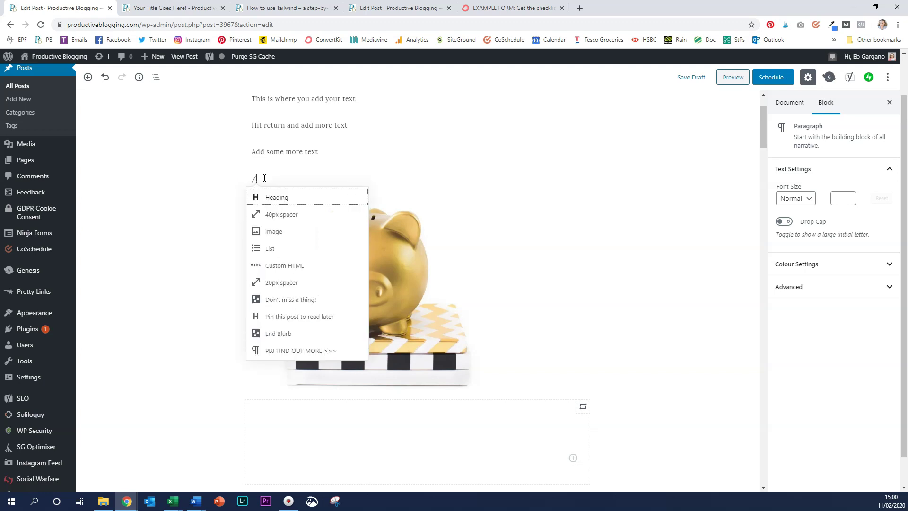
type("cta")
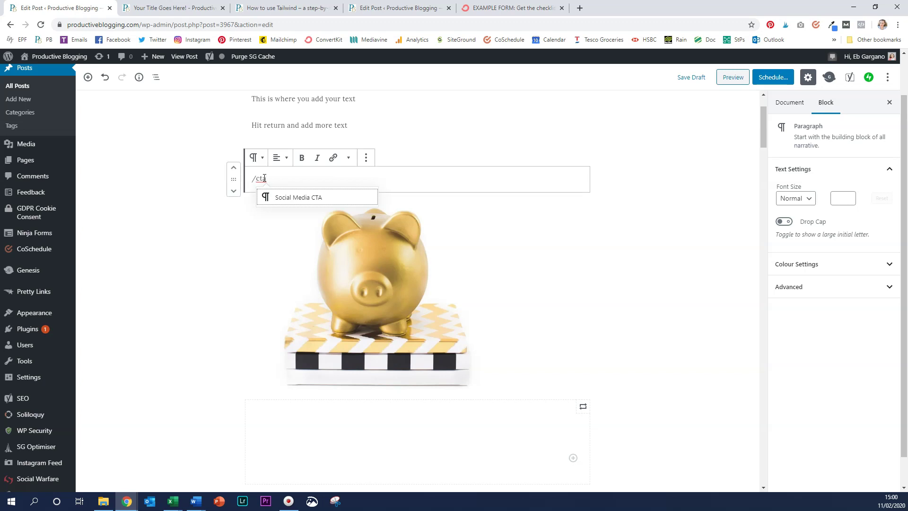
left_click(290, 197)
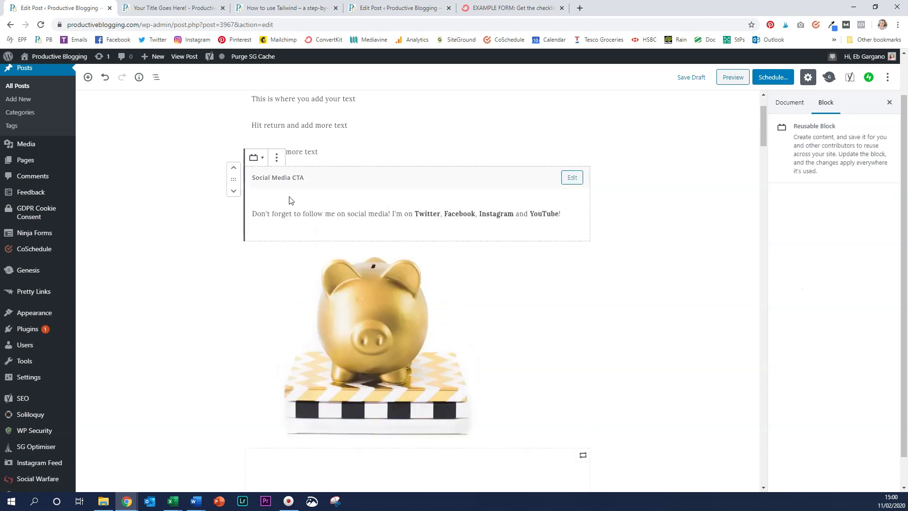